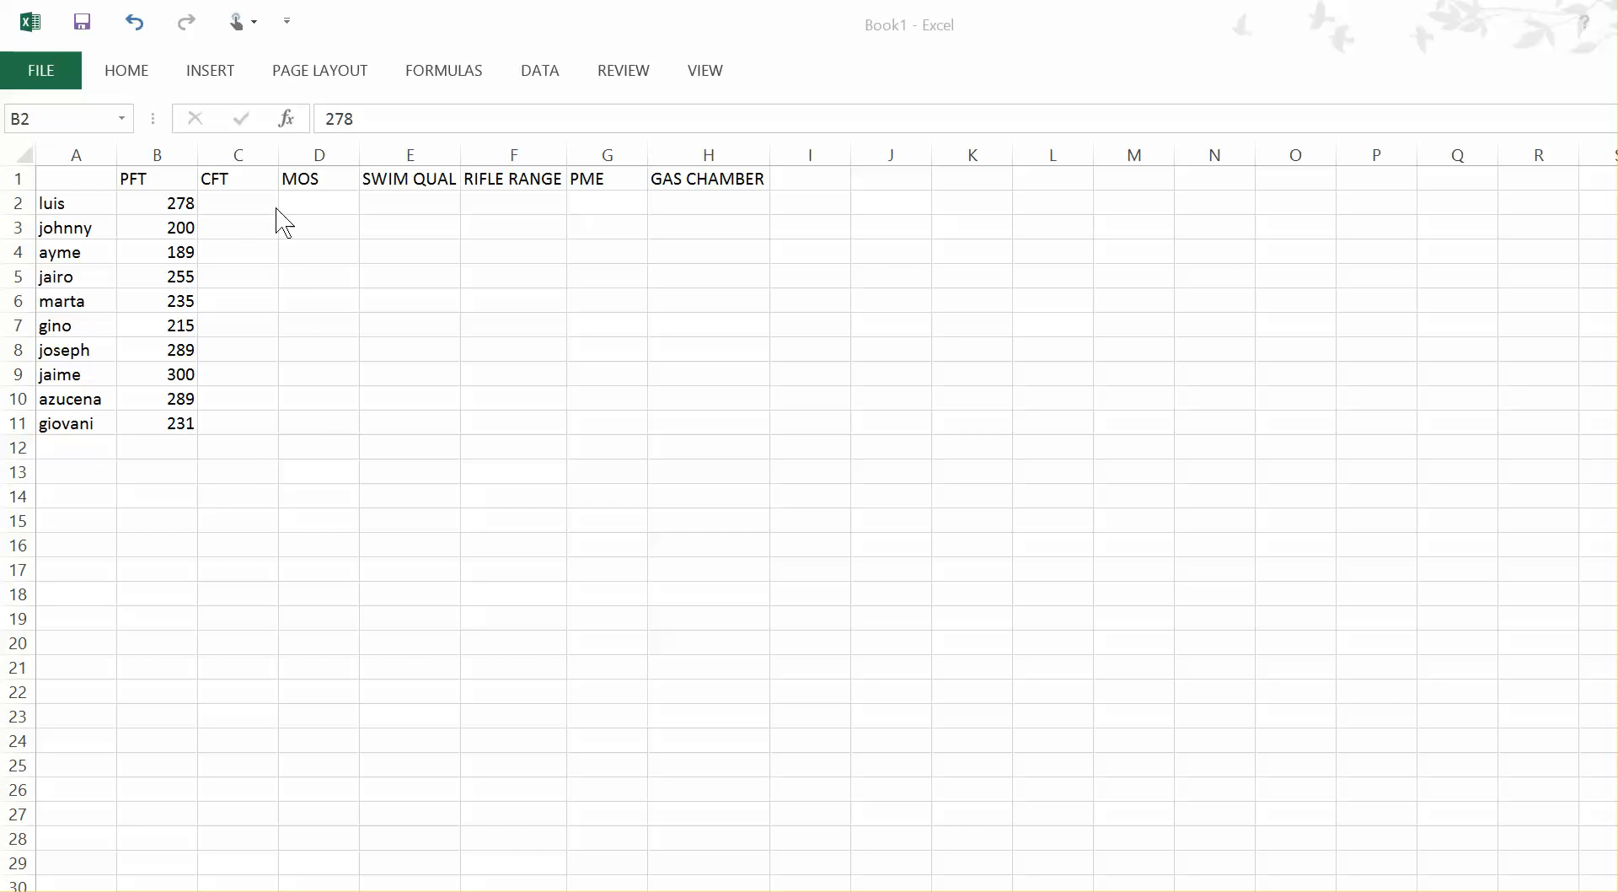
# - Enter the CFT scores 234, 300, 217, 234 and 255 in cells C2 through C6
pyautogui.hotkey('ctrl', 'shift', 'Down')
pyautogui.click(251, 209)
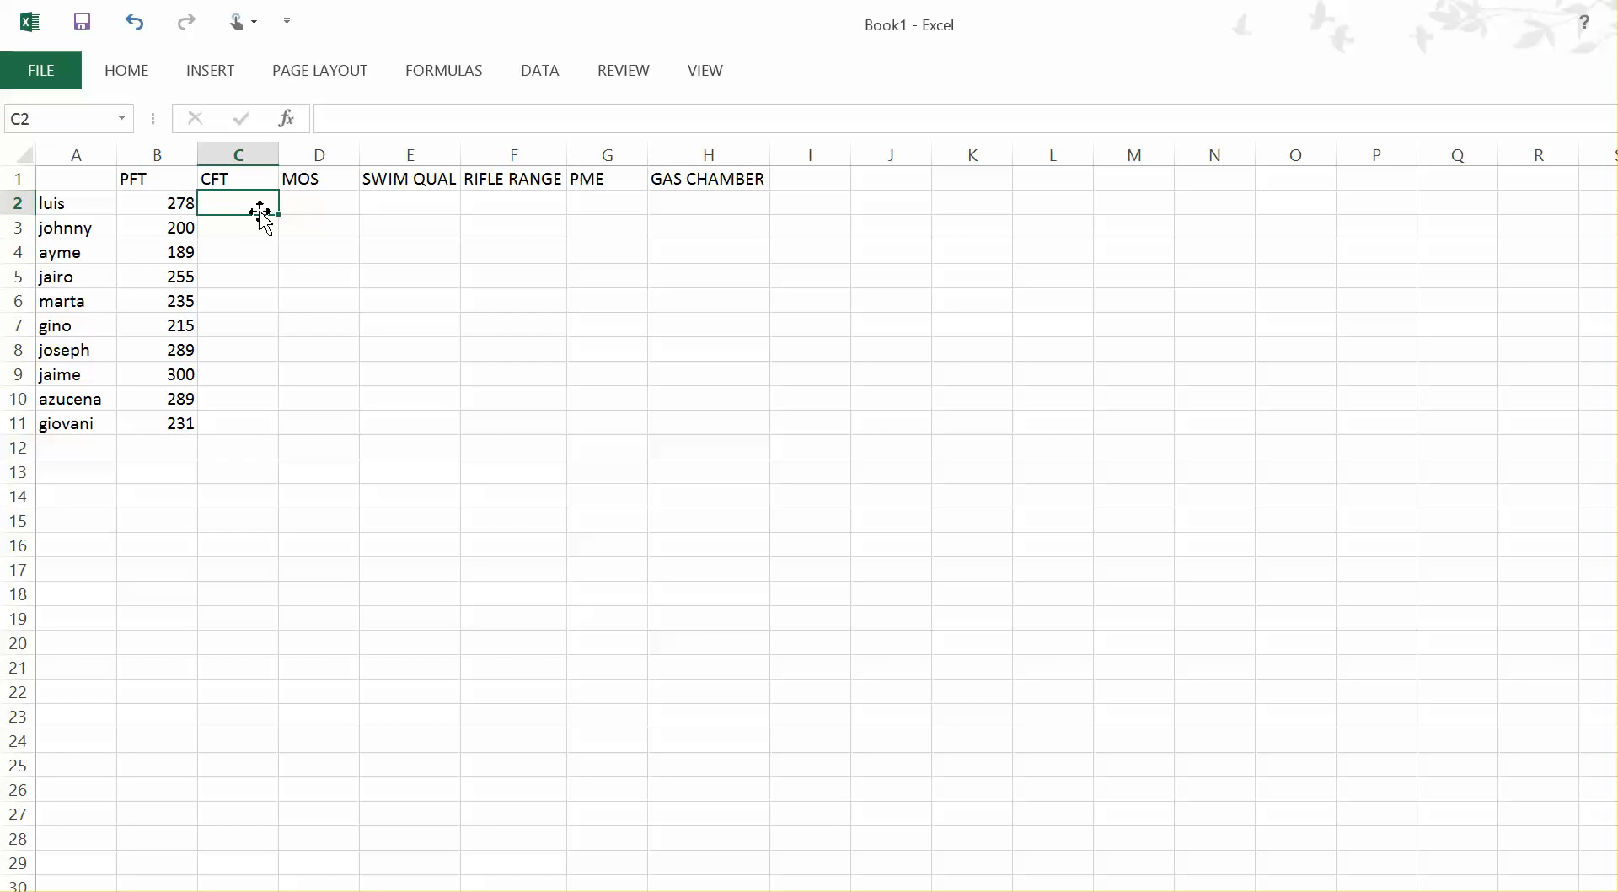
pyautogui.write('234')
pyautogui.press('Return')
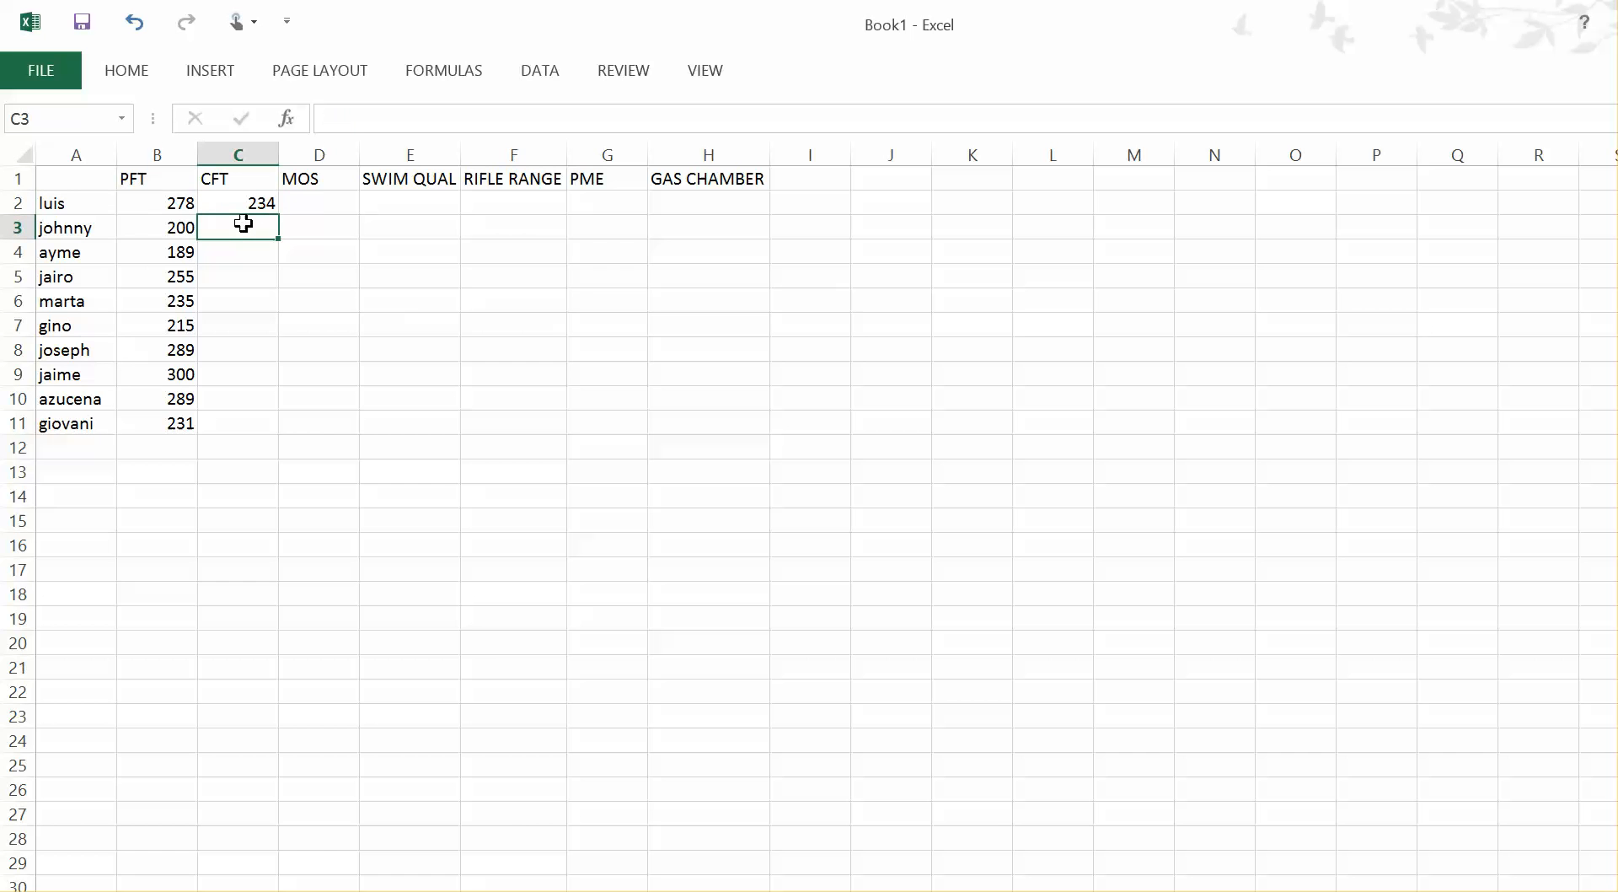
pyautogui.write('300')
pyautogui.press('Return')
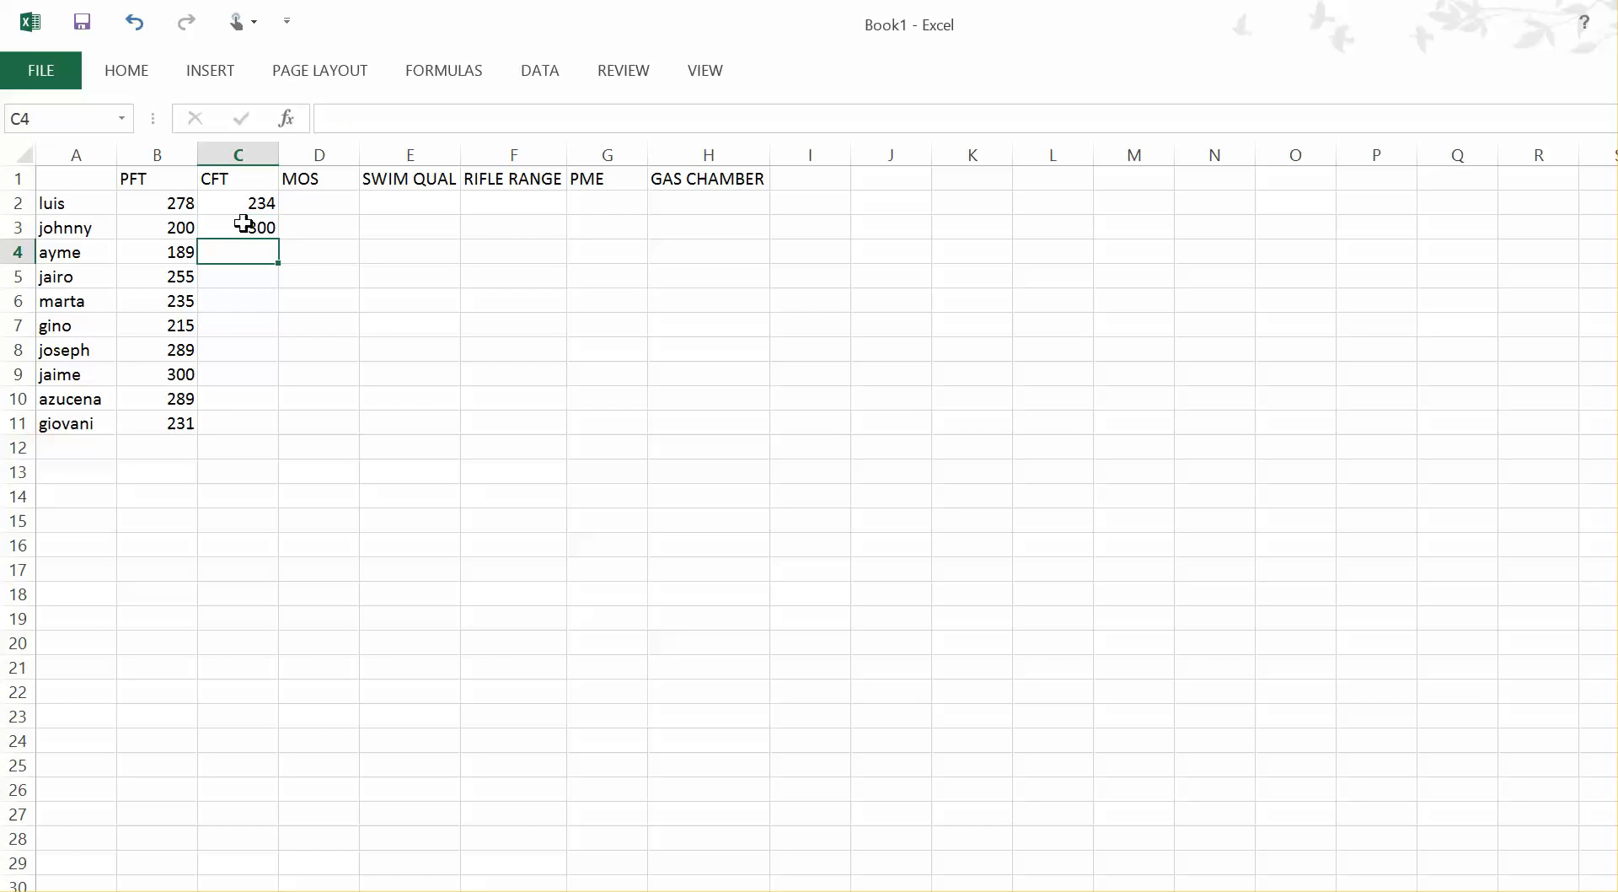
pyautogui.write('217')
pyautogui.press('Return')
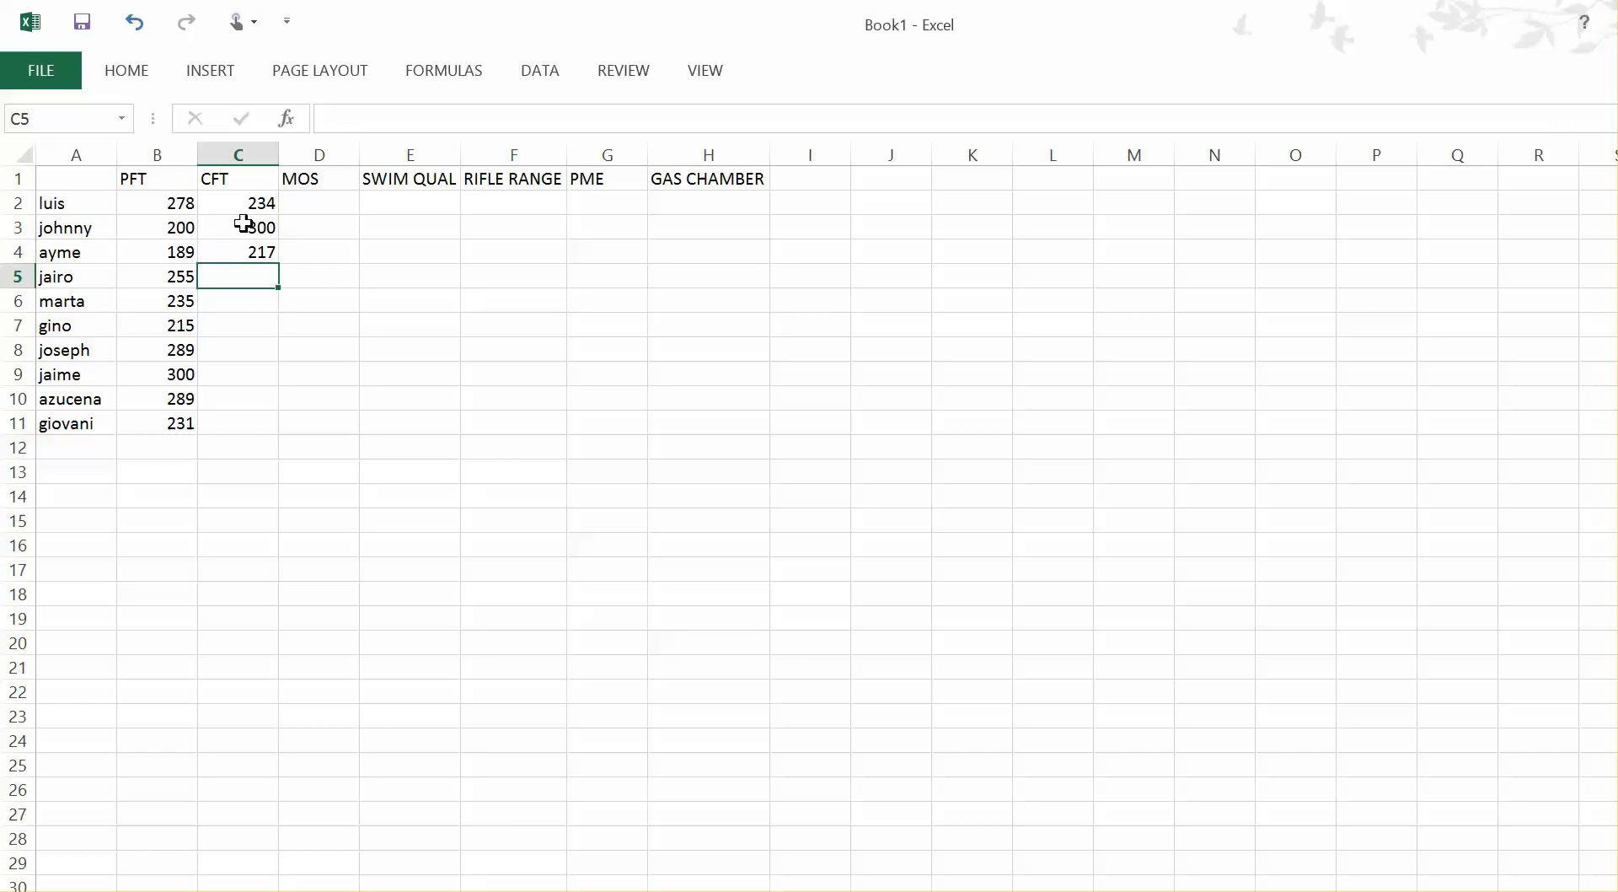
pyautogui.write('234')
pyautogui.press('Return')
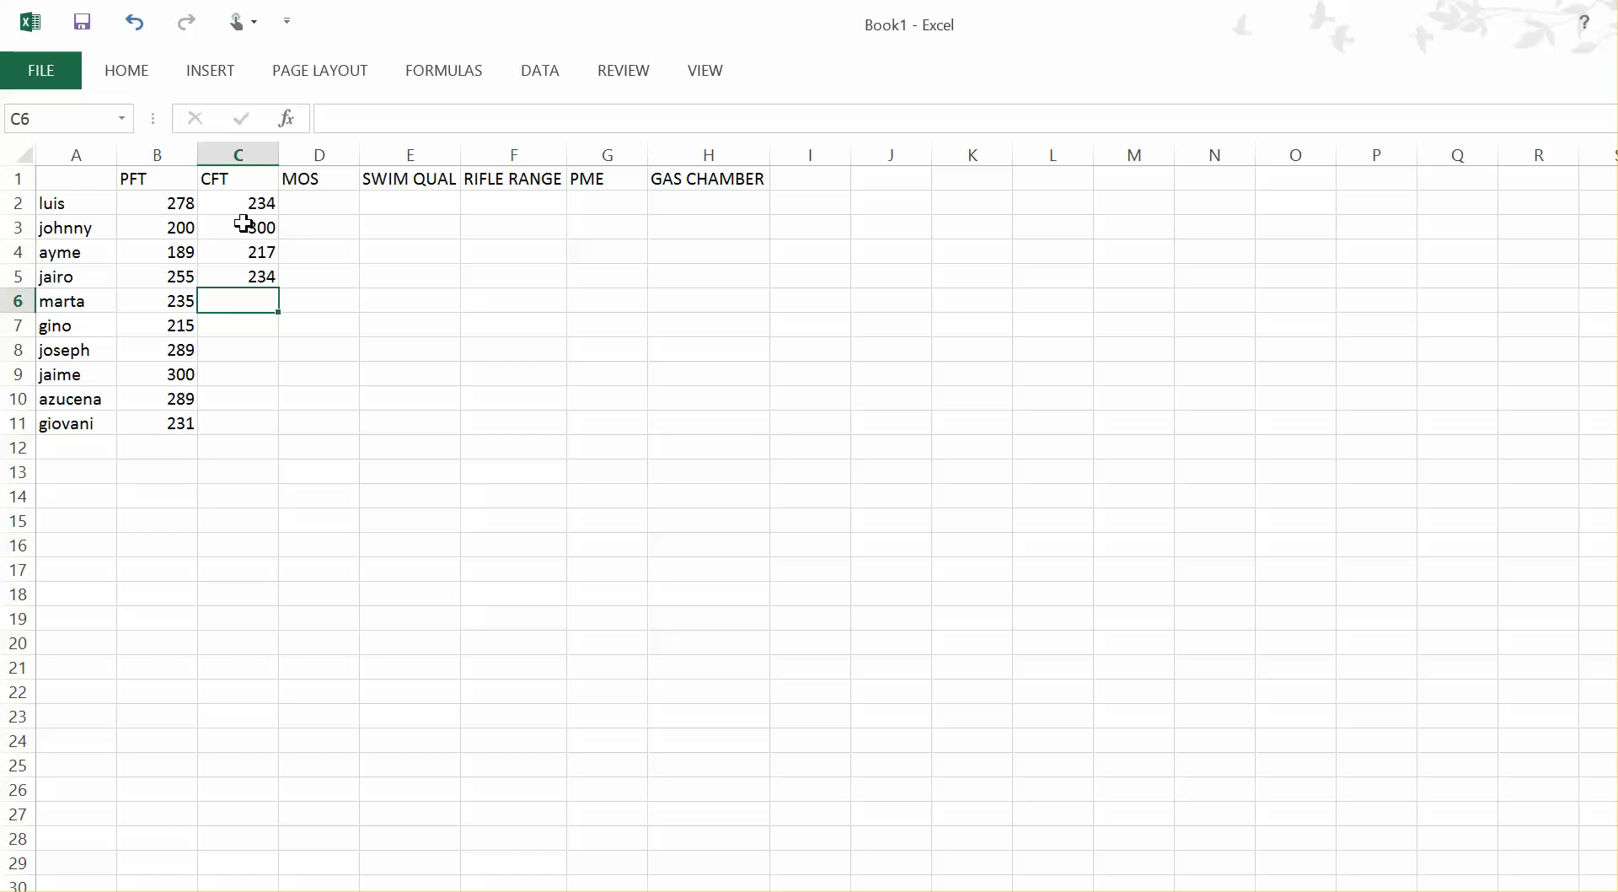
pyautogui.write('255')
pyautogui.press('Return')
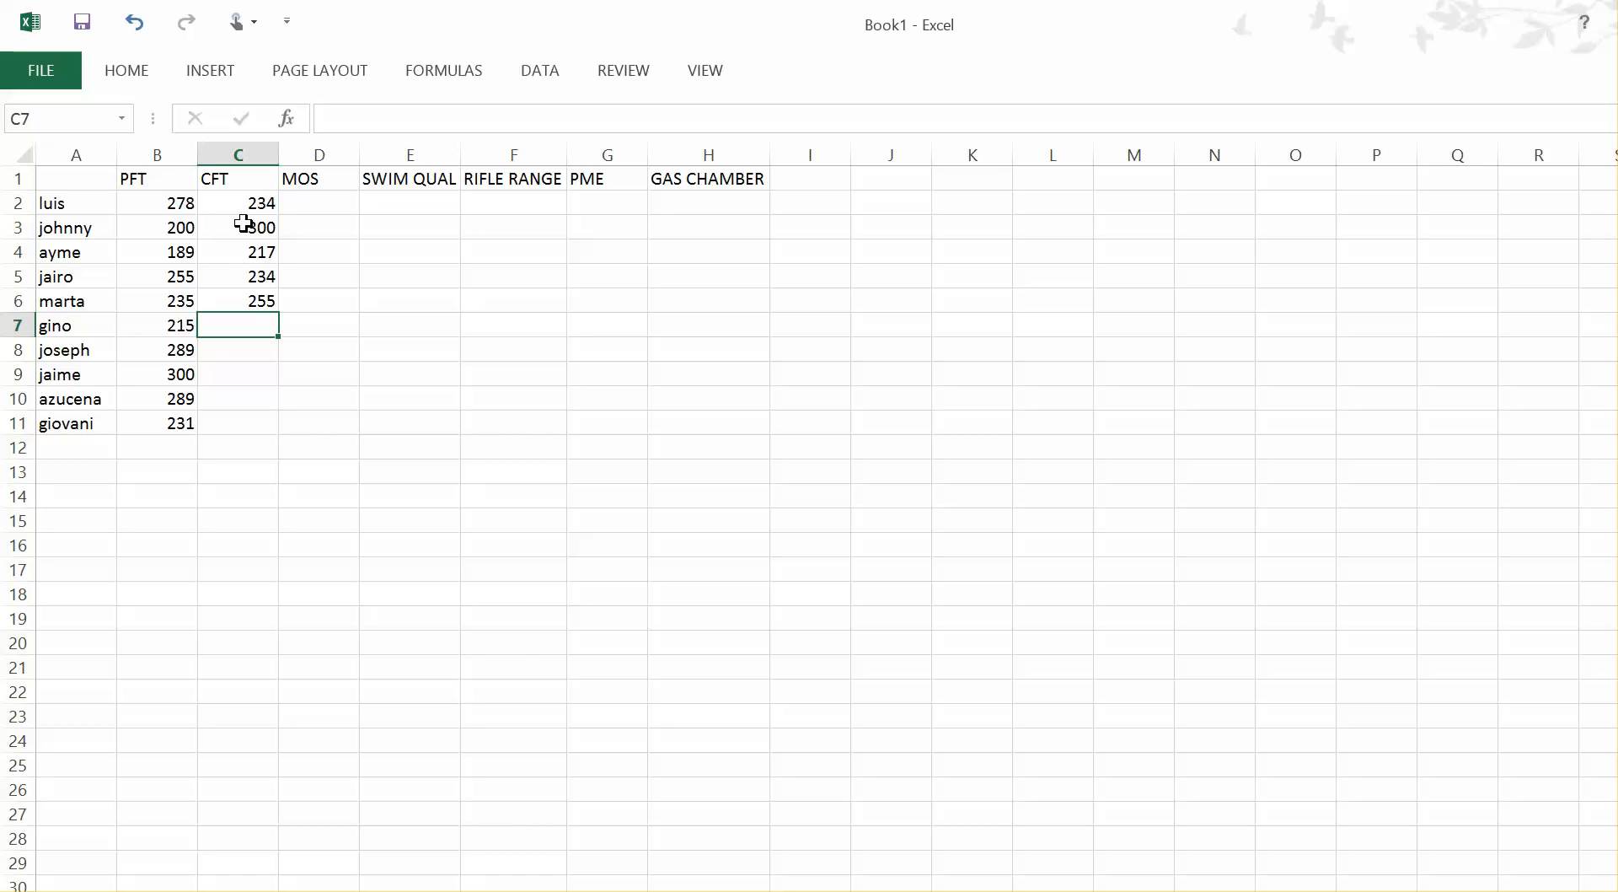
# - Complete the CFT column by entering 278, 267, 234, 212 and 200 in cells C7 through C11
pyautogui.write('278')
pyautogui.press('Return')
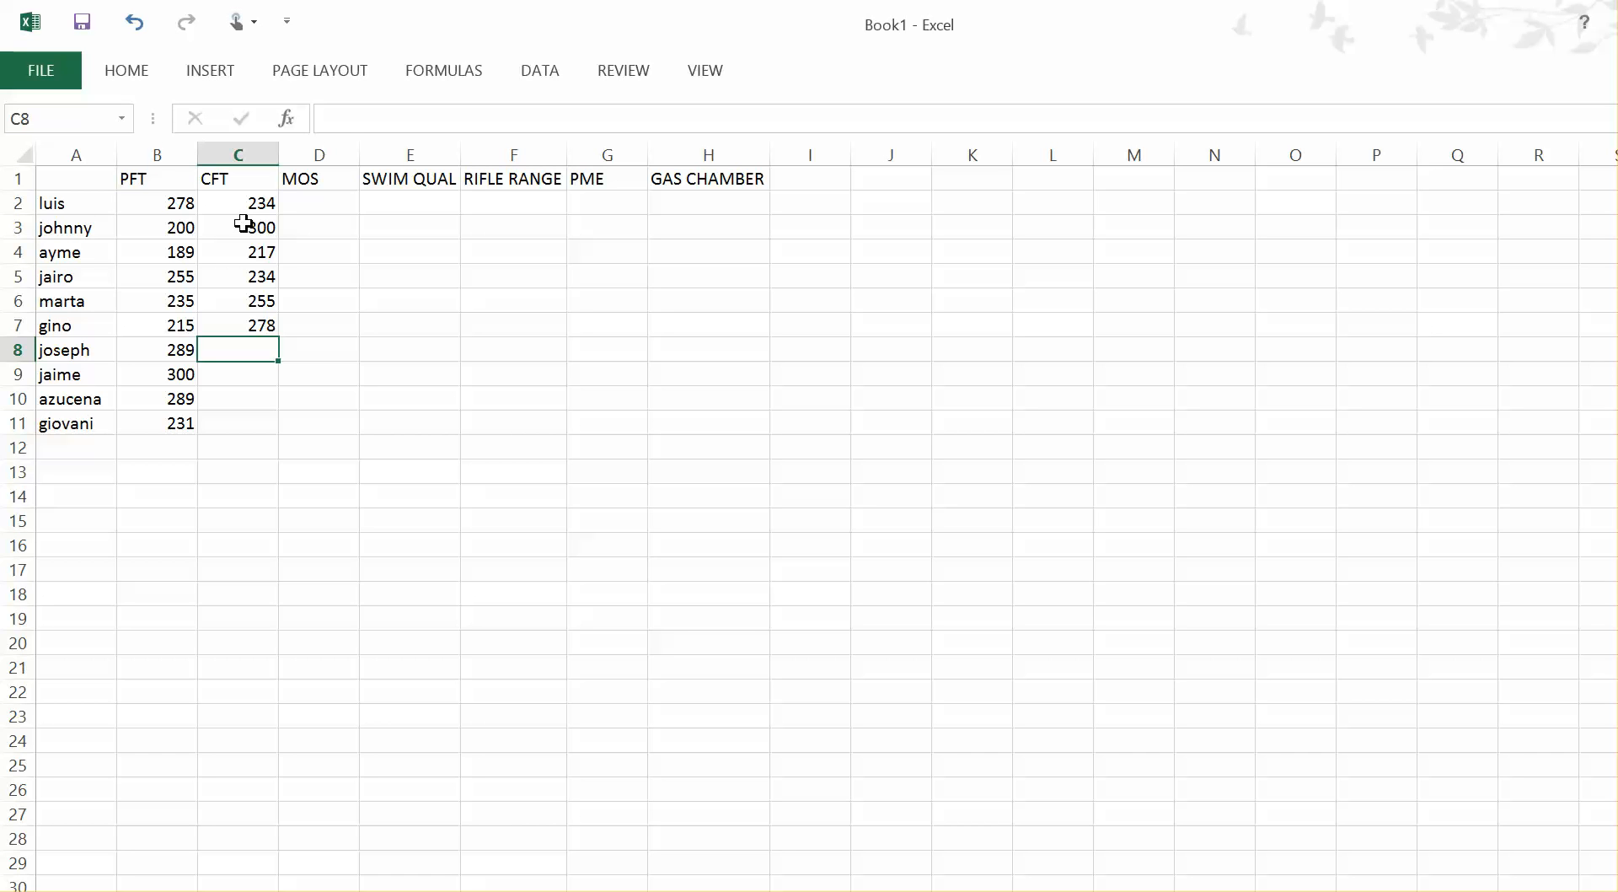
pyautogui.write('267')
pyautogui.press('Return')
pyautogui.press('Right')
pyautogui.press('Left')
pyautogui.write('234')
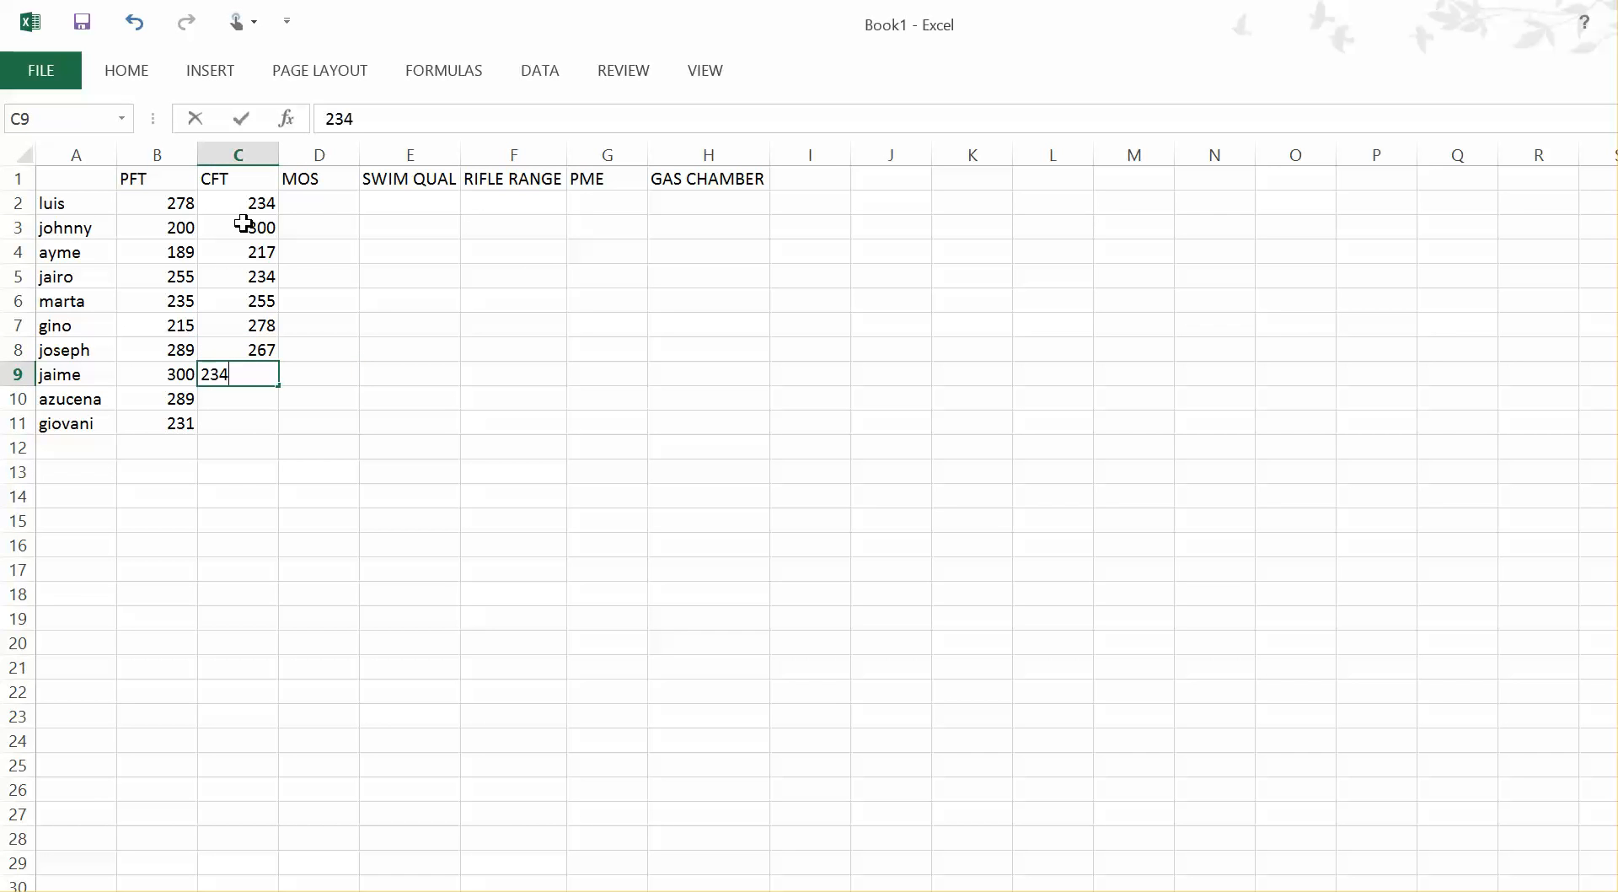
pyautogui.press('Return')
pyautogui.write('212')
pyautogui.press('Return')
pyautogui.write('200')
pyautogui.press('Up')
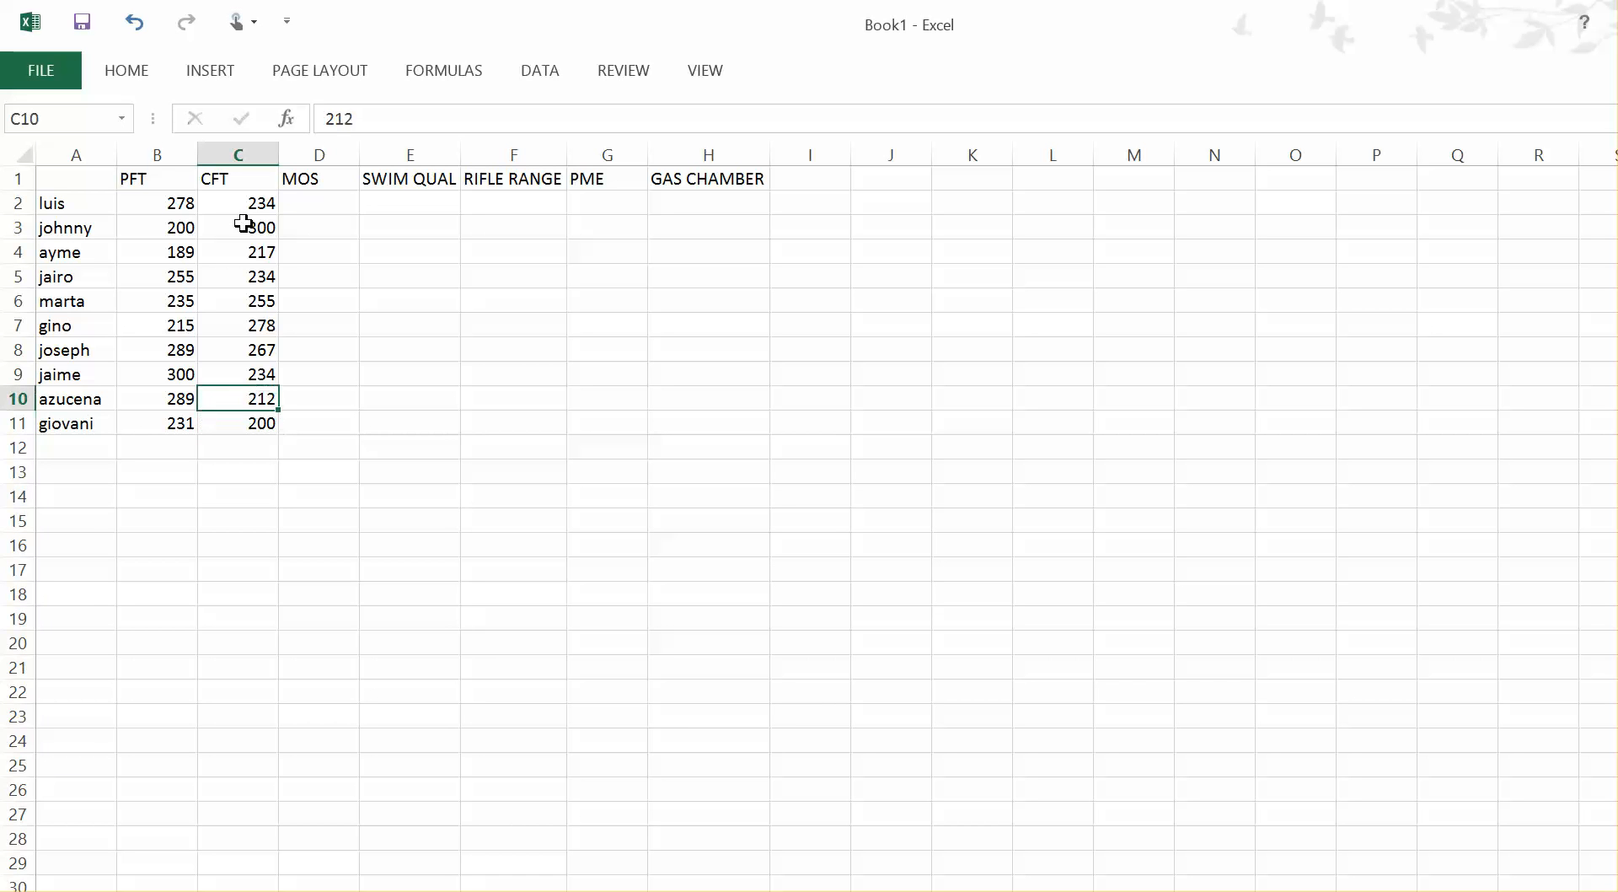
# - Fill in row 2 with MOS 6672 and YES for SWIM QUAL, RIFLE RANGE, PME and GAS CHAMBER
pyautogui.click(334, 210)
pyautogui.write('6672')
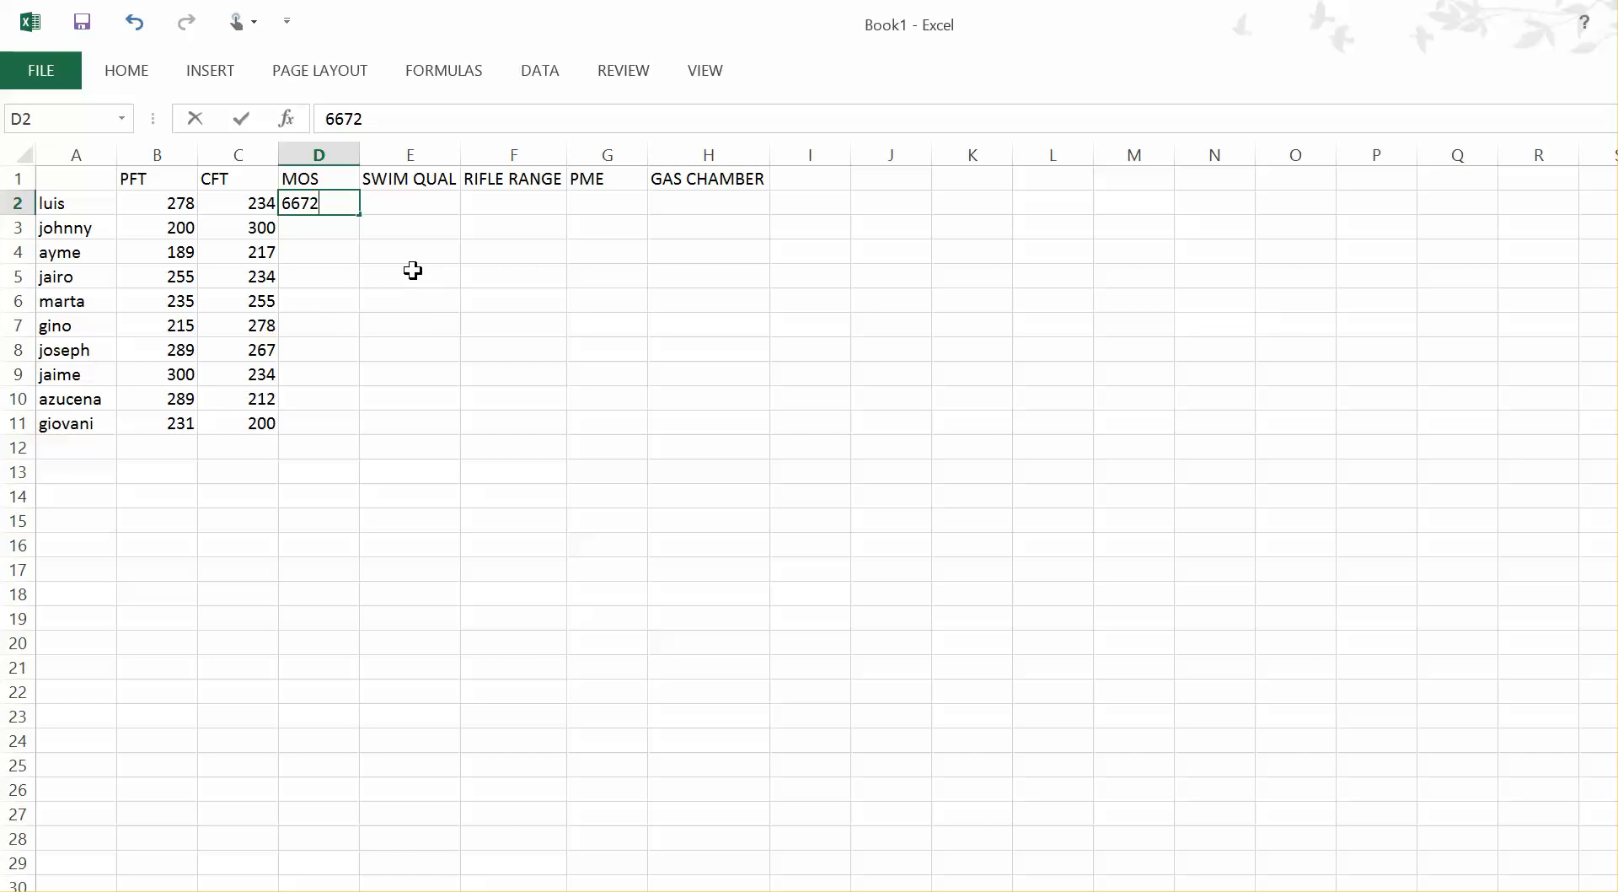
pyautogui.click(421, 207)
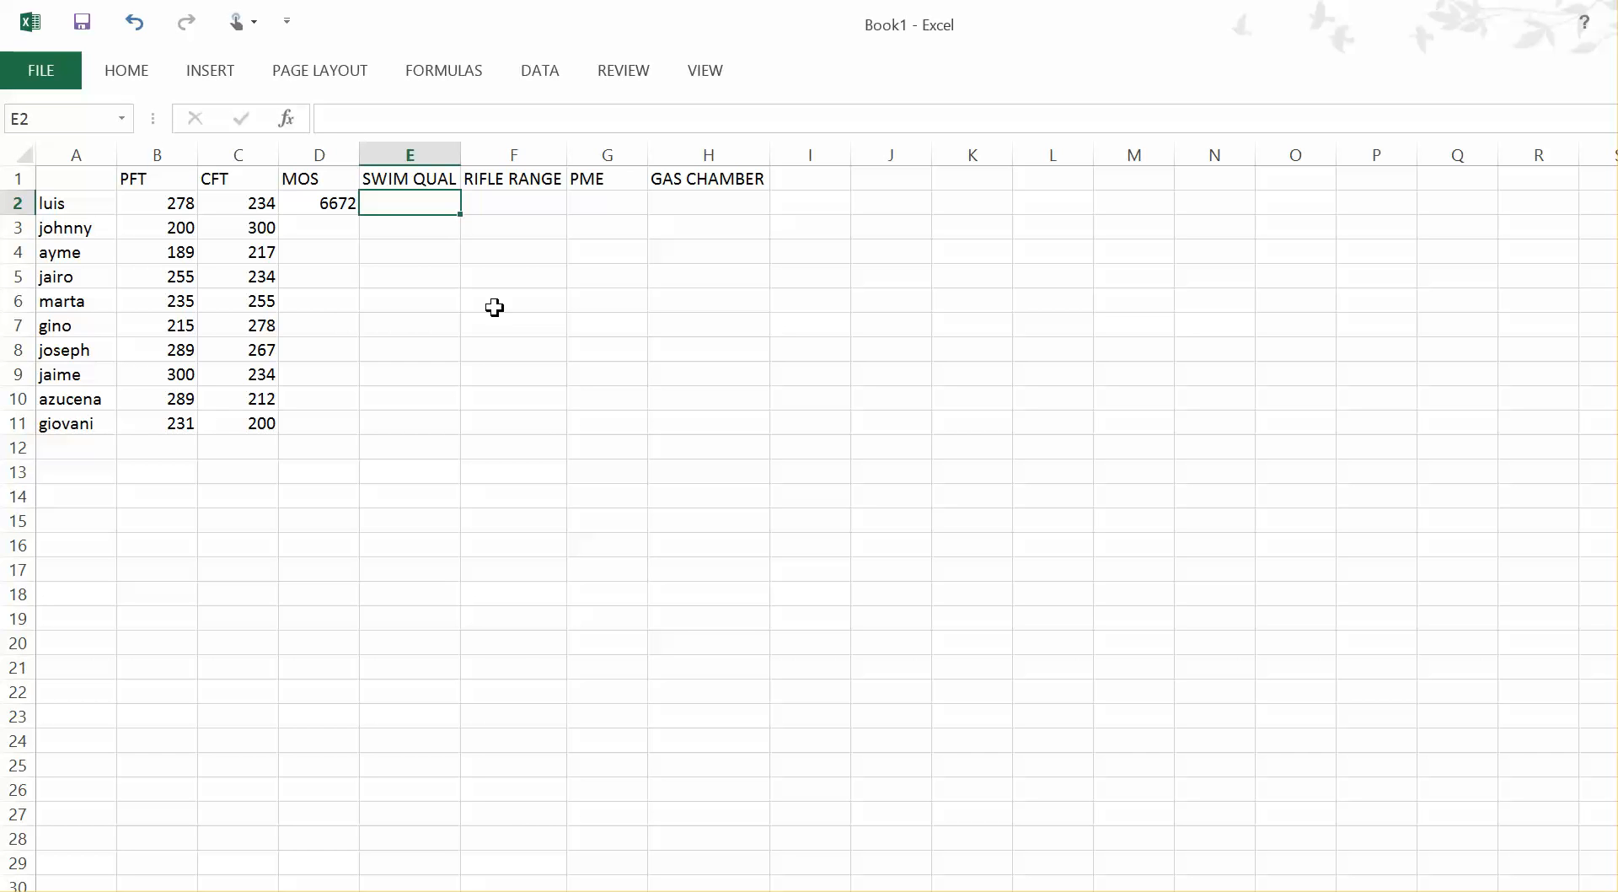
pyautogui.write('YES')
pyautogui.press('Tab')
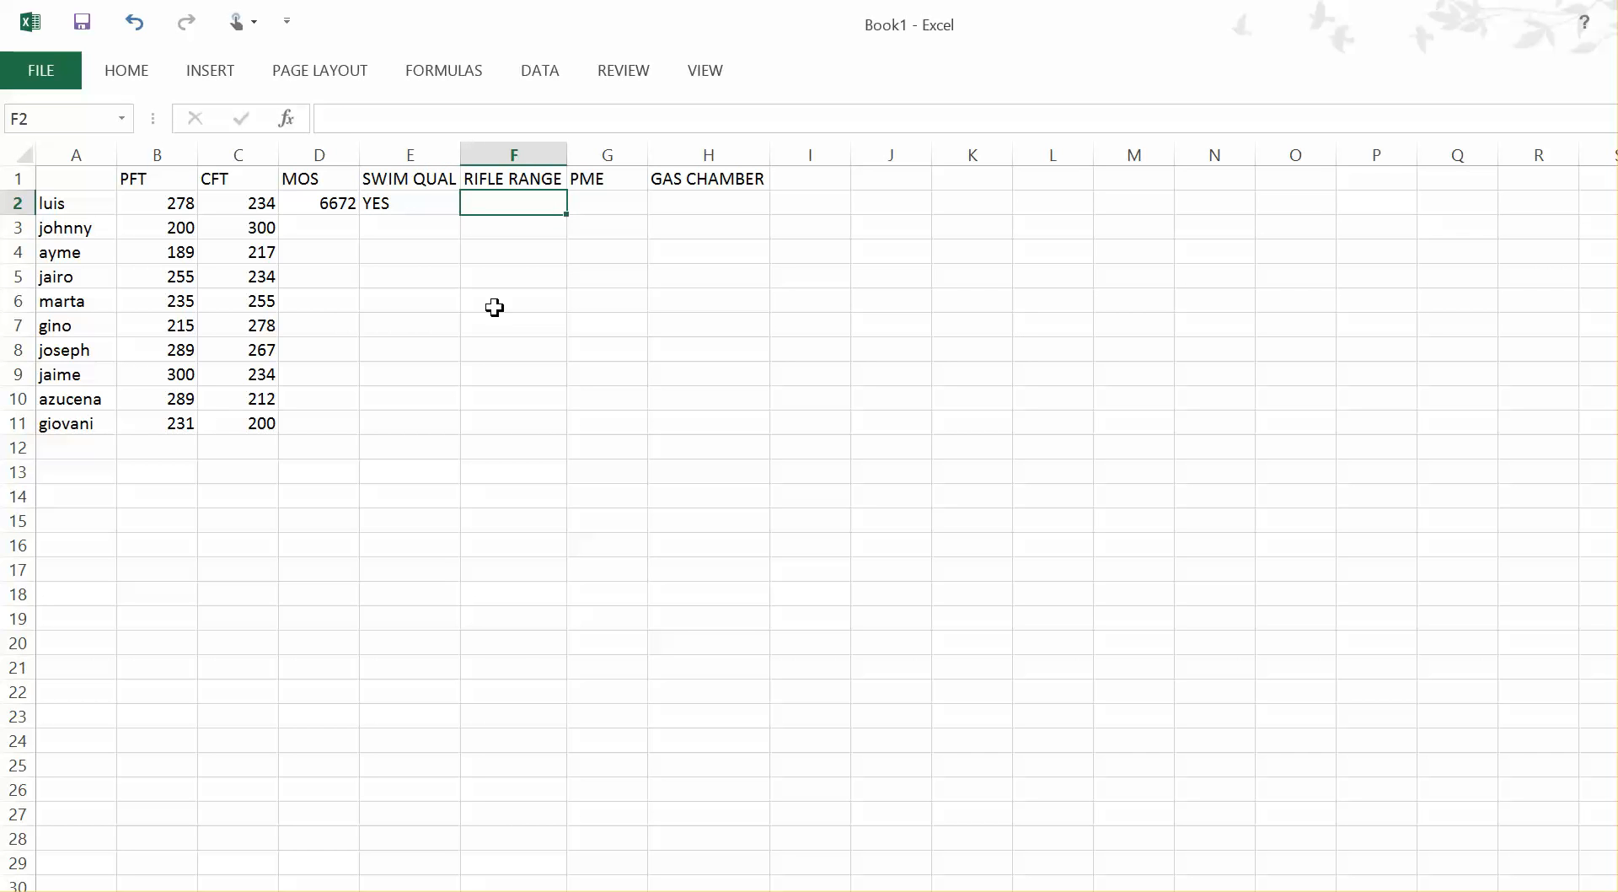
pyautogui.write('YES')
pyautogui.press('Tab')
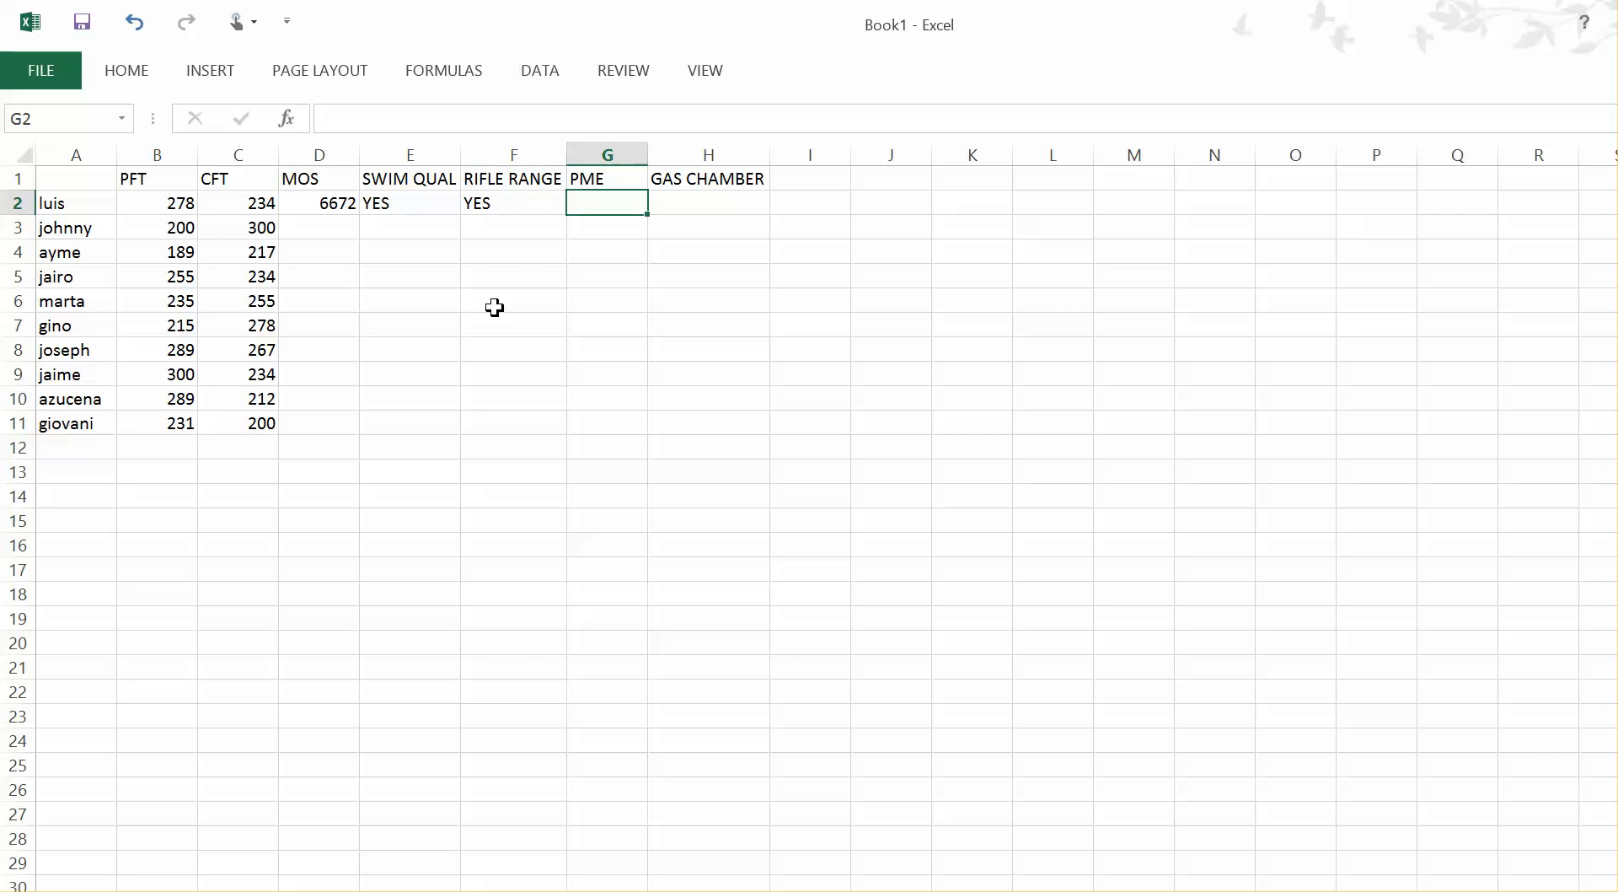
pyautogui.write('YES')
pyautogui.press('Tab')
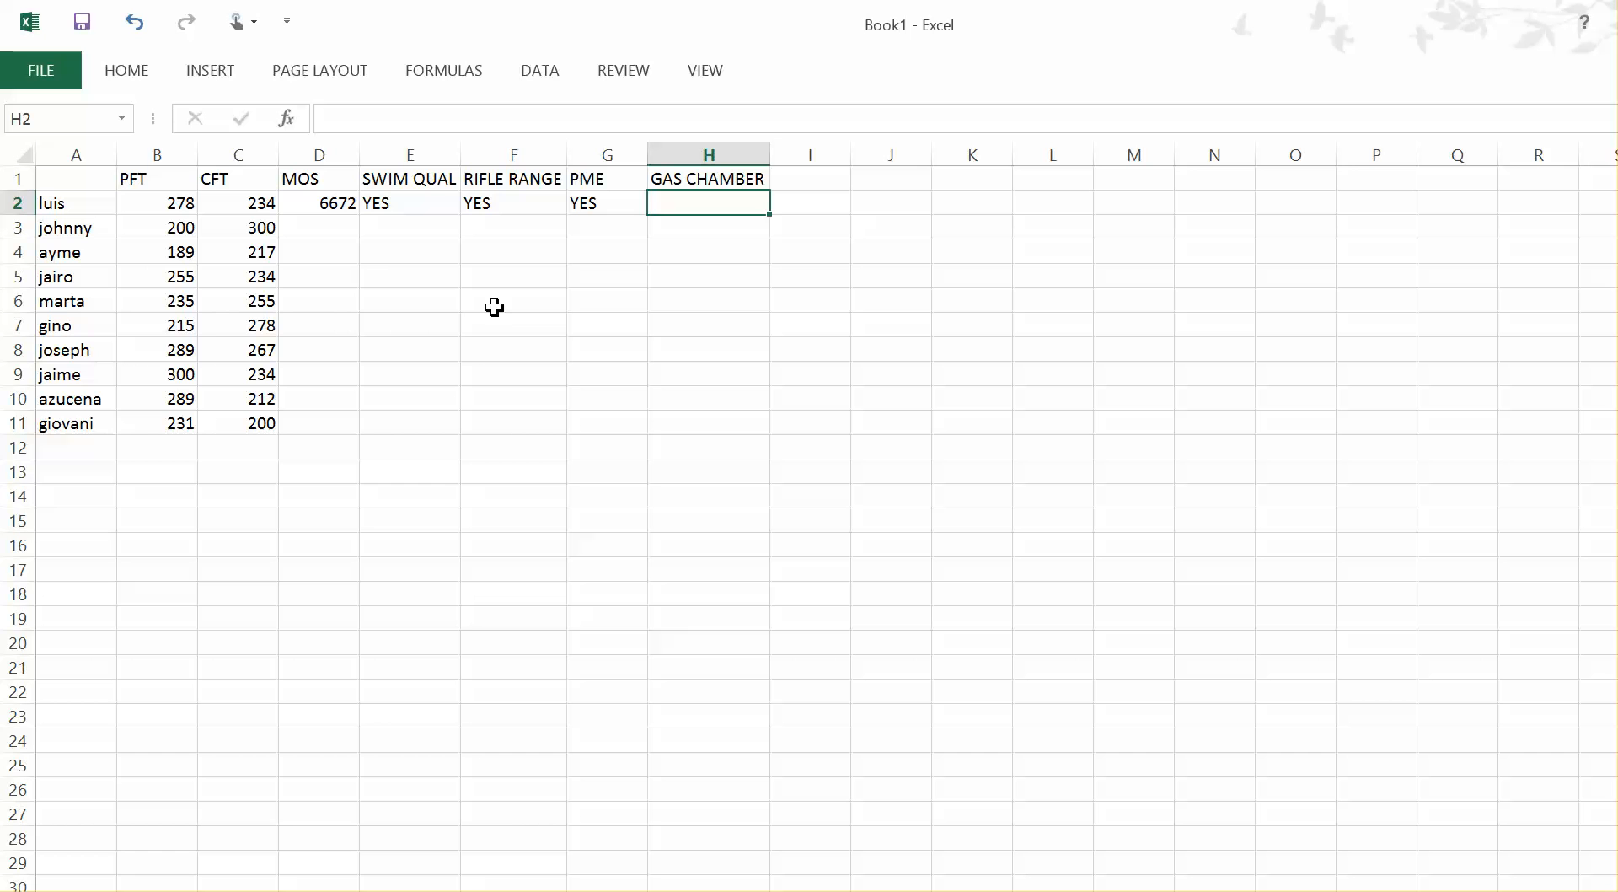
pyautogui.write('YES')
pyautogui.press('Return')
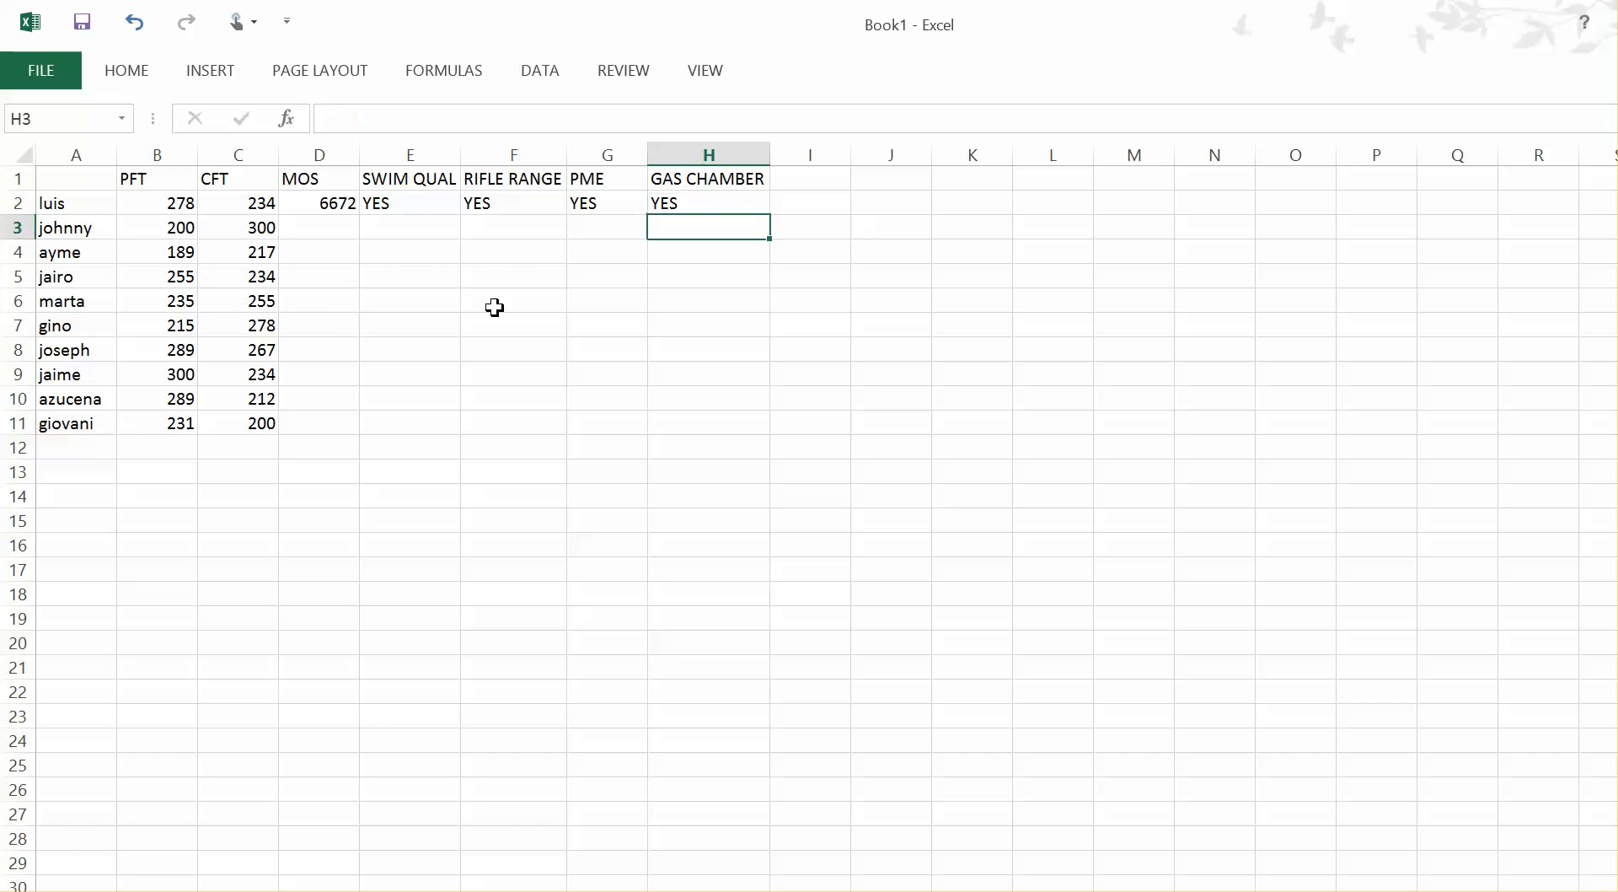
pyautogui.press('Left')
pyautogui.press('Left')
pyautogui.press('Left')
pyautogui.press('Left')
pyautogui.press('Left')
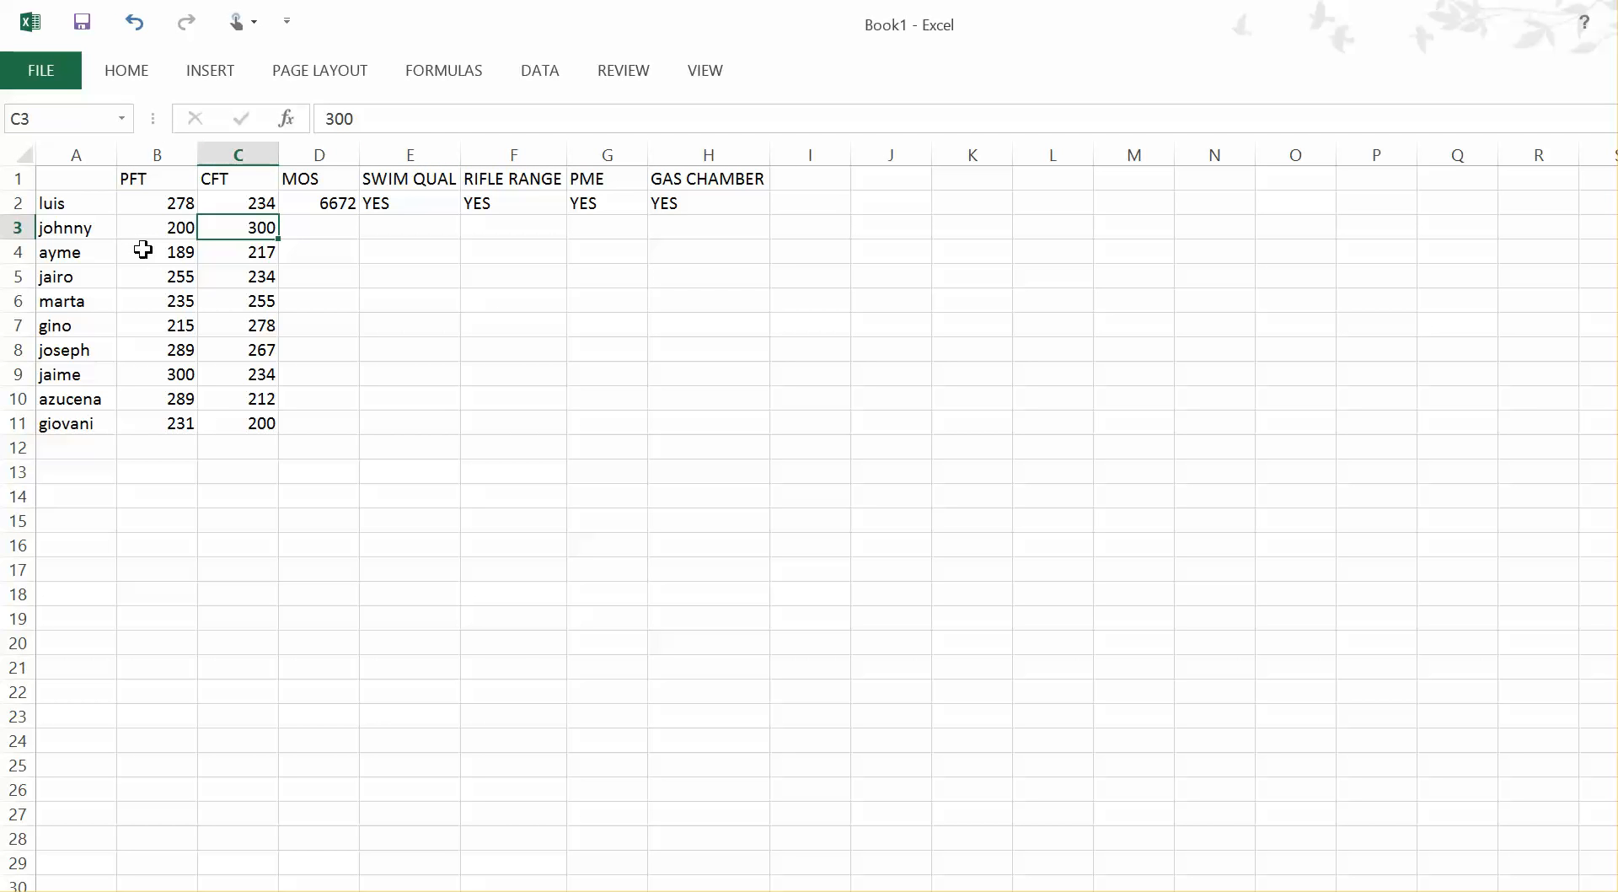
# - Insert a new column between PFT and CFT and give it the header CLASS in C1
pyautogui.click(237, 152)
pyautogui.rightClick(238, 155)
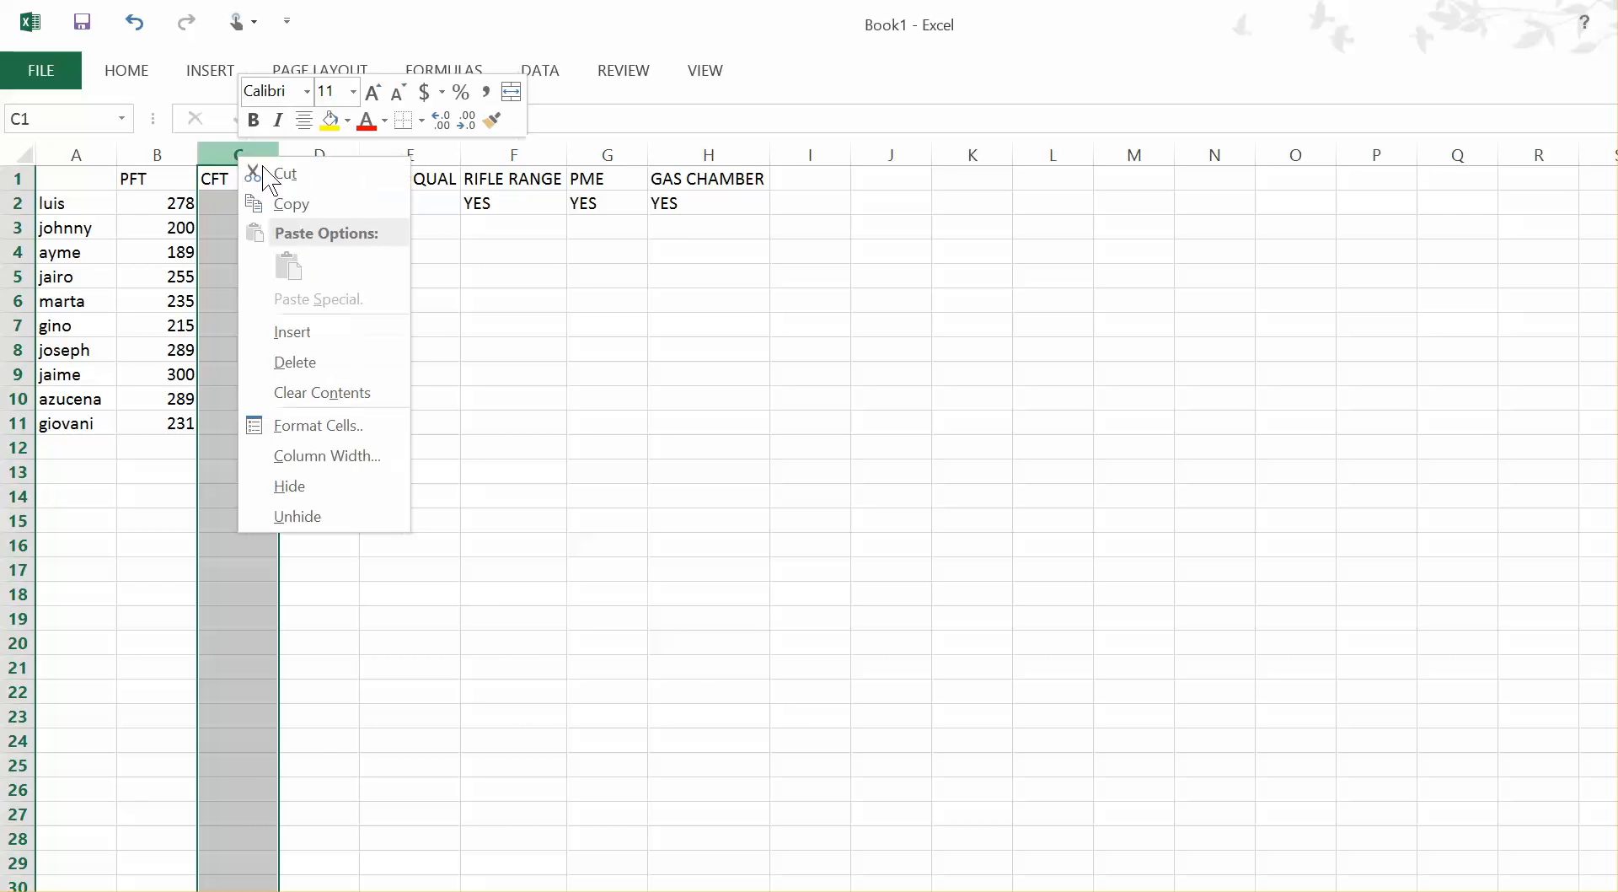
pyautogui.press('Escape')
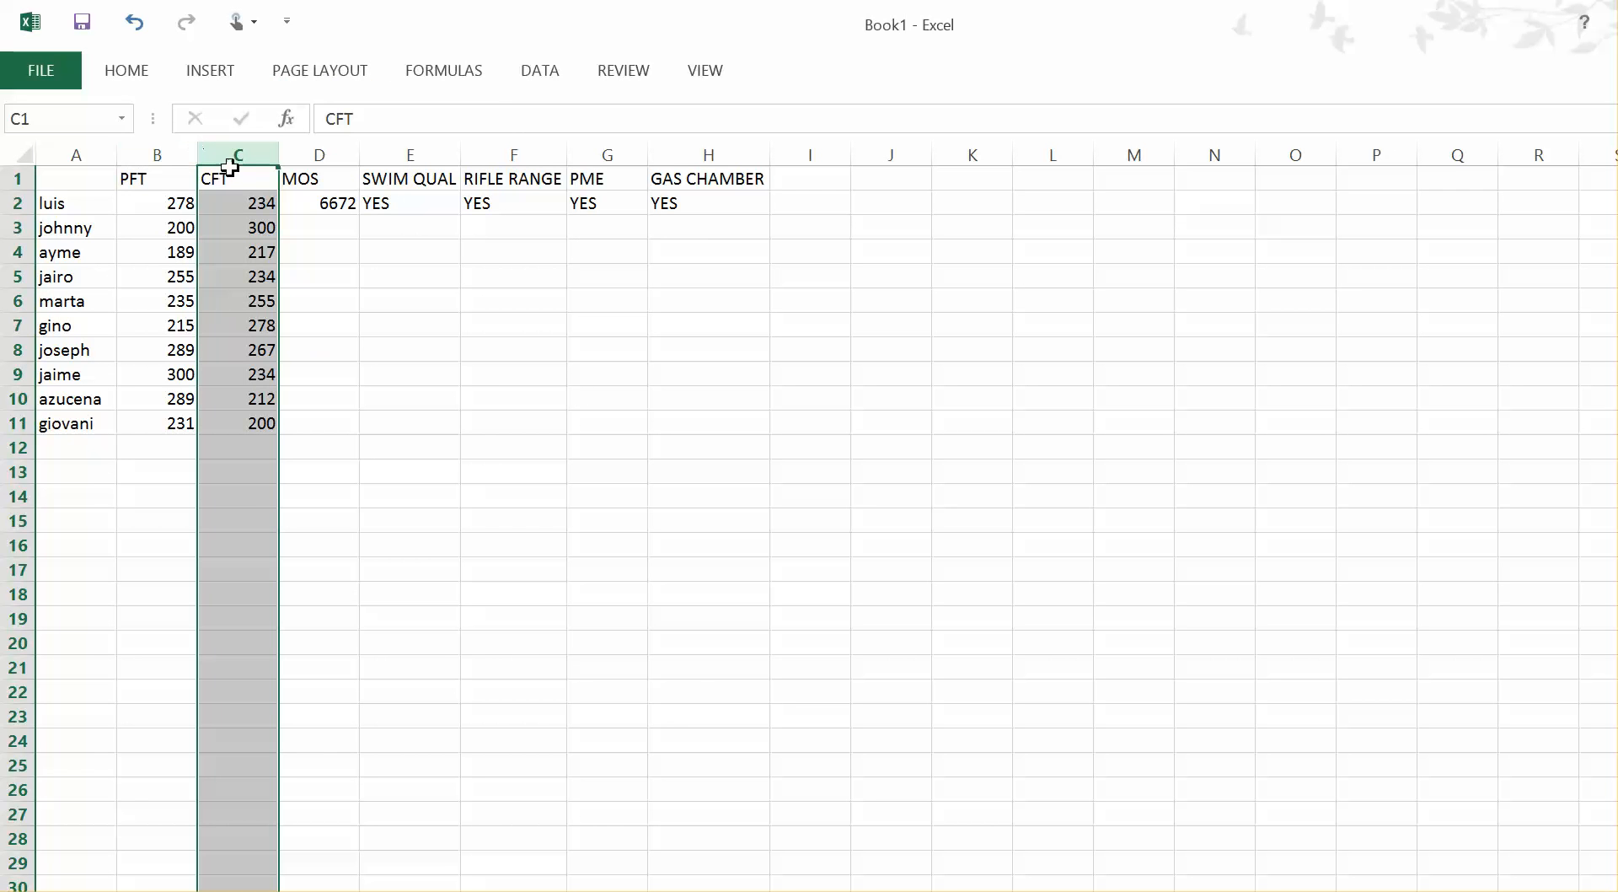
pyautogui.rightClick(237, 155)
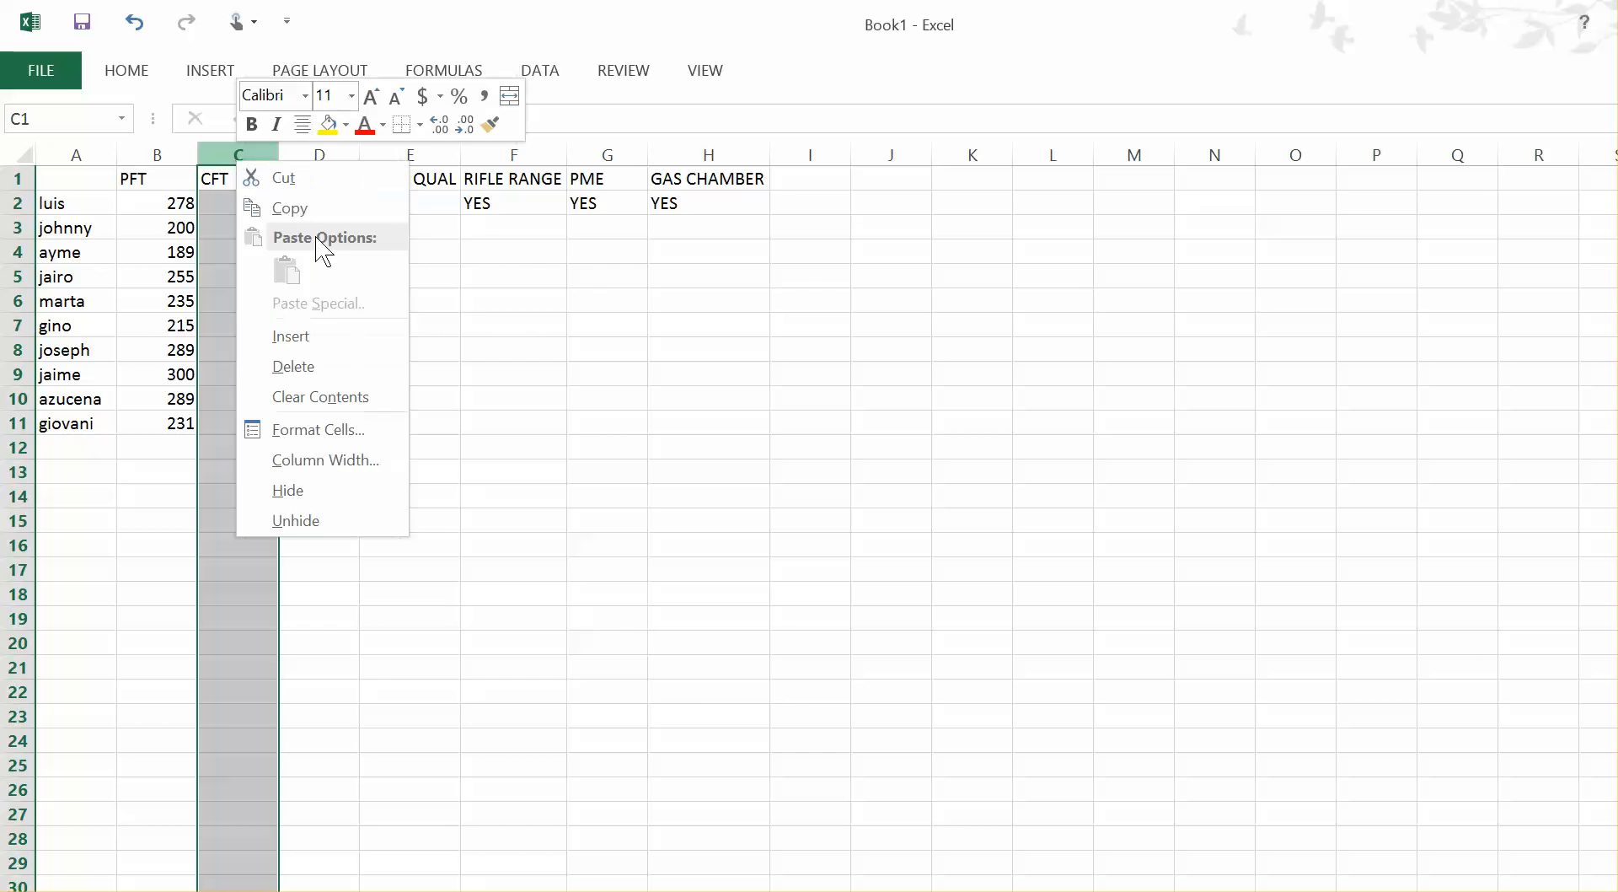
pyautogui.click(328, 337)
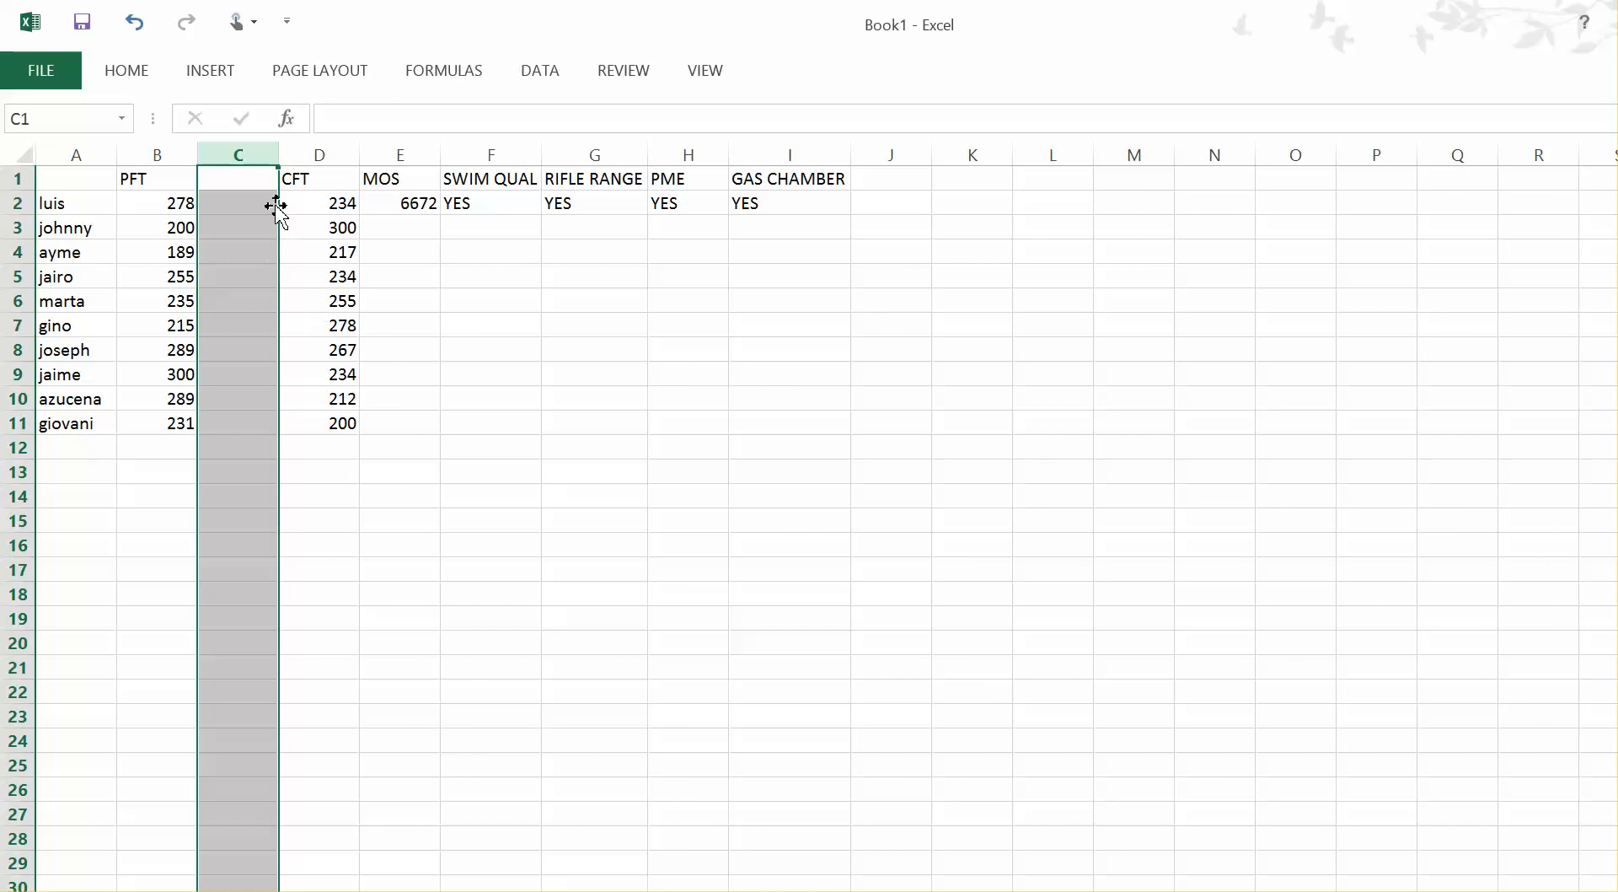
pyautogui.click(259, 180)
pyautogui.write('CLASS')
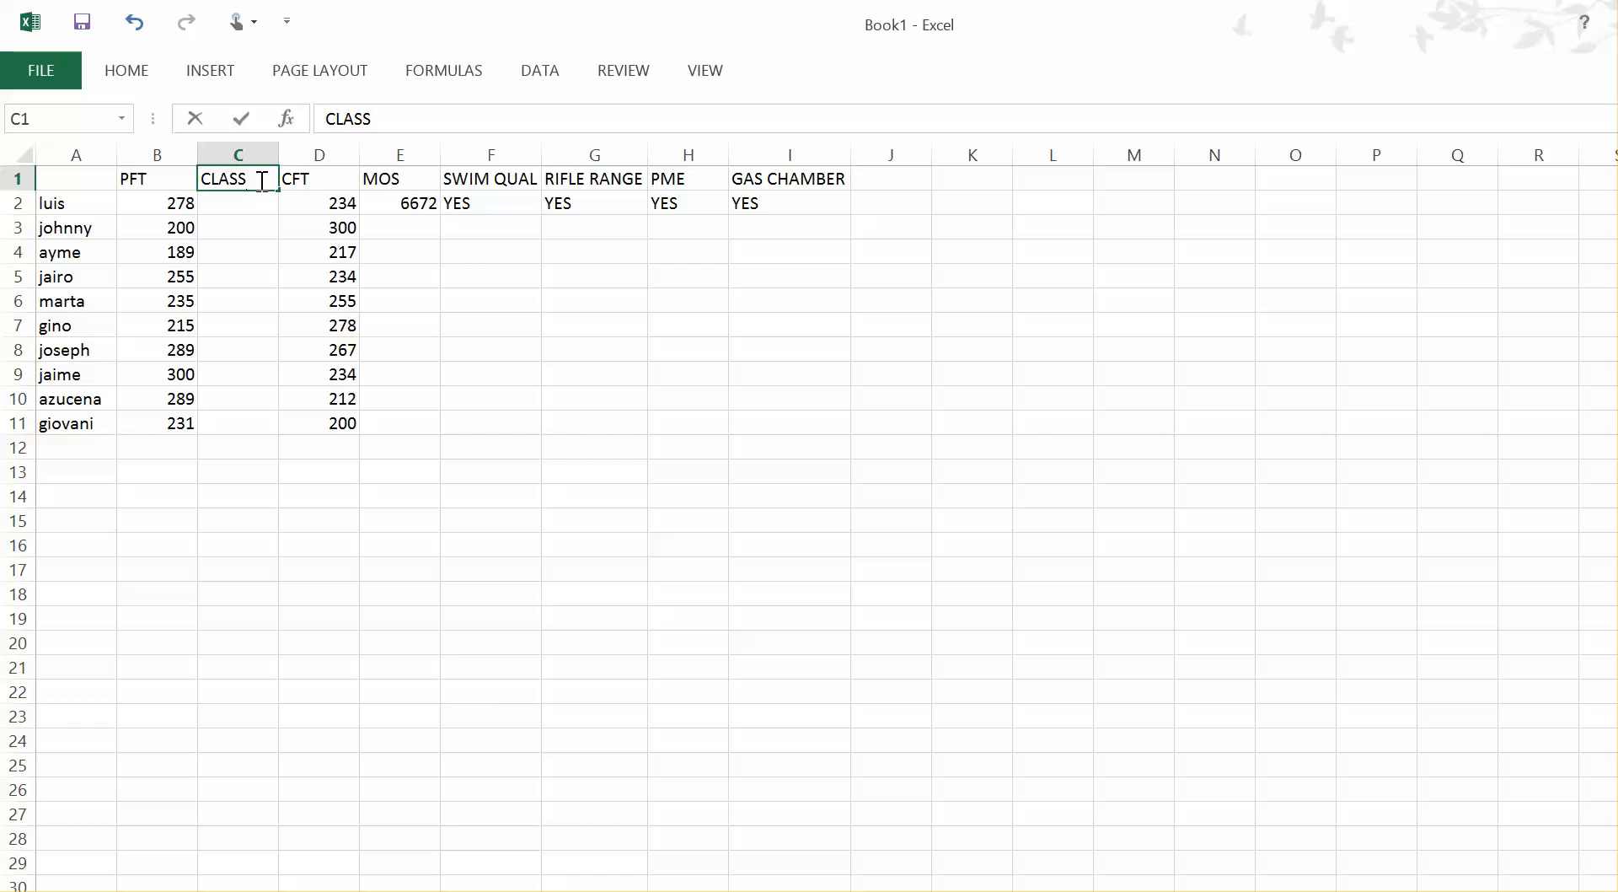
# - Insert a new column between CFT and MOS and give it the header CLASS in E1
pyautogui.click(379, 139)
pyautogui.rightClick(380, 145)
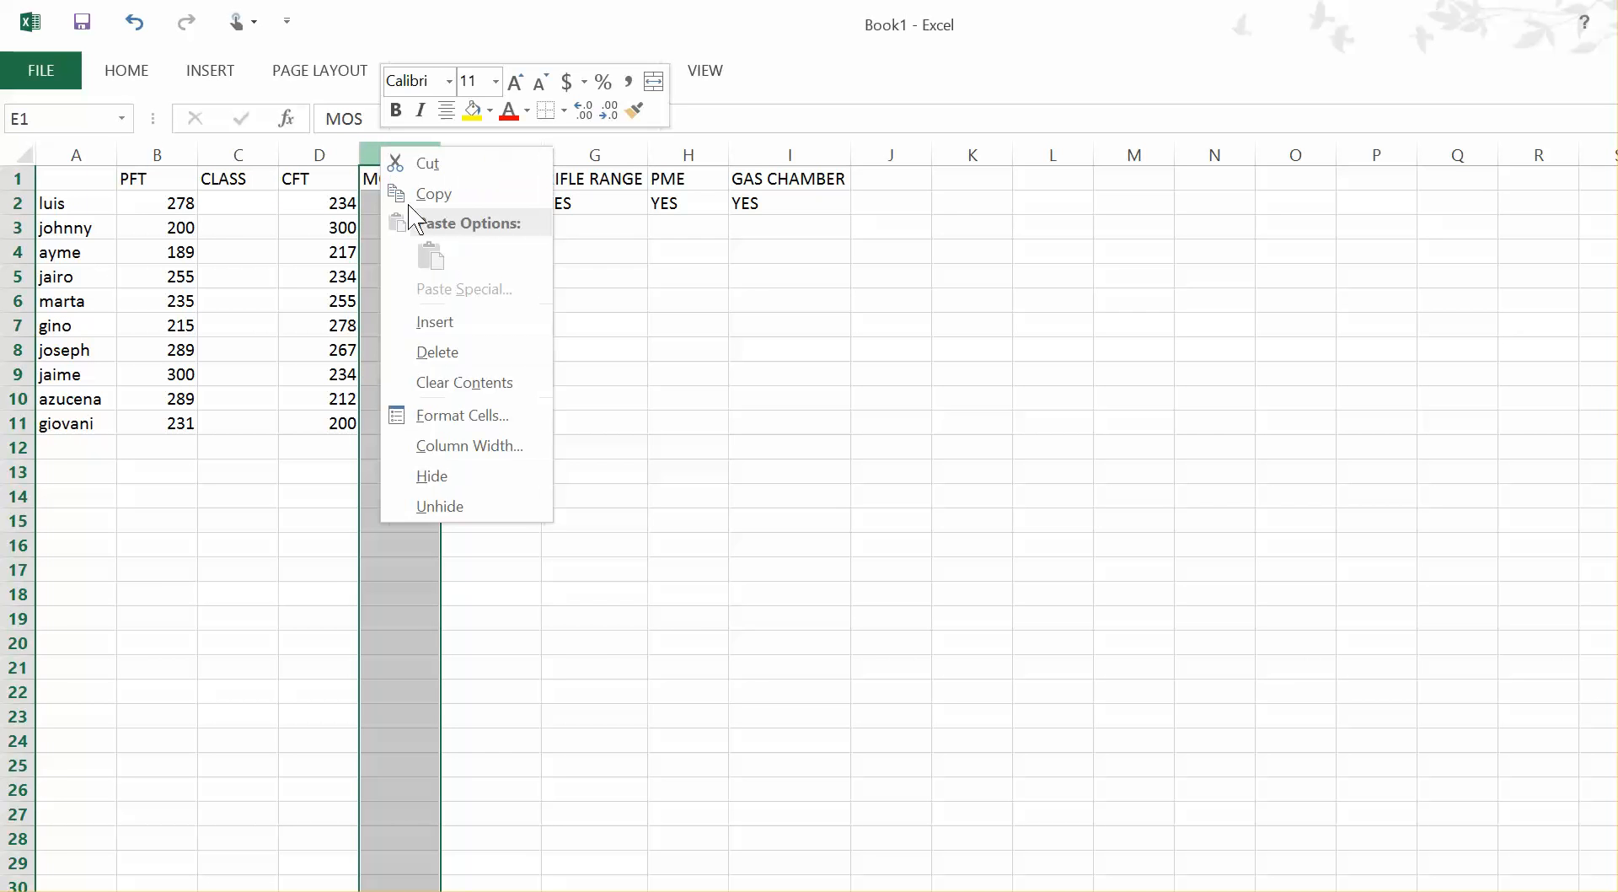
pyautogui.click(435, 322)
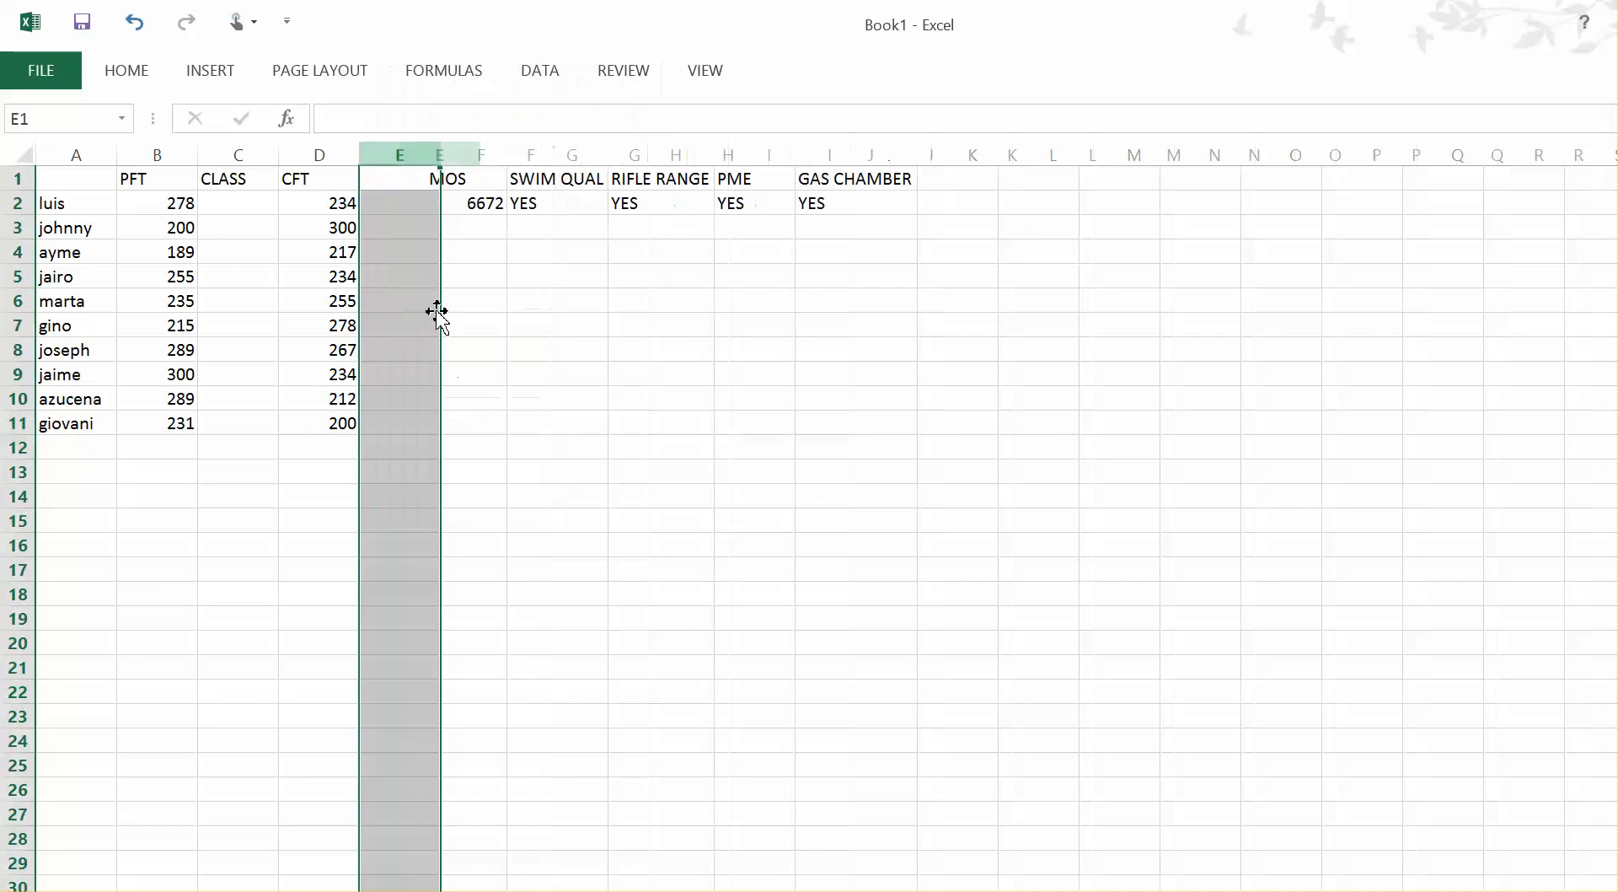
pyautogui.click(424, 180)
pyautogui.write('CLASS')
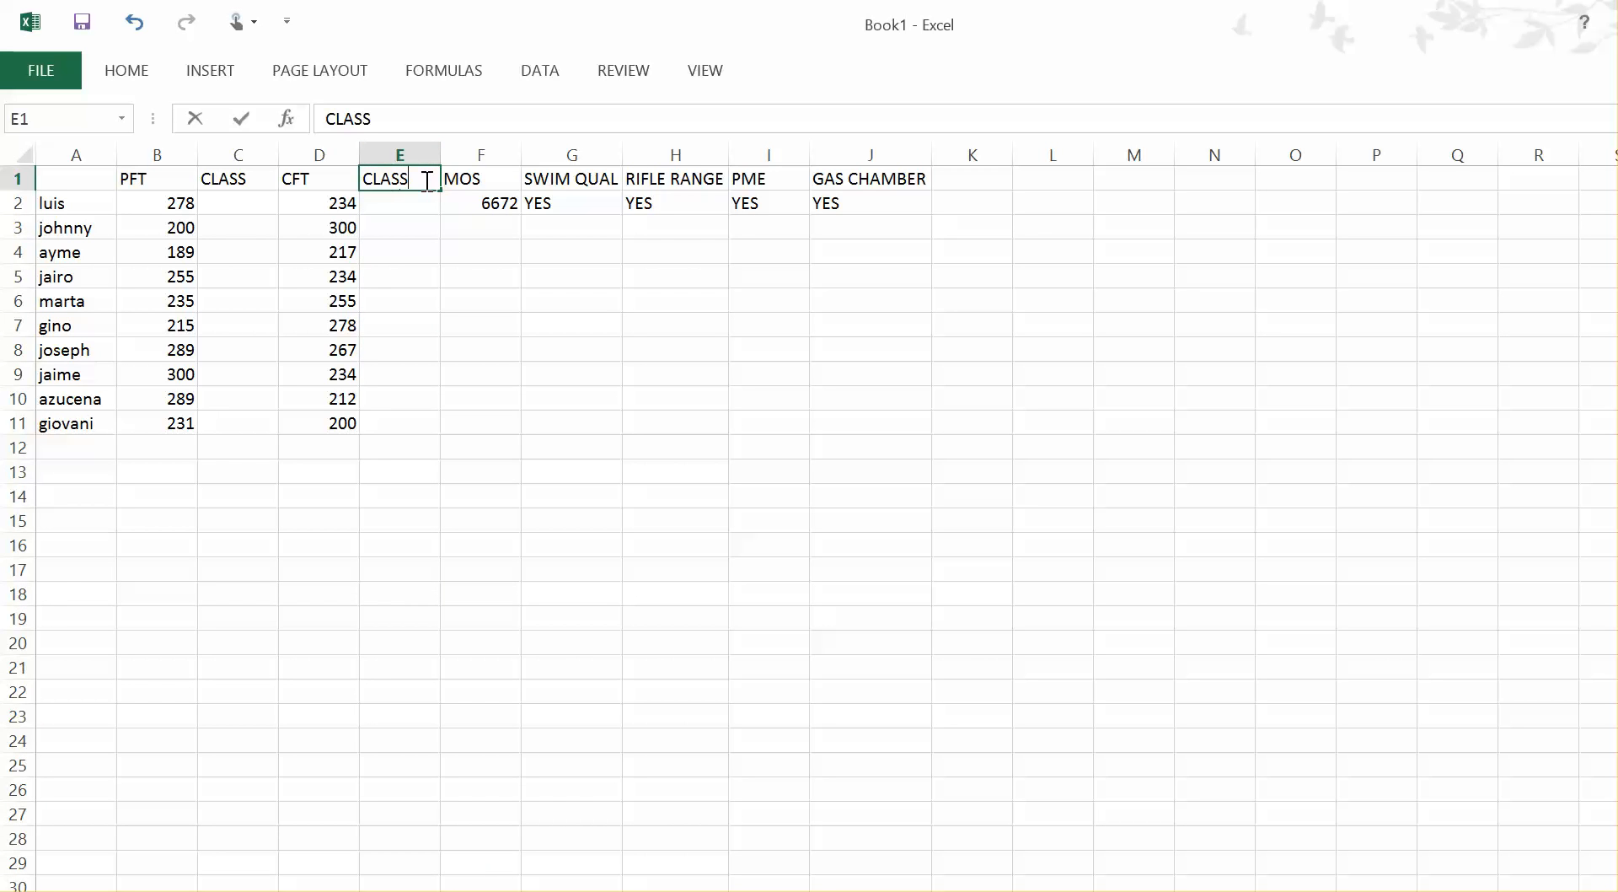
# - Fill the header cells from PFT to GAS CHAMBER (B1:J1) with yellow
pyautogui.moveTo(170, 174); pyautogui.dragTo(229, 184)
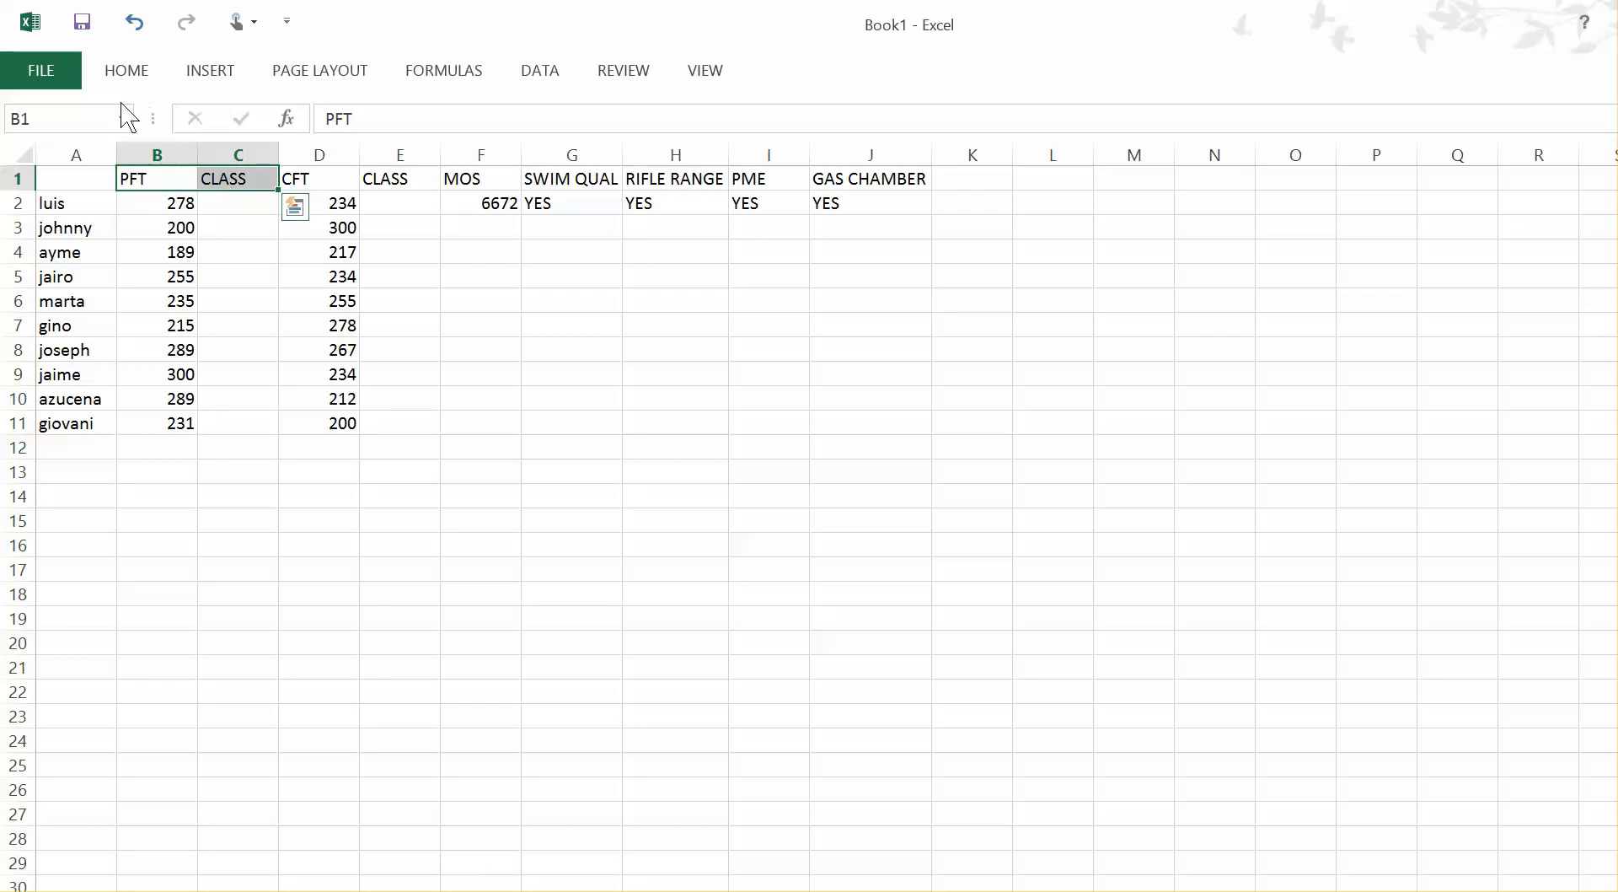
pyautogui.click(145, 73)
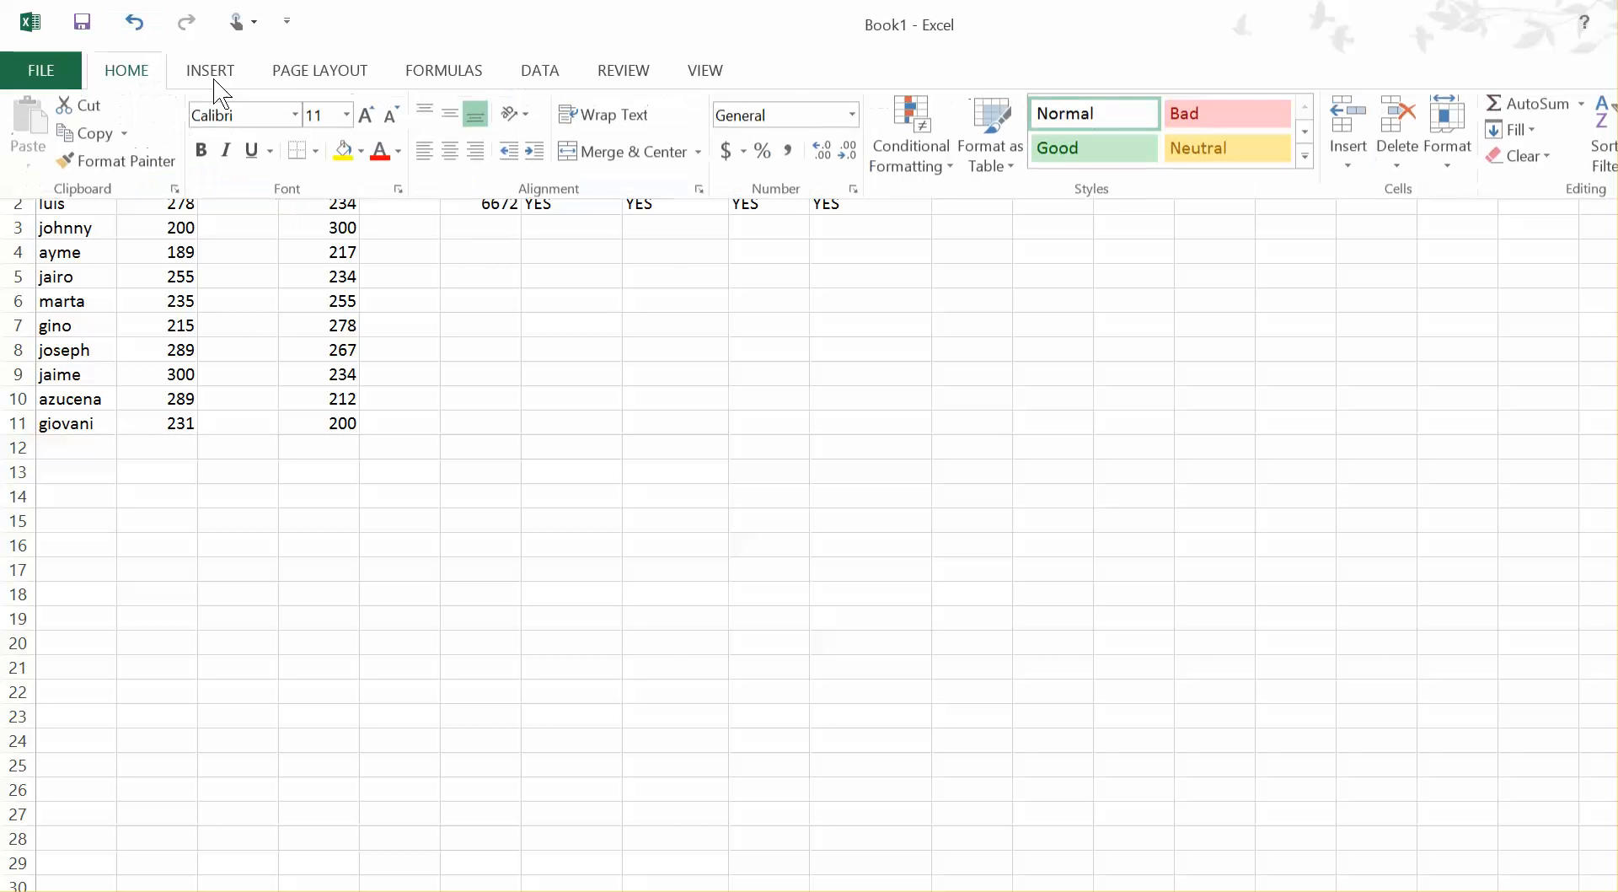
pyautogui.click(350, 154)
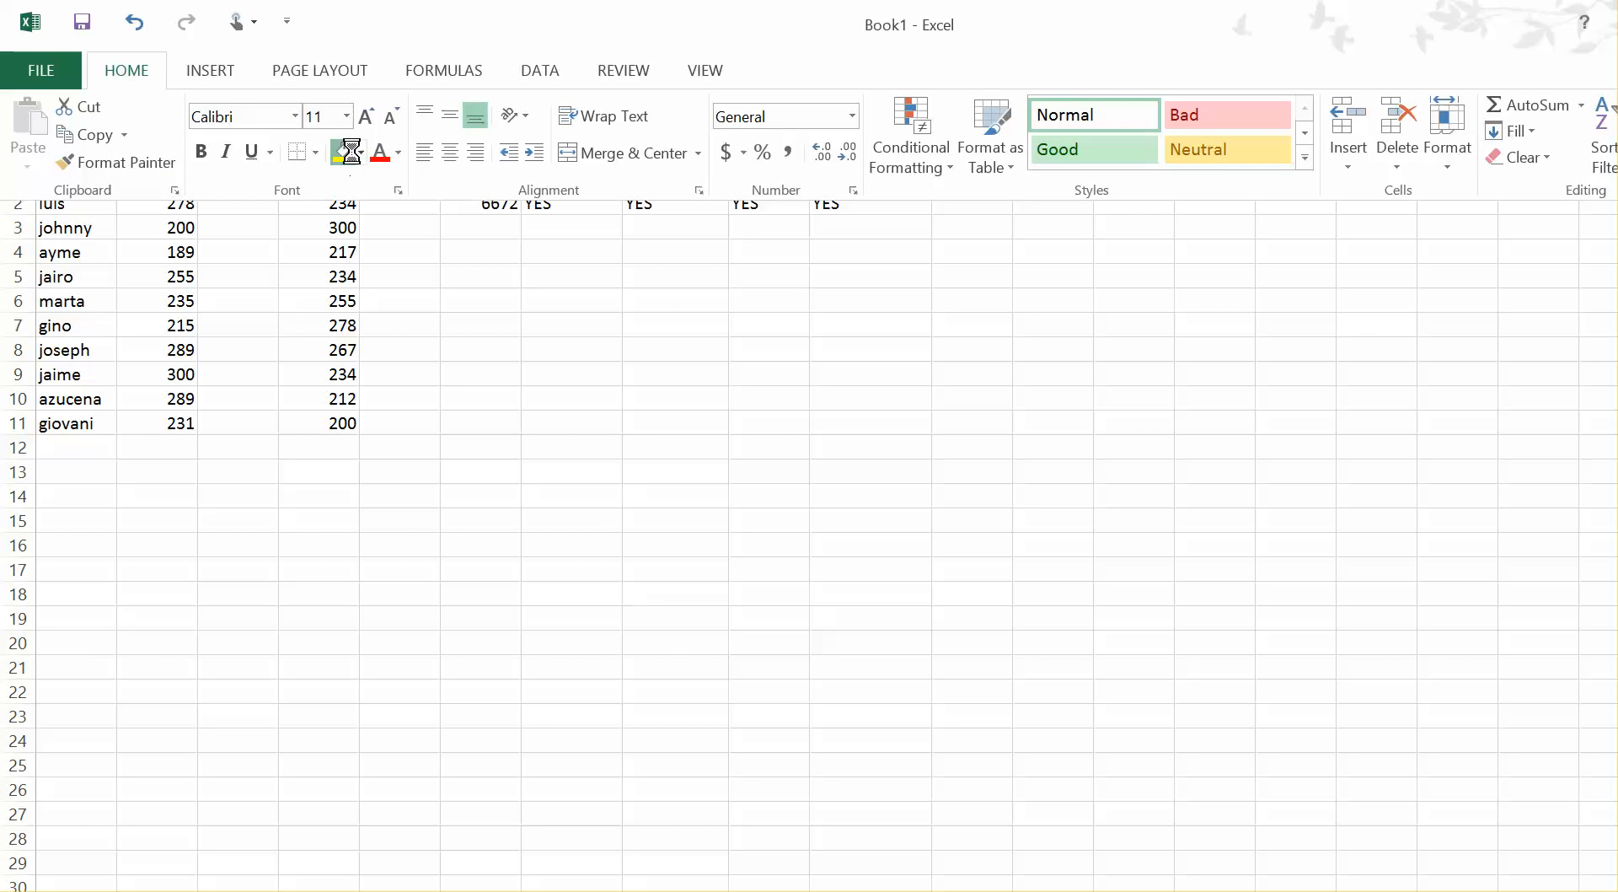
pyautogui.moveTo(325, 181); pyautogui.dragTo(377, 176)
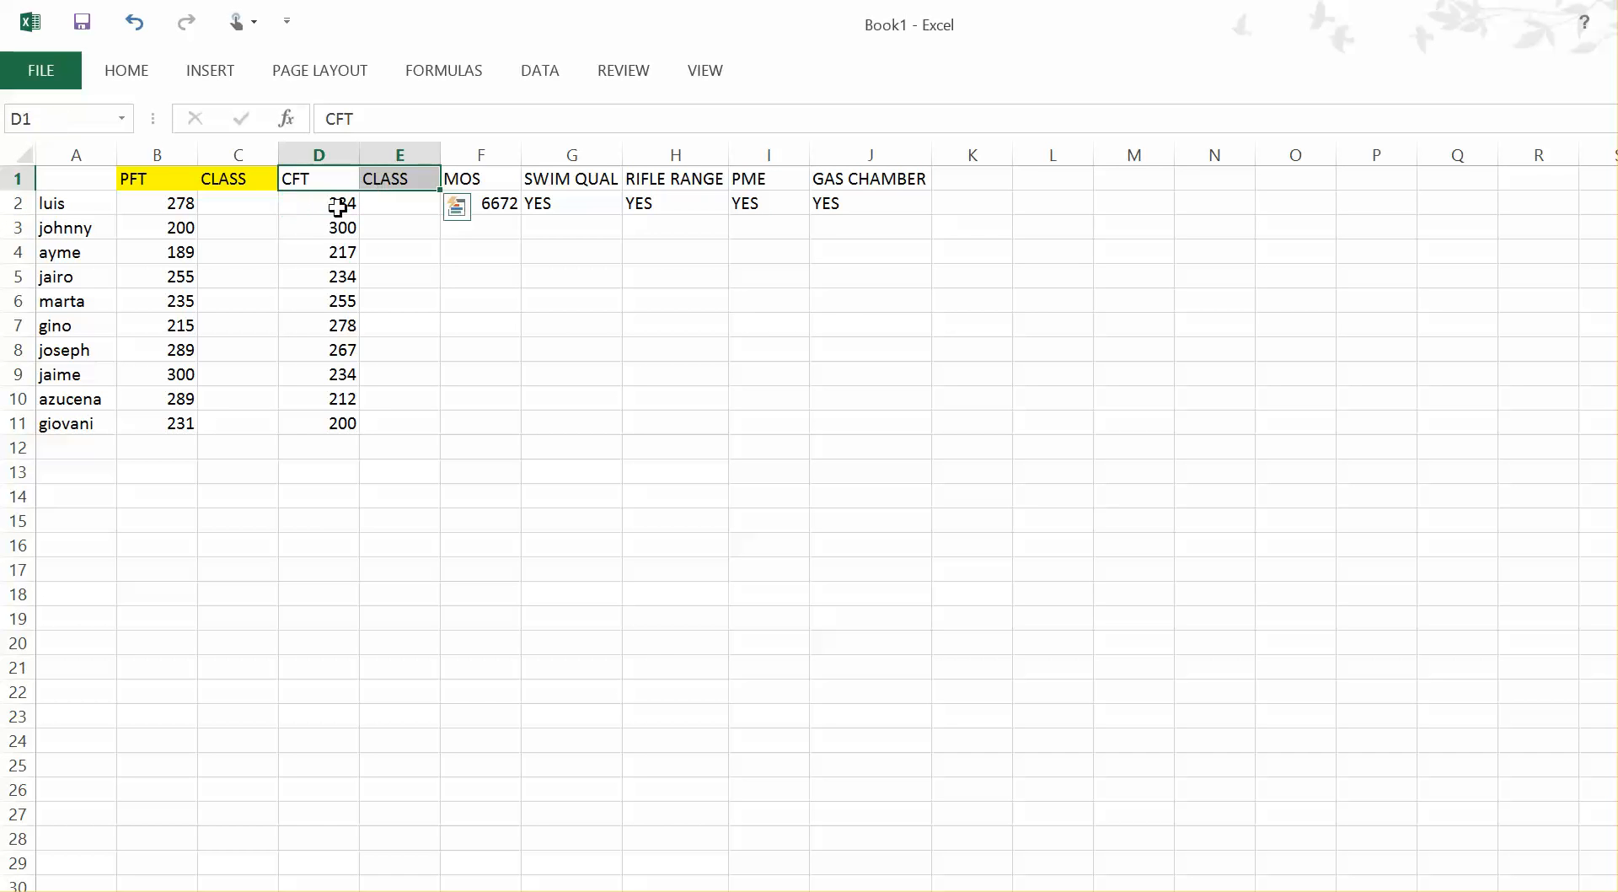
pyautogui.click(128, 72)
pyautogui.click(343, 152)
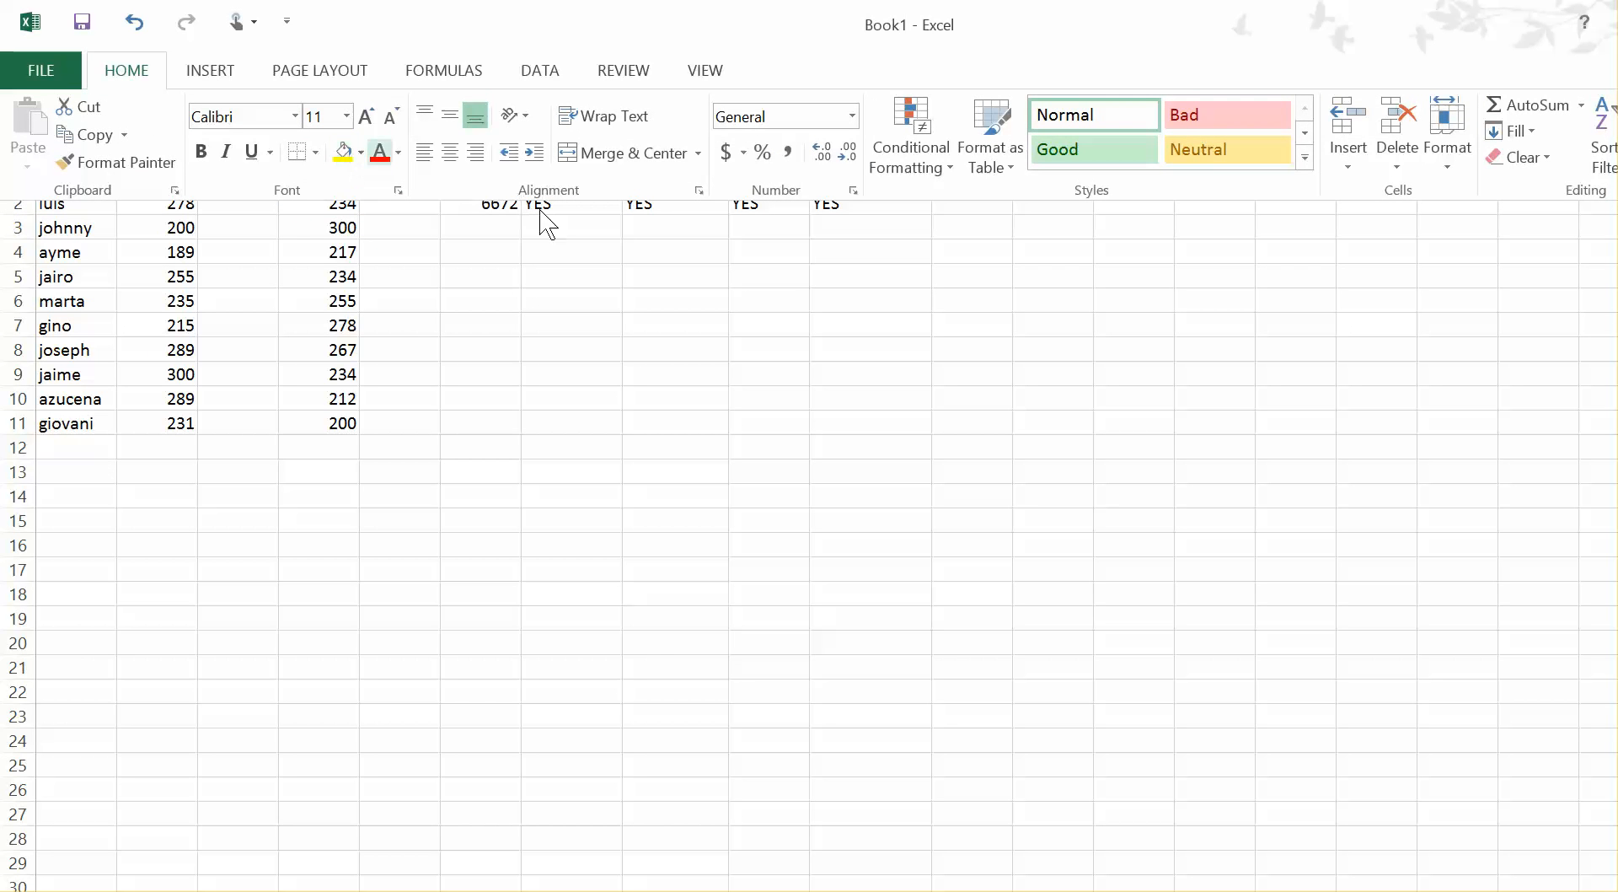
pyautogui.moveTo(492, 180); pyautogui.dragTo(877, 179)
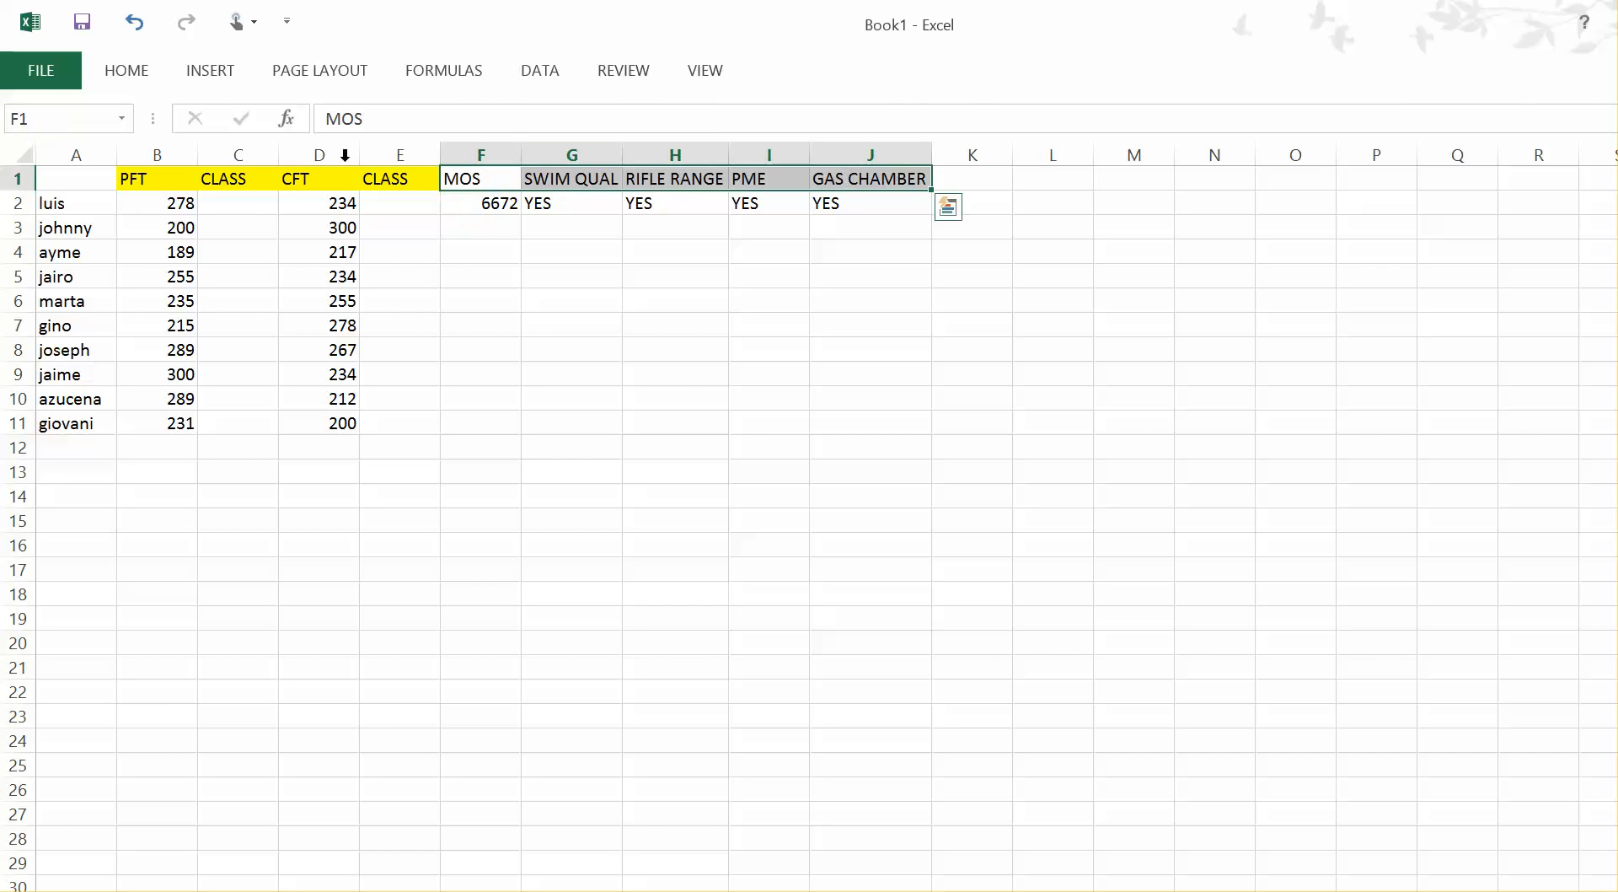
pyautogui.click(130, 72)
pyautogui.click(343, 152)
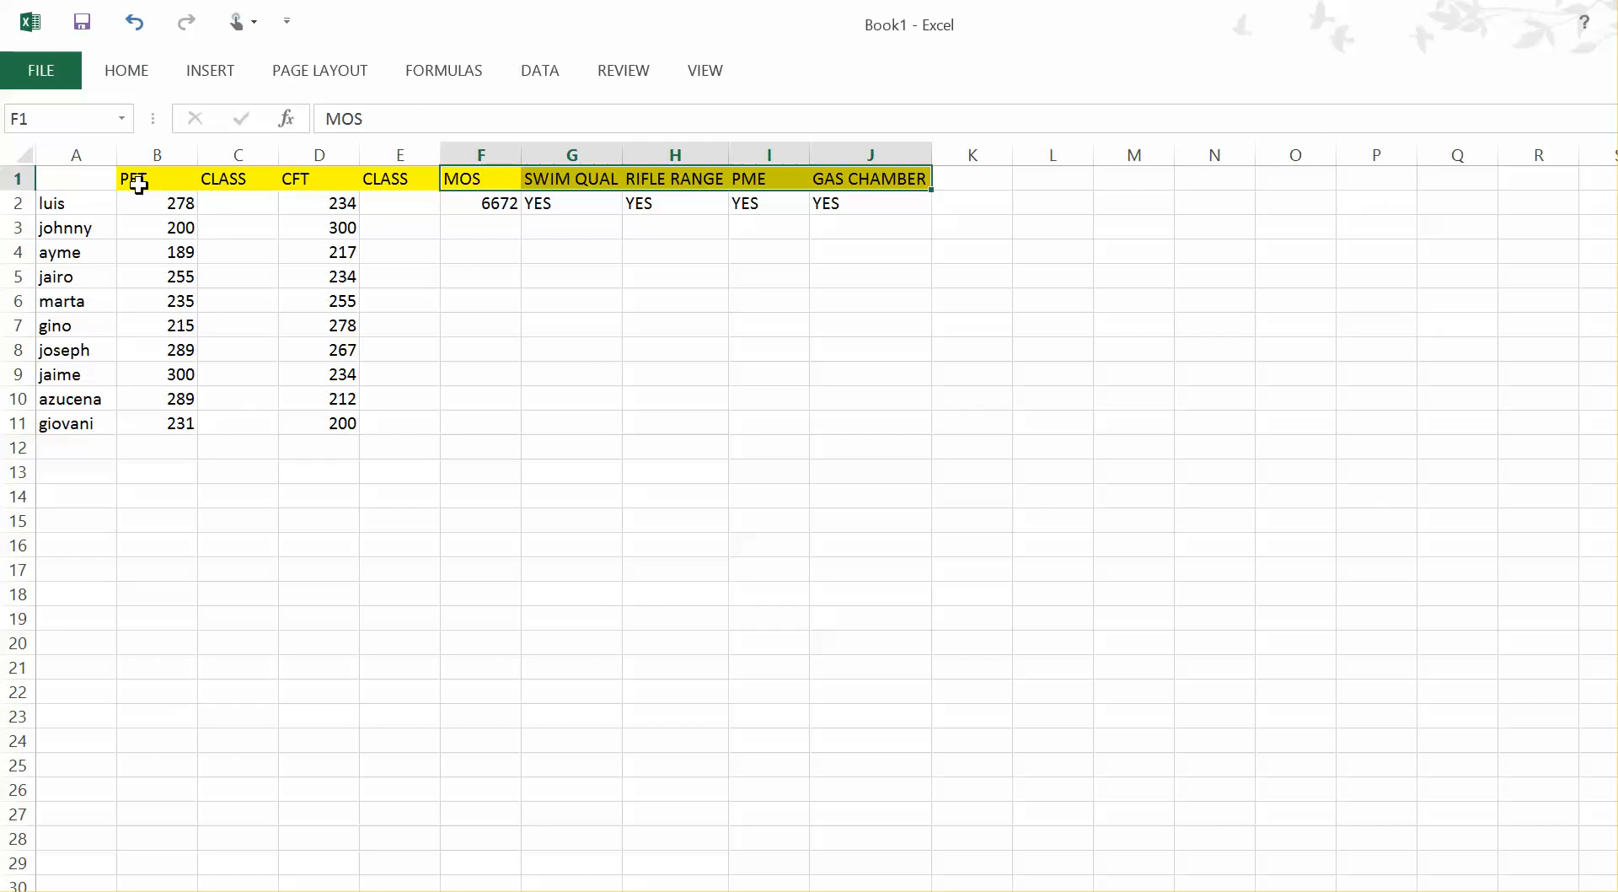
# - Apply a Thick Box Border around the PFT and CLASS columns, range B1:C11
pyautogui.moveTo(131, 175); pyautogui.dragTo(272, 422)
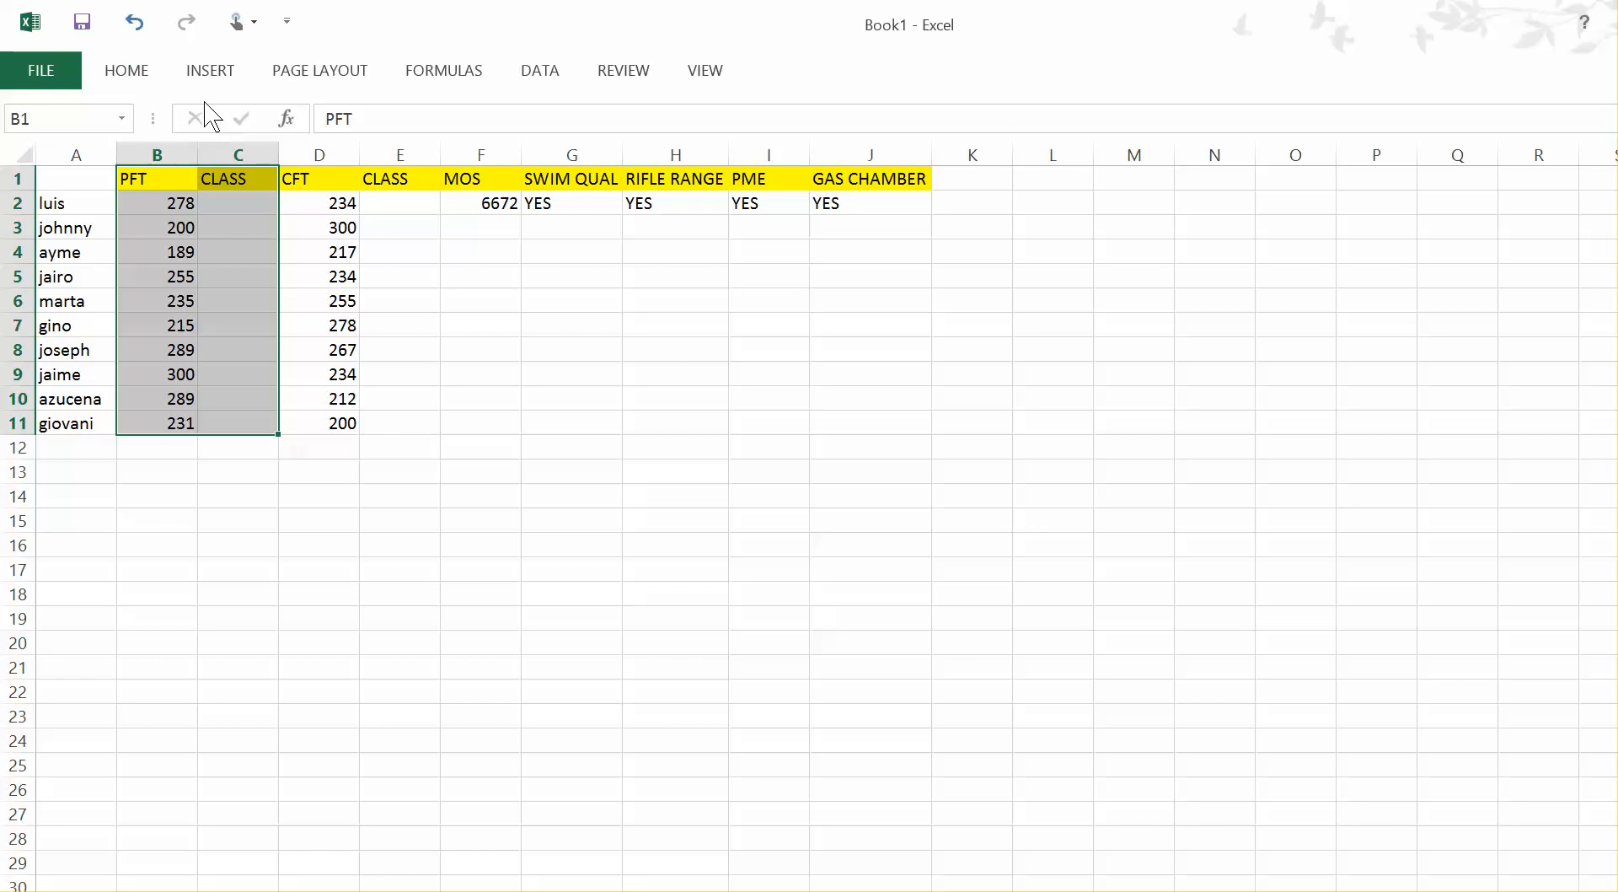
pyautogui.click(125, 74)
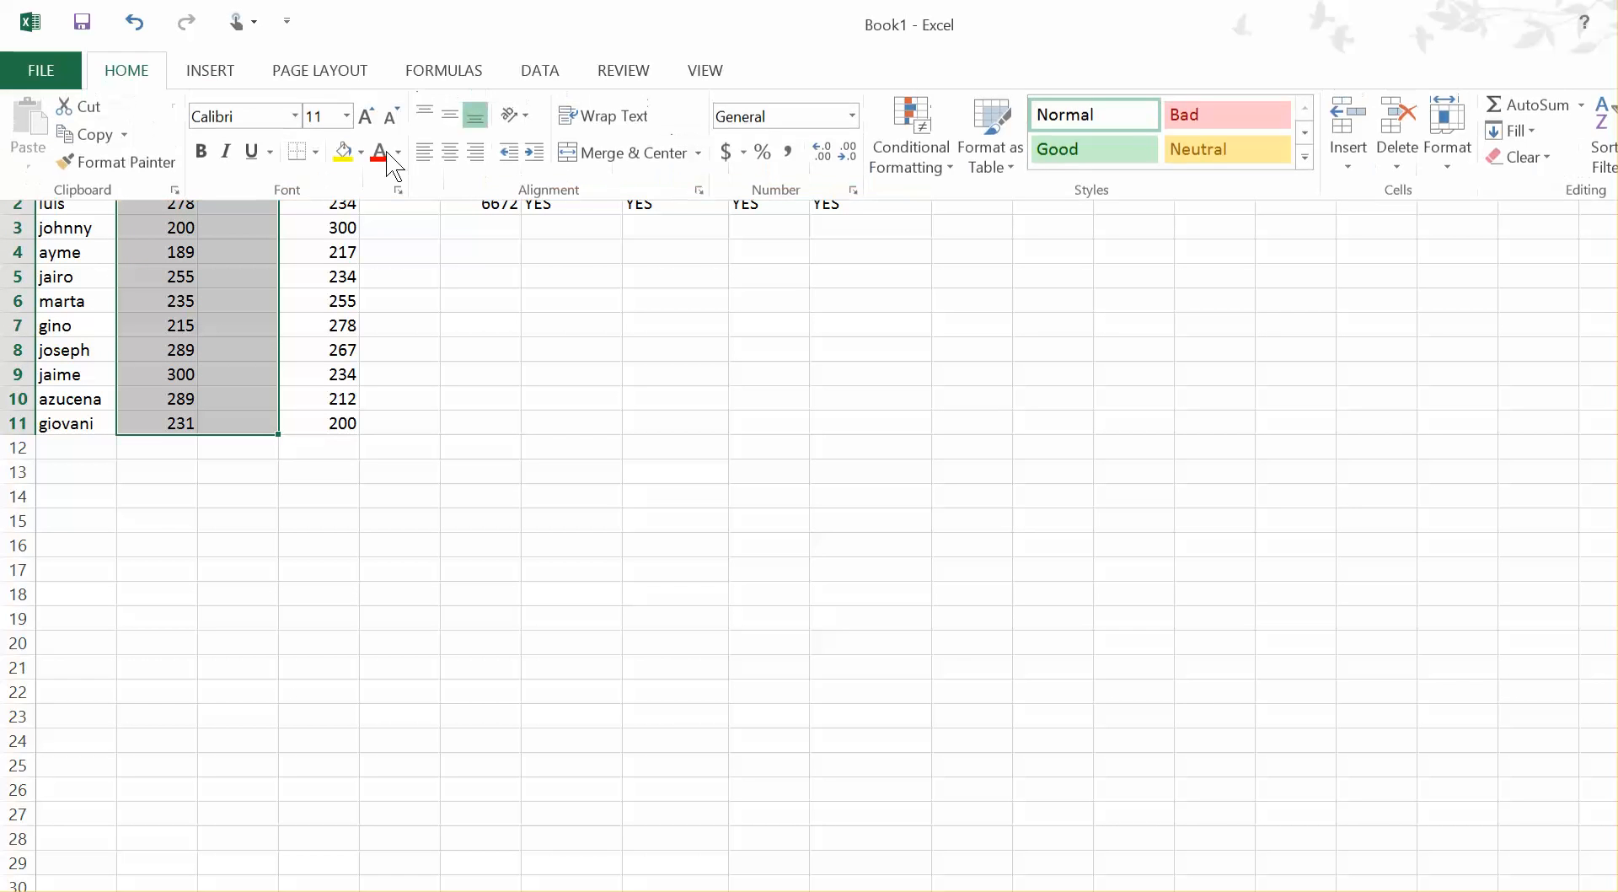
pyautogui.click(316, 152)
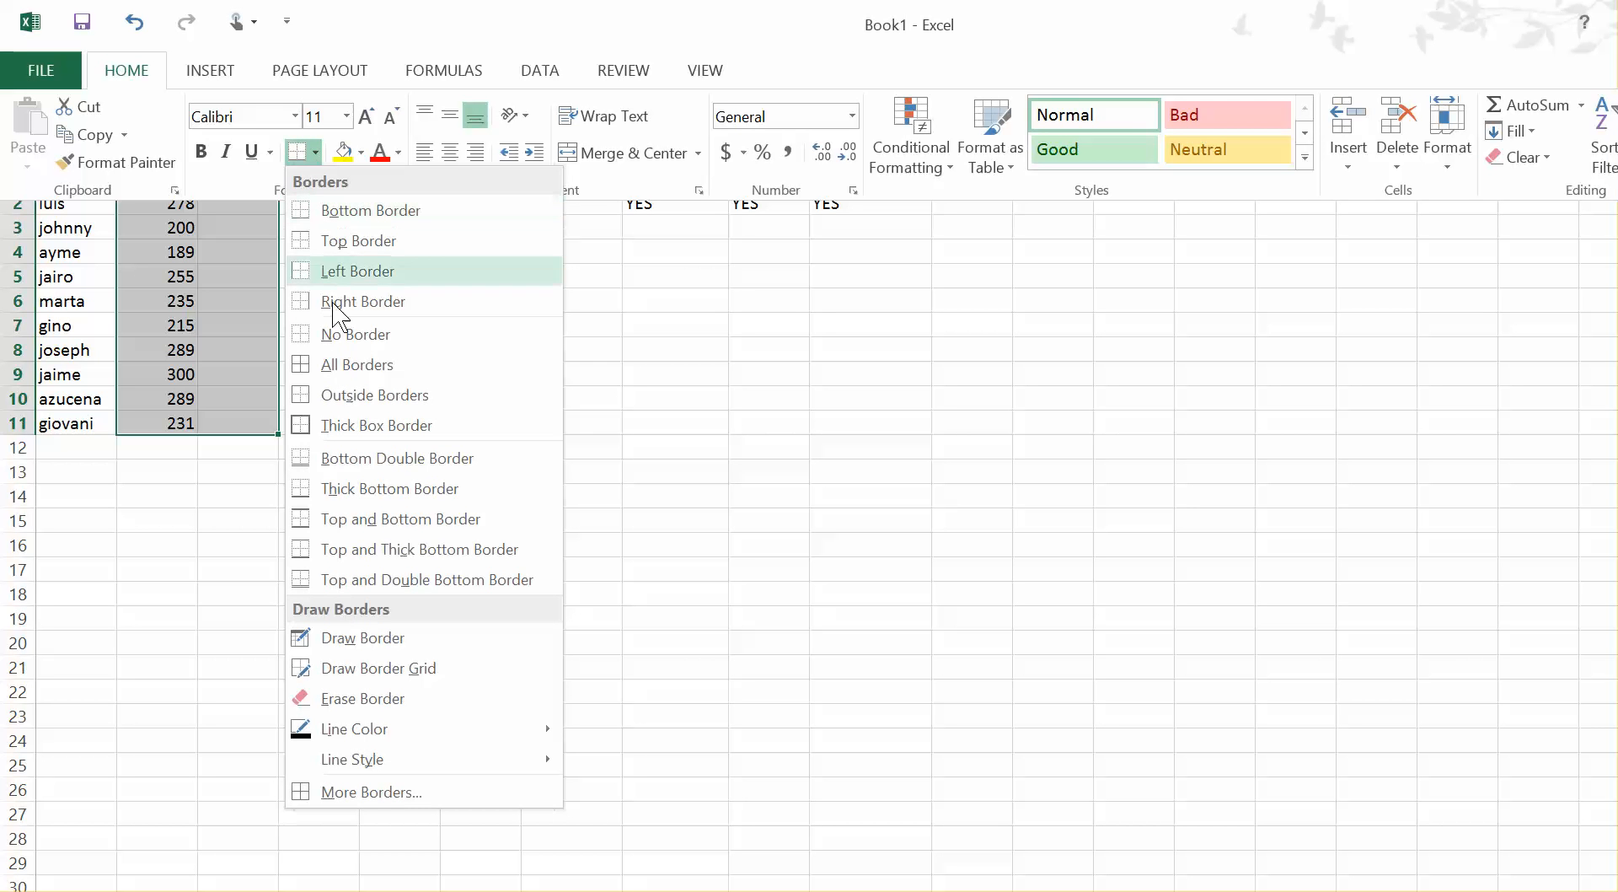
pyautogui.click(364, 425)
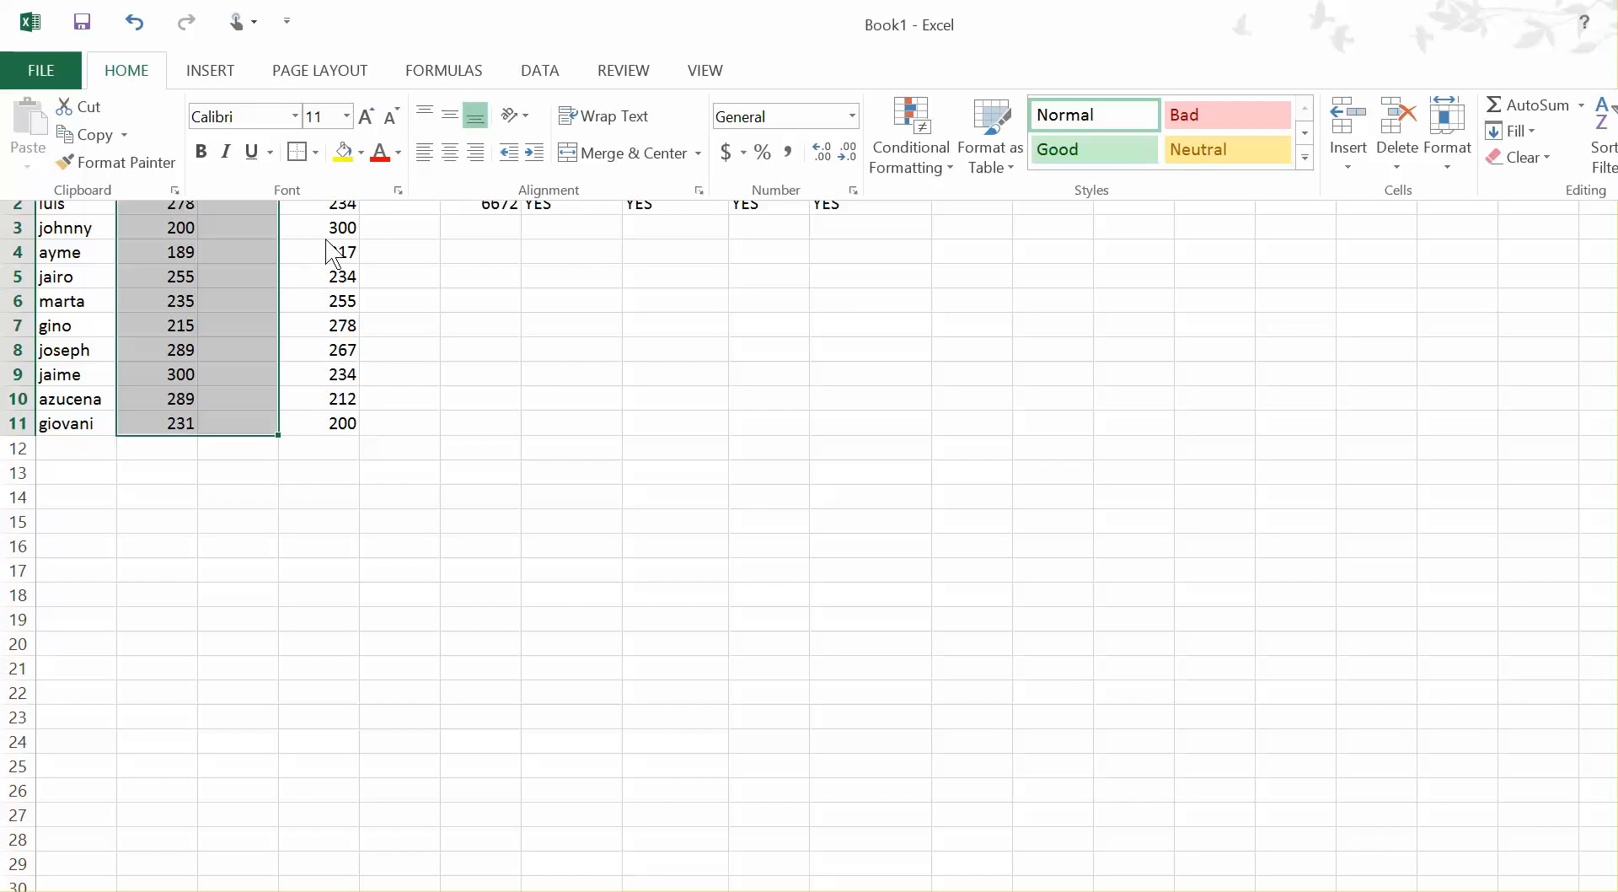
# - Apply a Thick Box Border around the CFT and CLASS columns, range D1:E11
pyautogui.click(546, 426)
pyautogui.click(546, 426)
pyautogui.moveTo(337, 180)
pyautogui.mouseDown()
pyautogui.moveTo(423, 303)
pyautogui.moveTo(362, 426)
pyautogui.mouseUp()
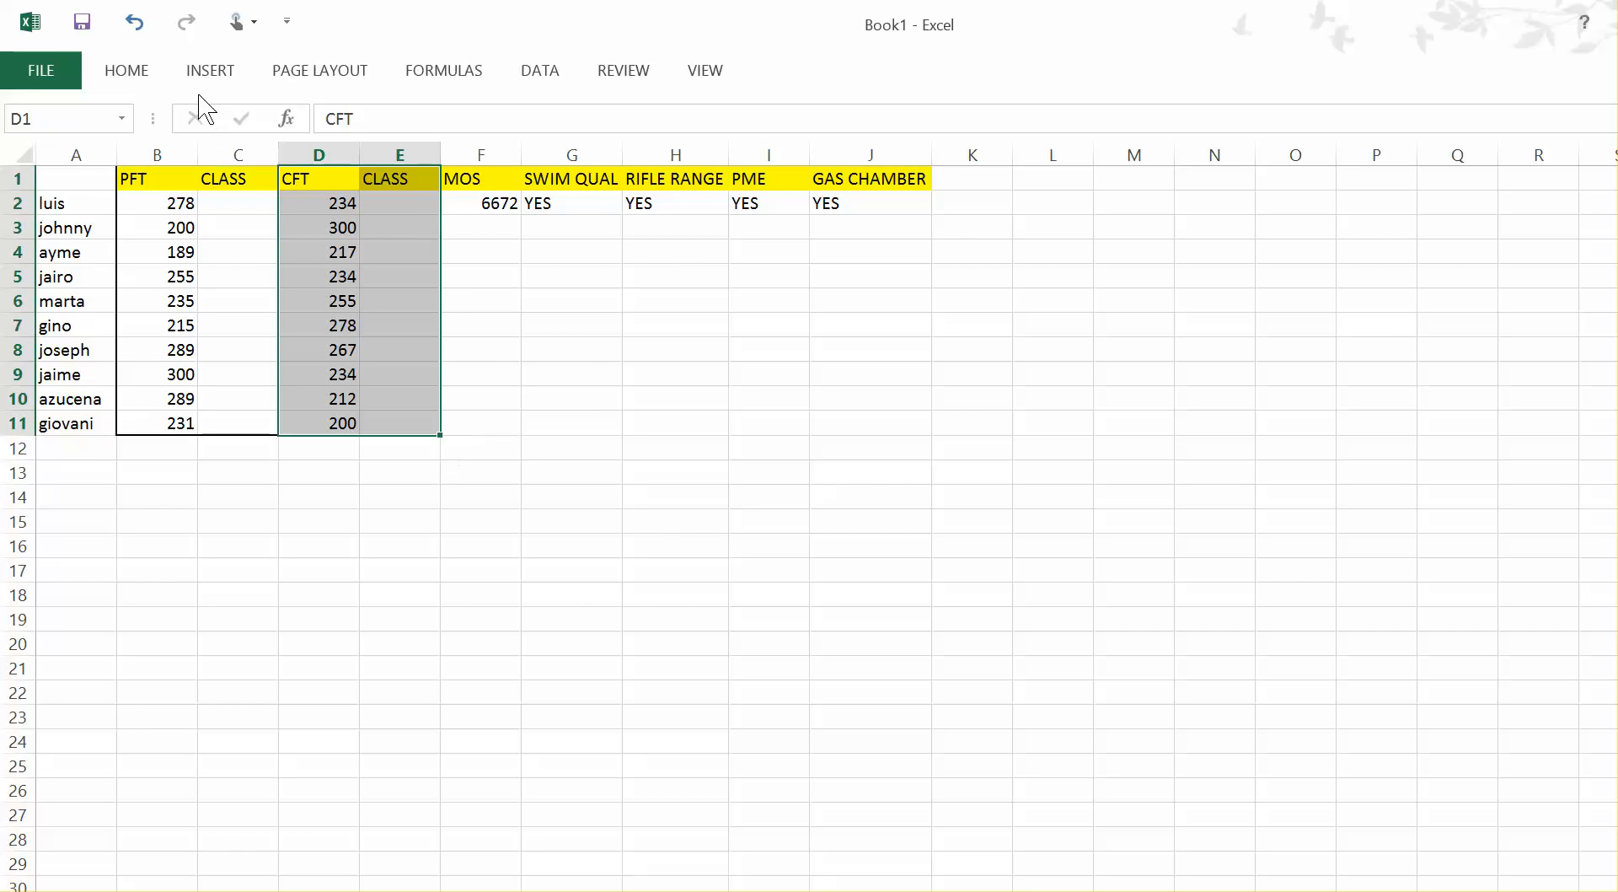
pyautogui.click(128, 73)
pyautogui.click(300, 144)
pyautogui.click(670, 361)
# - Apply All Borders to the MOS through GAS CHAMBER columns, range F1:J11
pyautogui.moveTo(491, 186); pyautogui.dragTo(908, 368)
pyautogui.moveTo(898, 413); pyautogui.dragTo(899, 413)
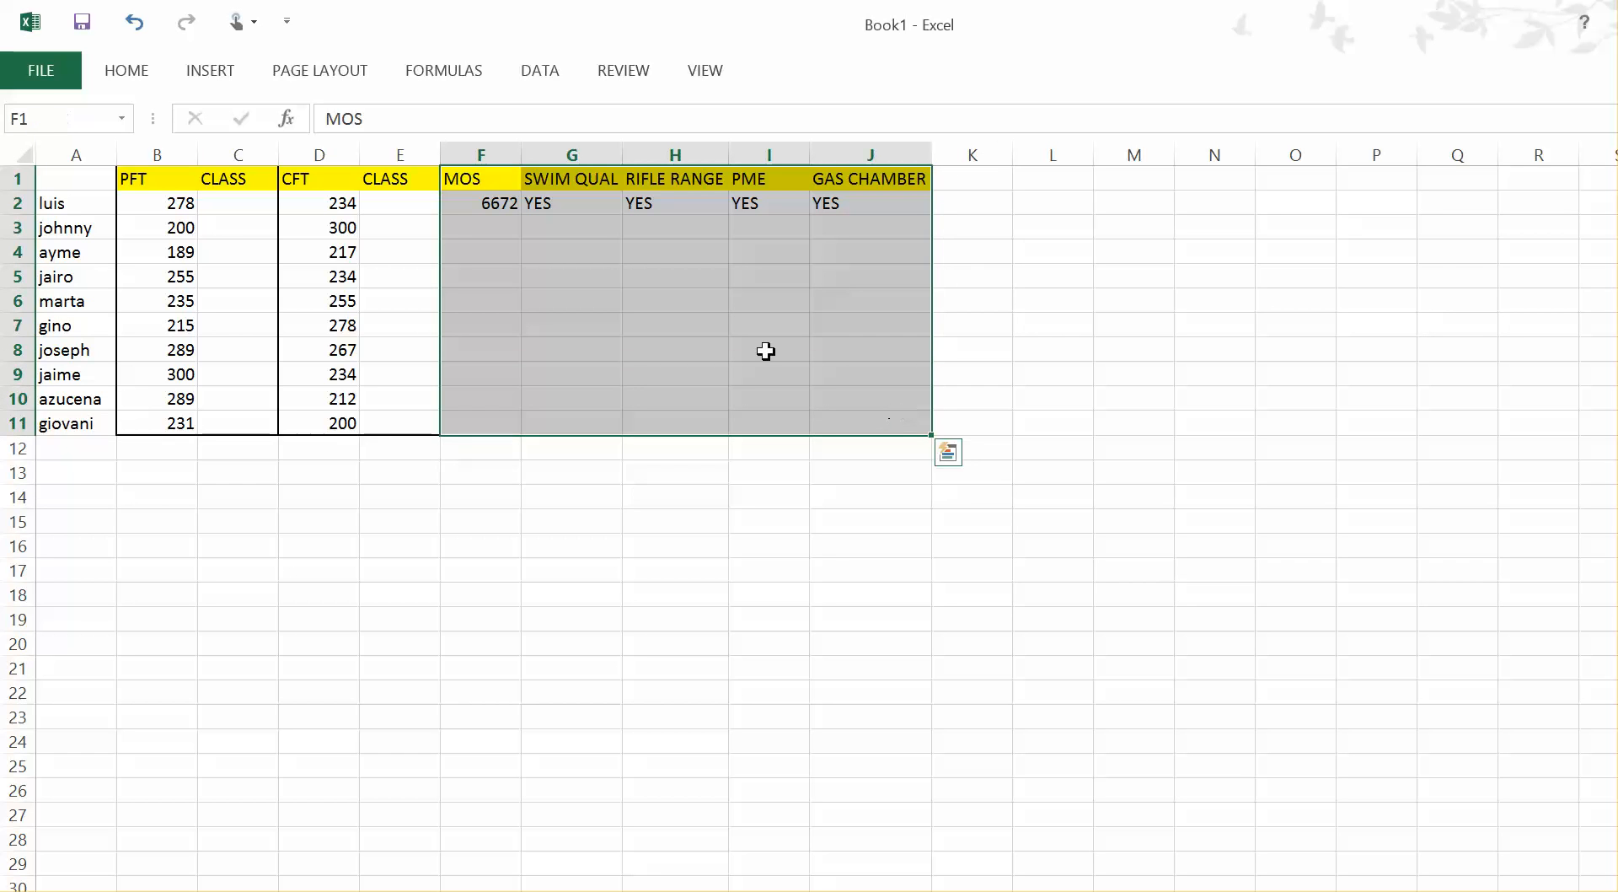
pyautogui.click(125, 74)
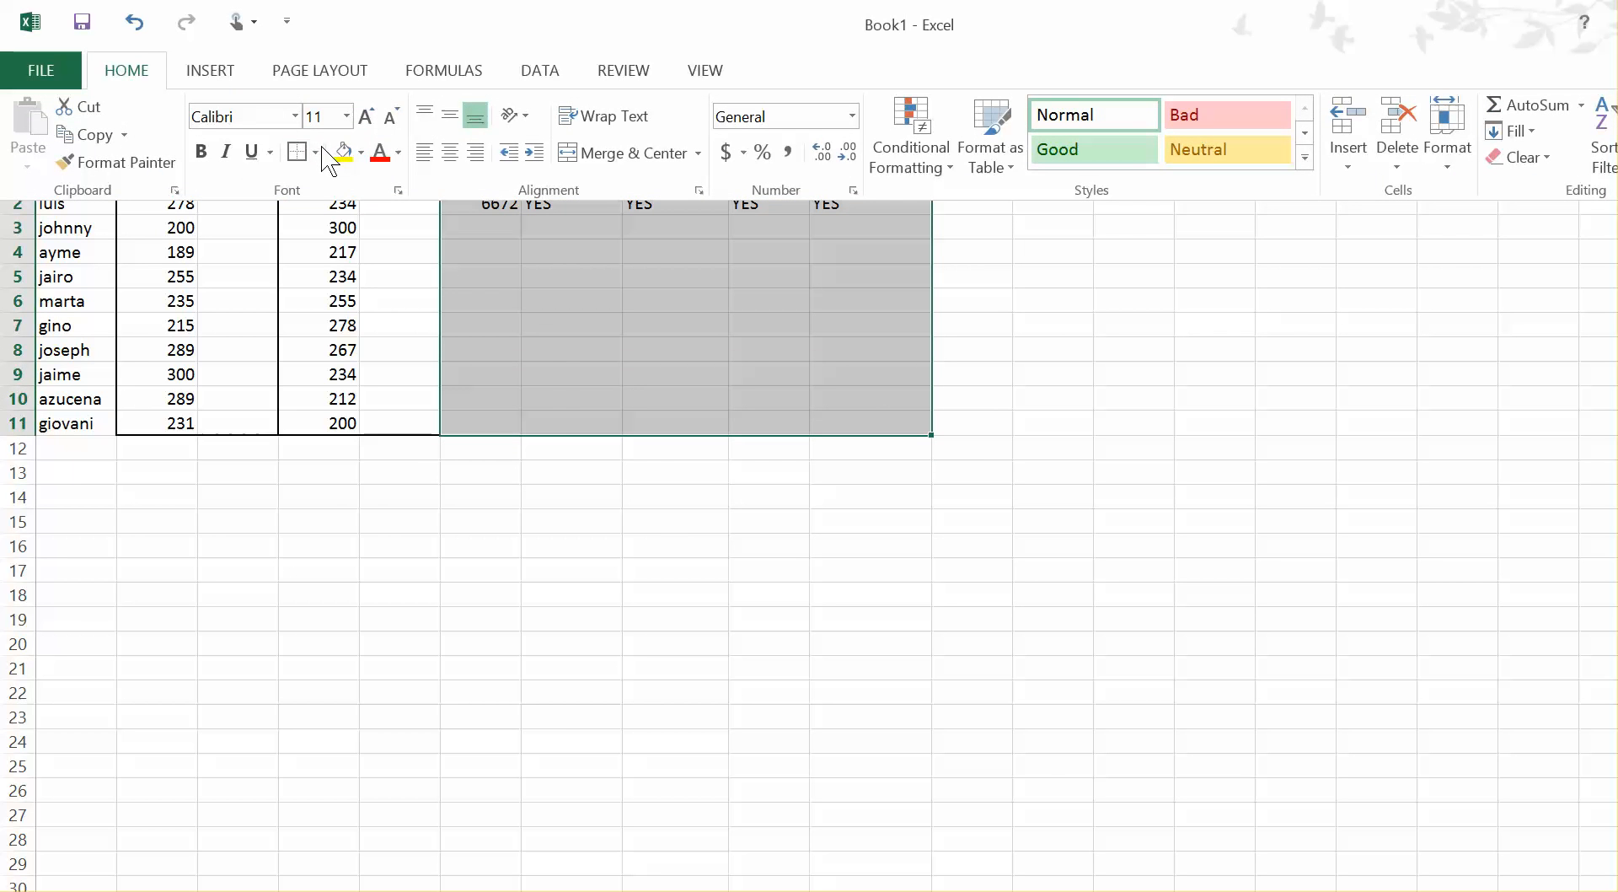
pyautogui.click(315, 153)
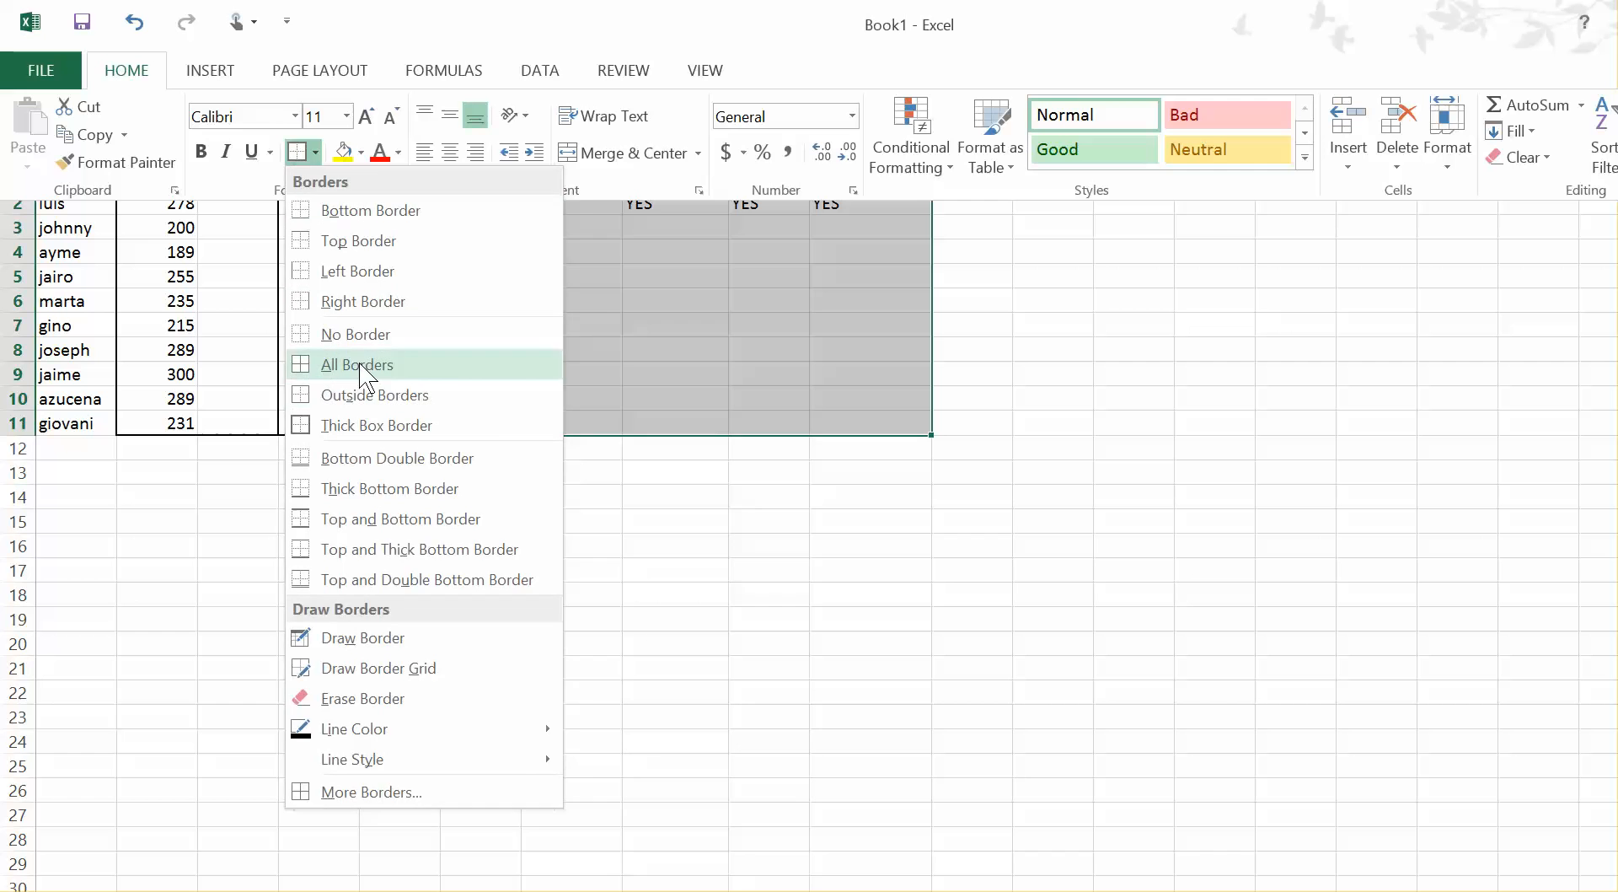
pyautogui.click(334, 365)
pyautogui.click(628, 617)
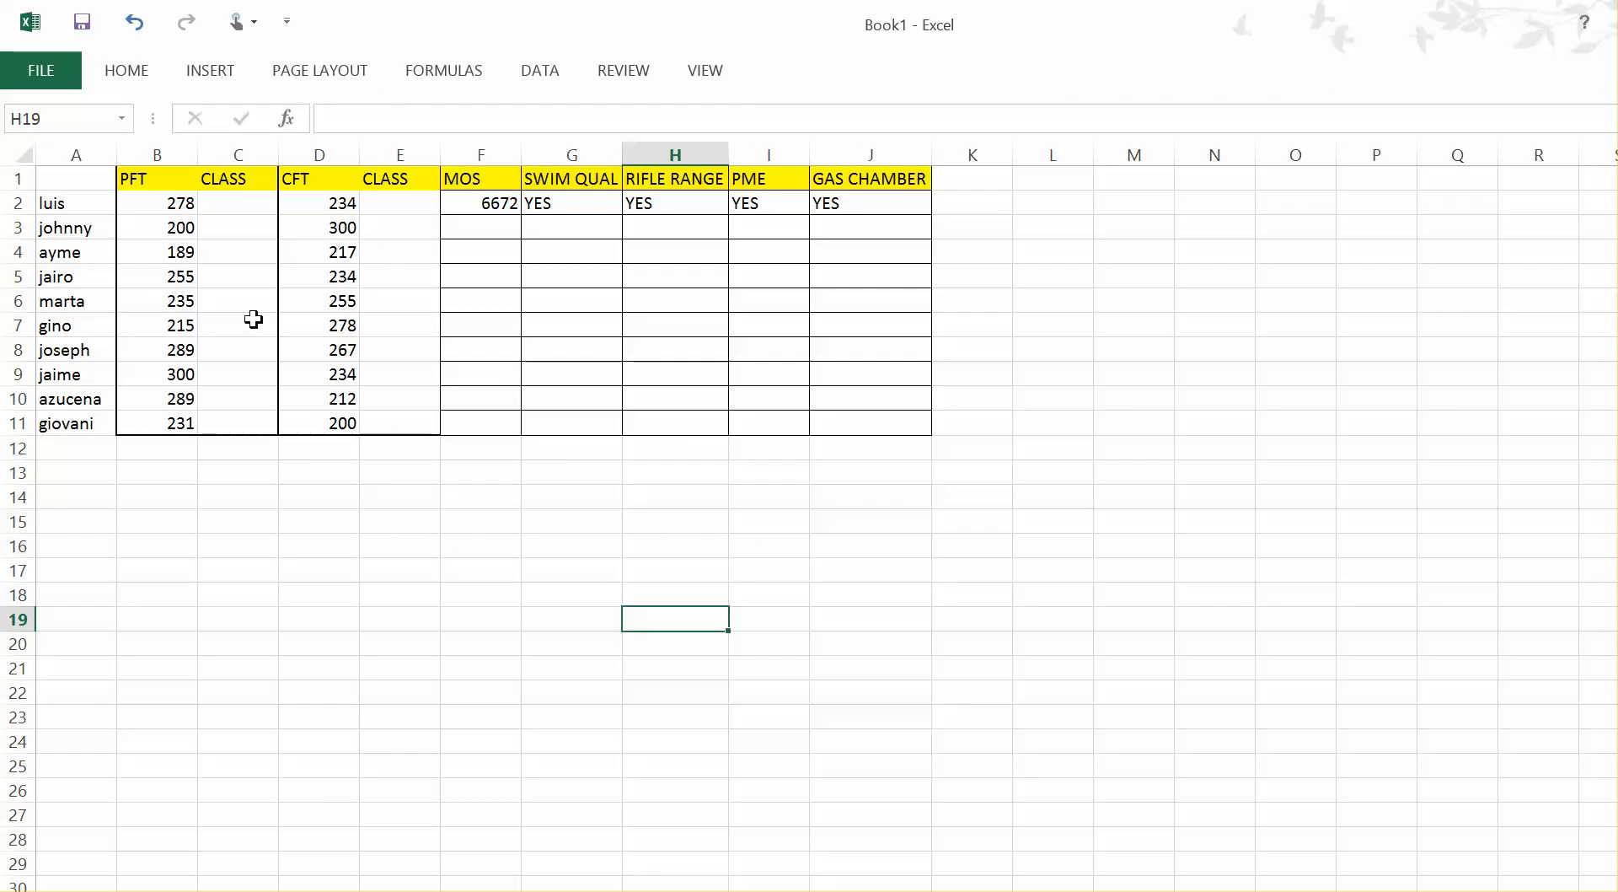
pyautogui.moveTo(154, 191); pyautogui.dragTo(403, 185)
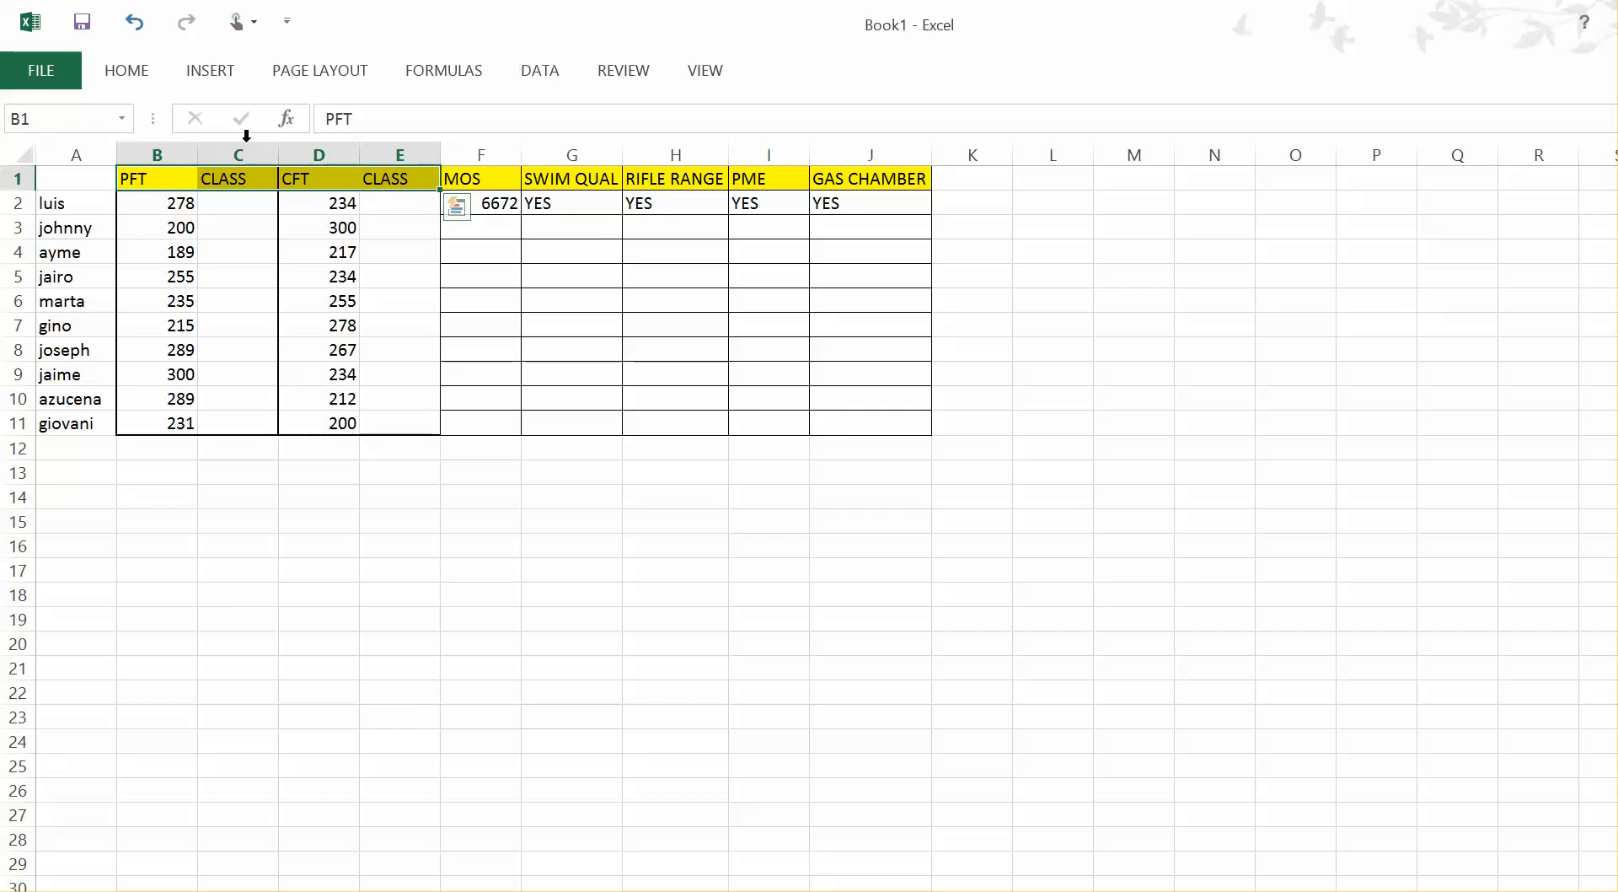
pyautogui.click(126, 71)
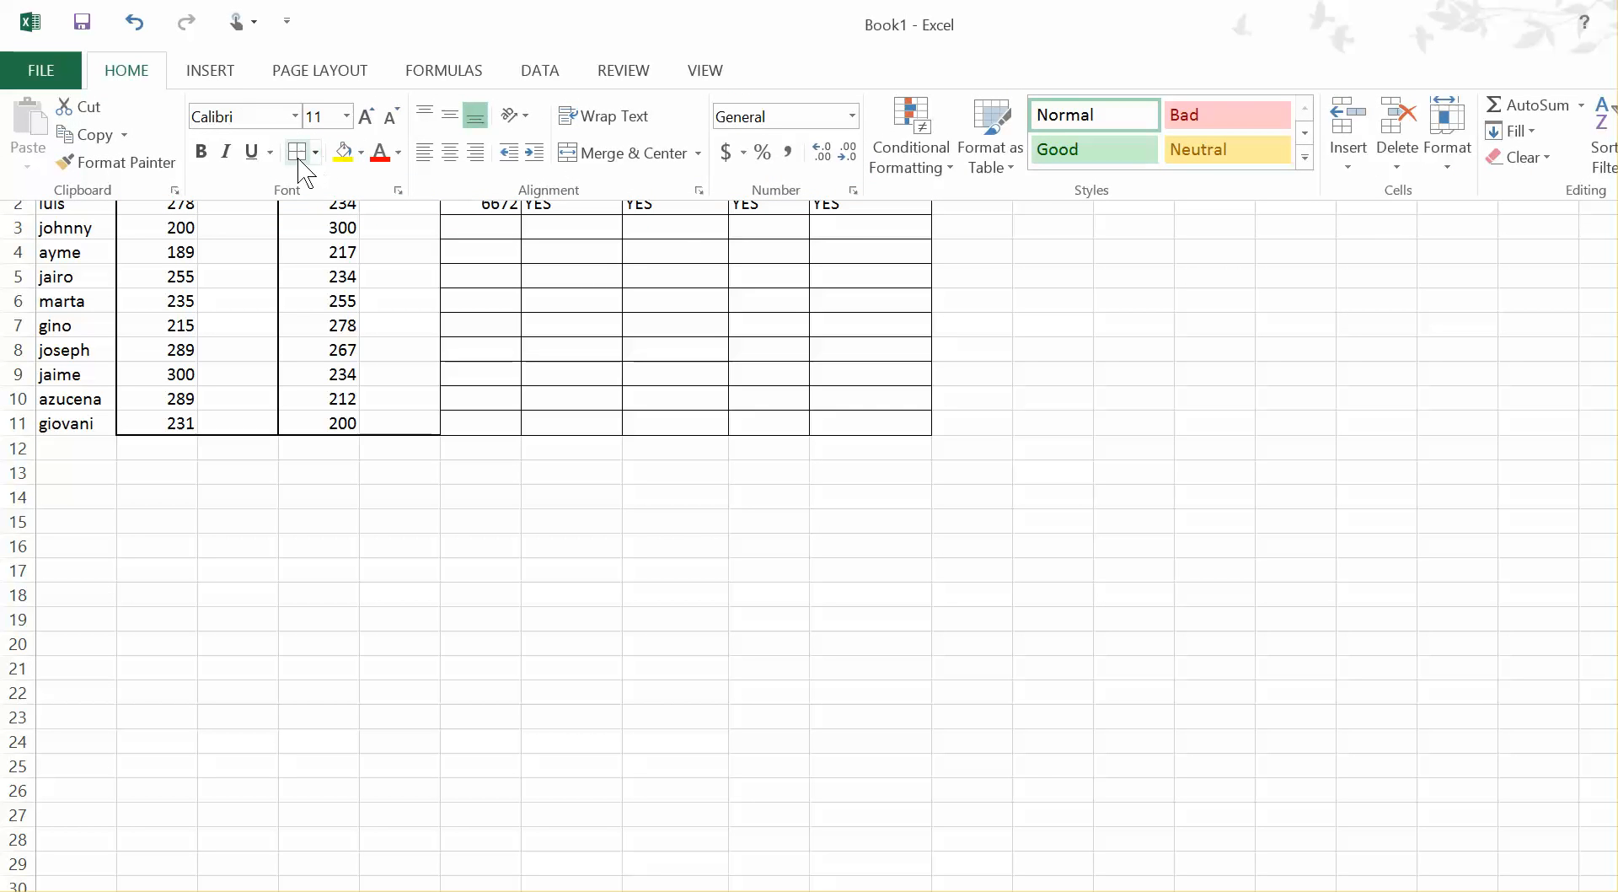
pyautogui.click(447, 371)
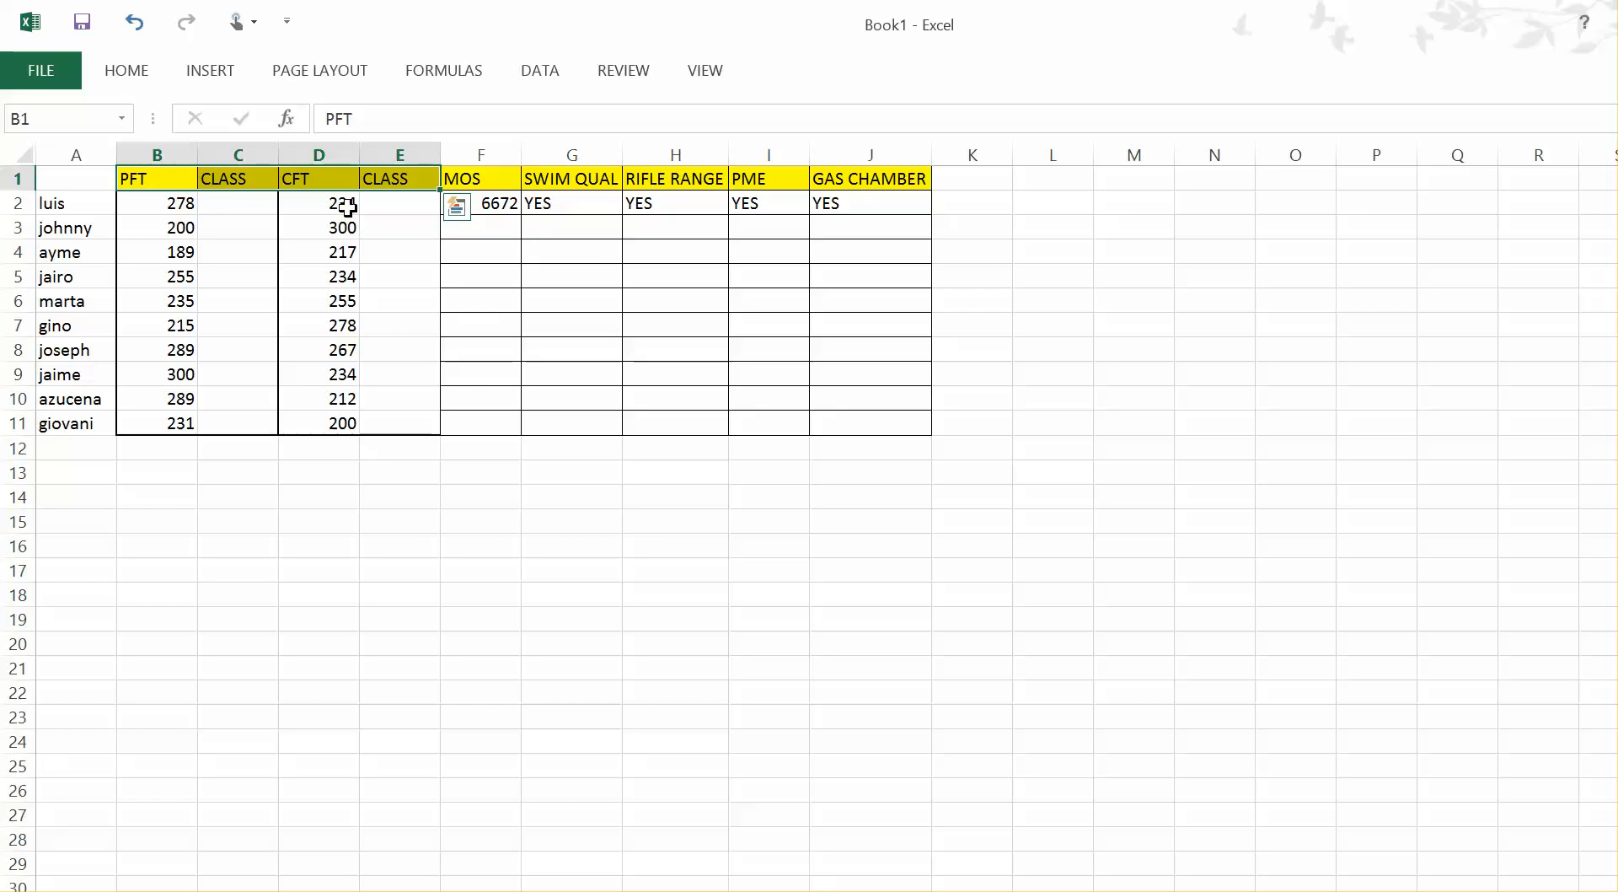
# - Apply a Thick Box Border around the CFT column alone, range D1:D11
pyautogui.moveTo(327, 179); pyautogui.dragTo(333, 424)
pyautogui.click(114, 76)
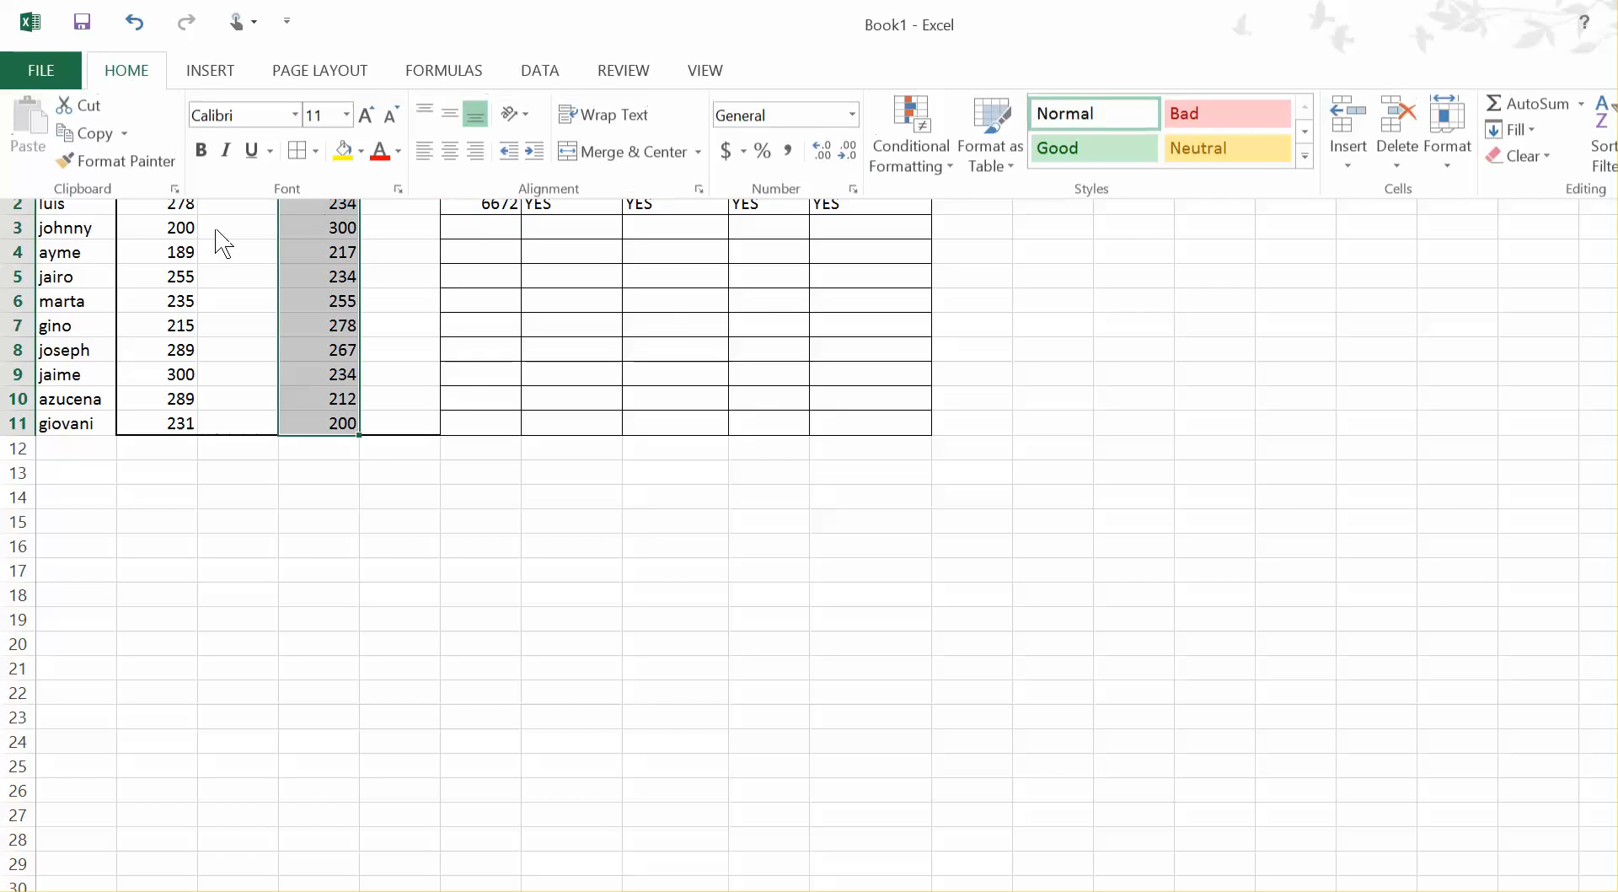
pyautogui.click(315, 152)
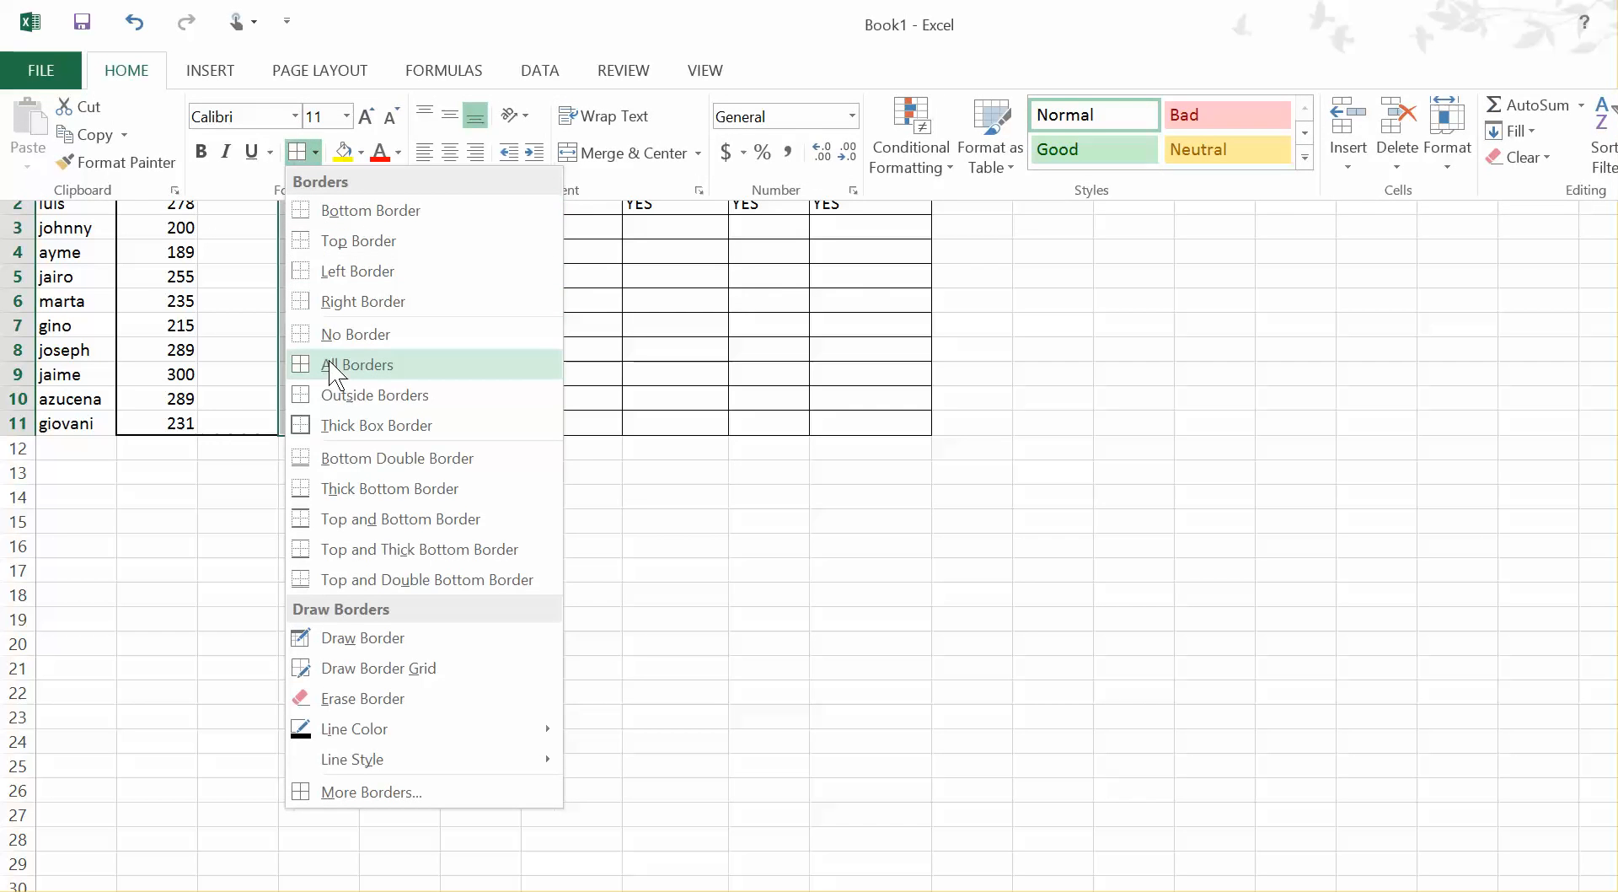
pyautogui.click(337, 425)
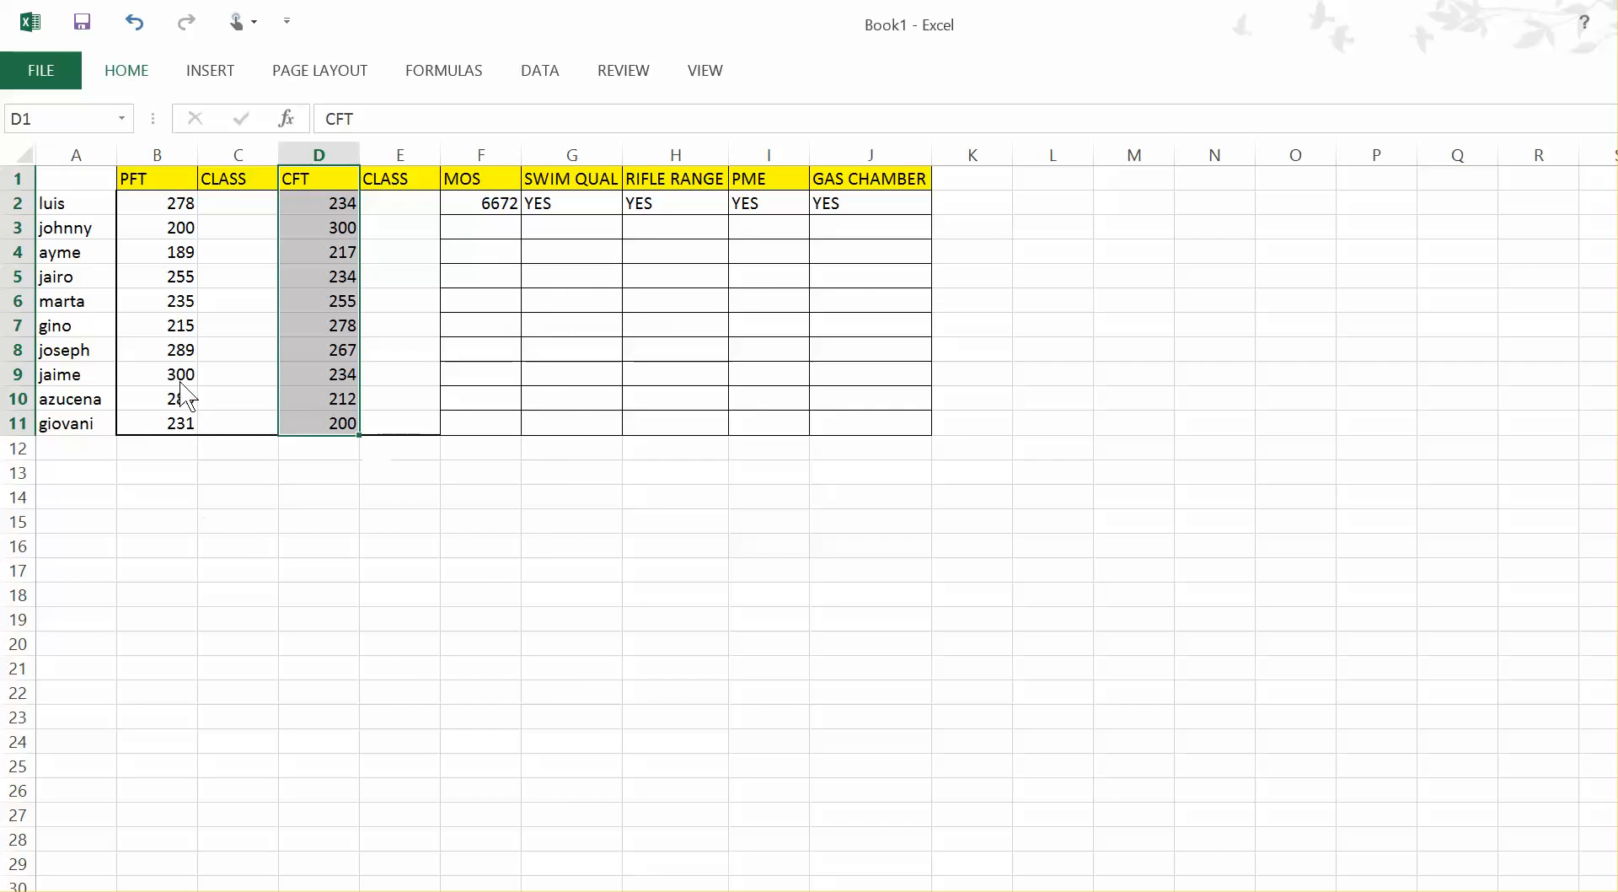
# - Apply a Thick Box Border around the PFT column alone, range B1:B11
pyautogui.moveTo(176, 423); pyautogui.dragTo(160, 173)
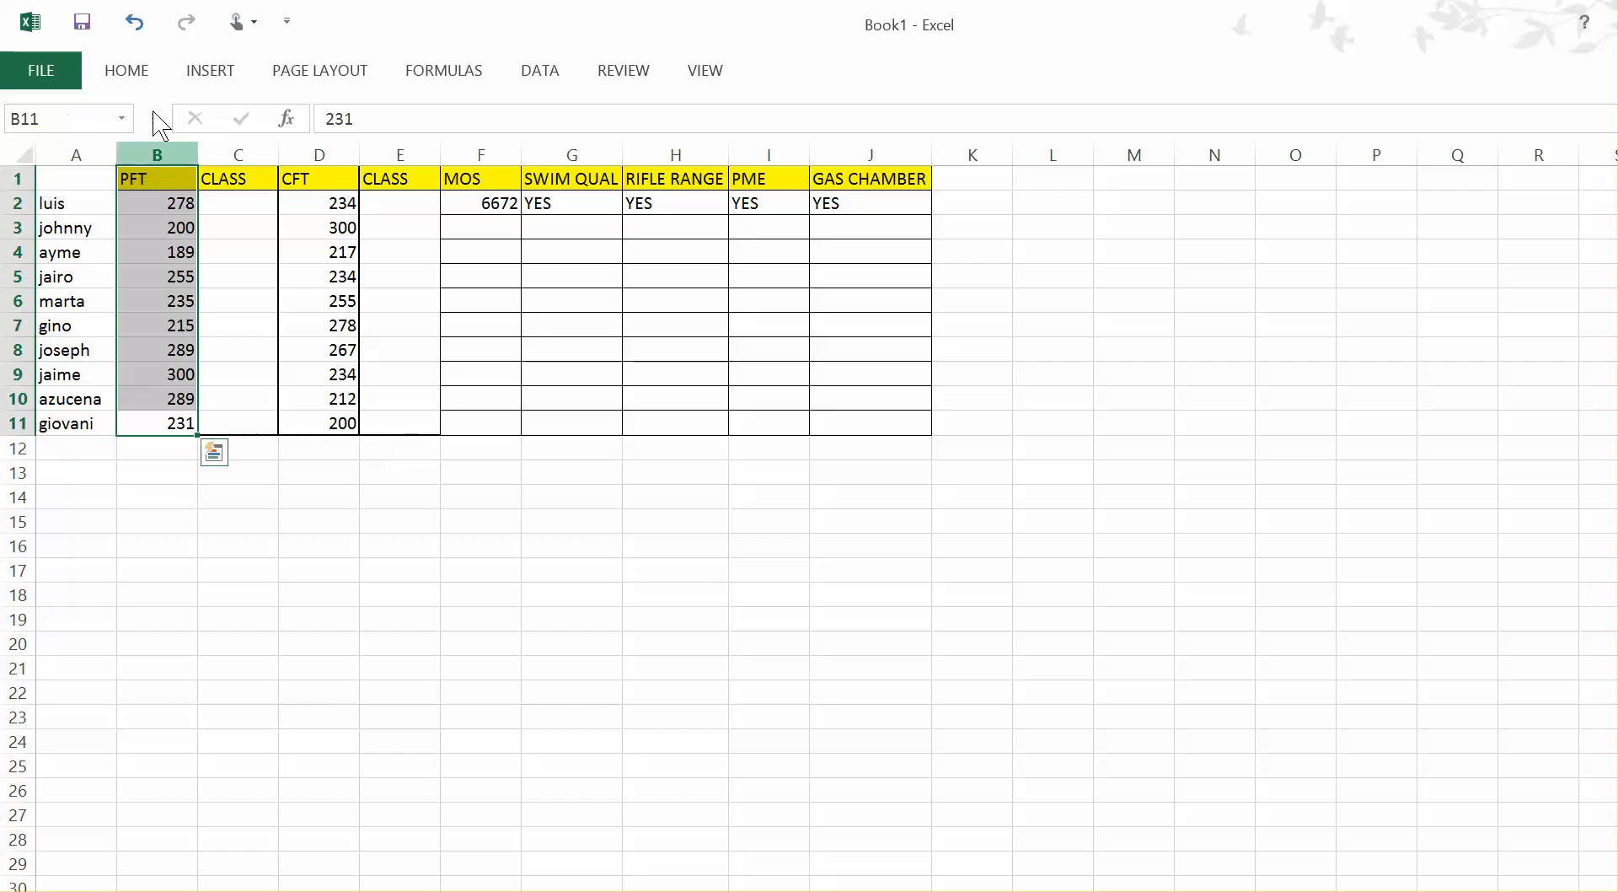
pyautogui.click(133, 74)
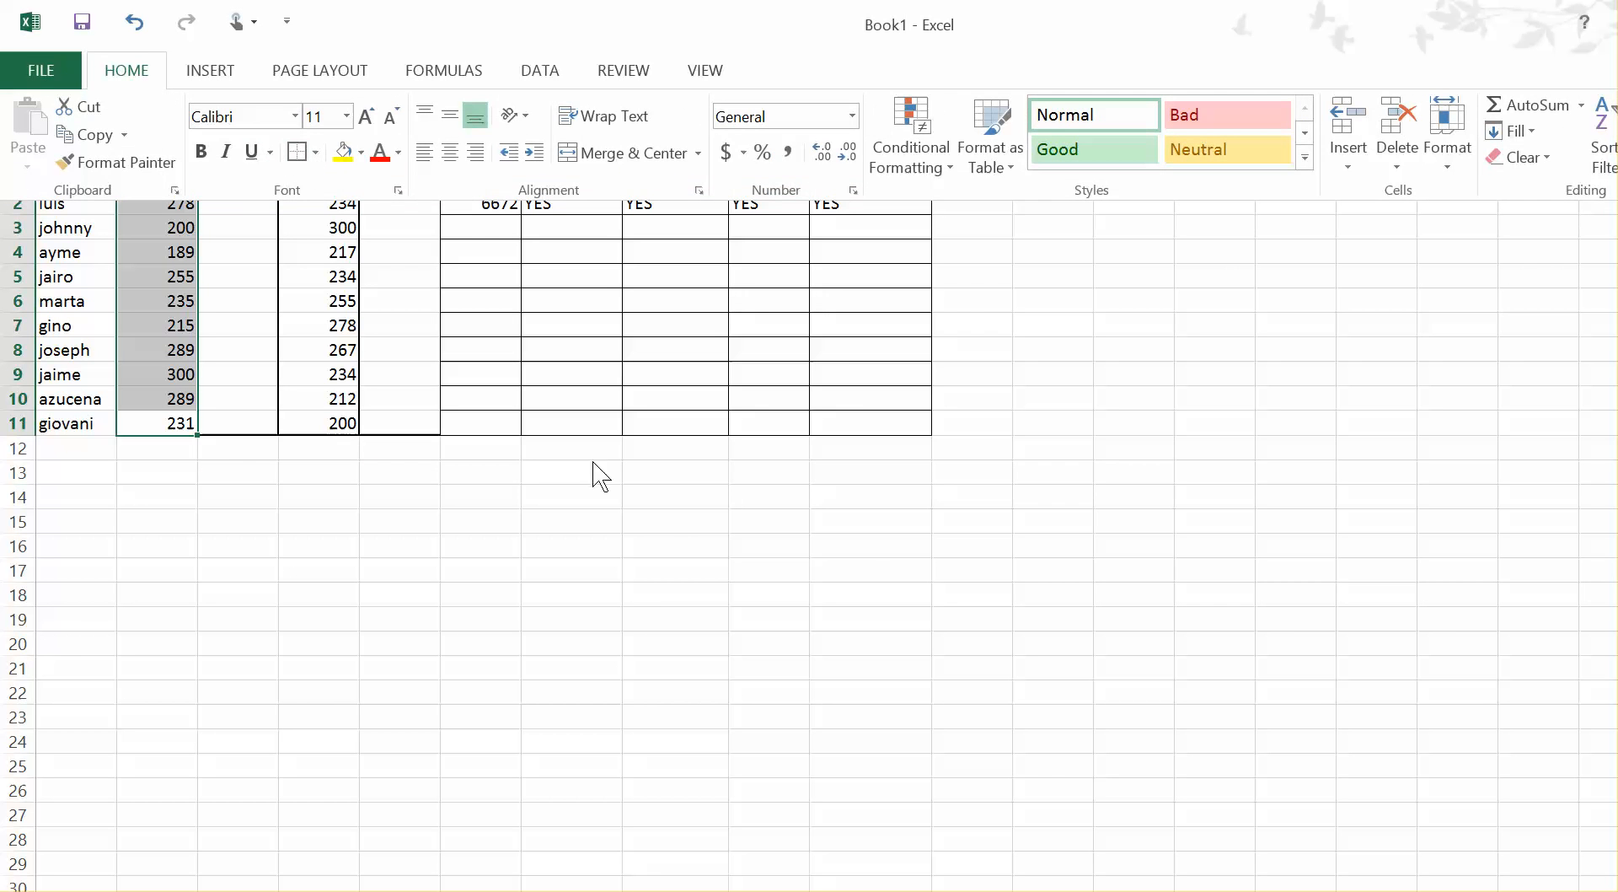
pyautogui.click(629, 596)
pyautogui.click(772, 618)
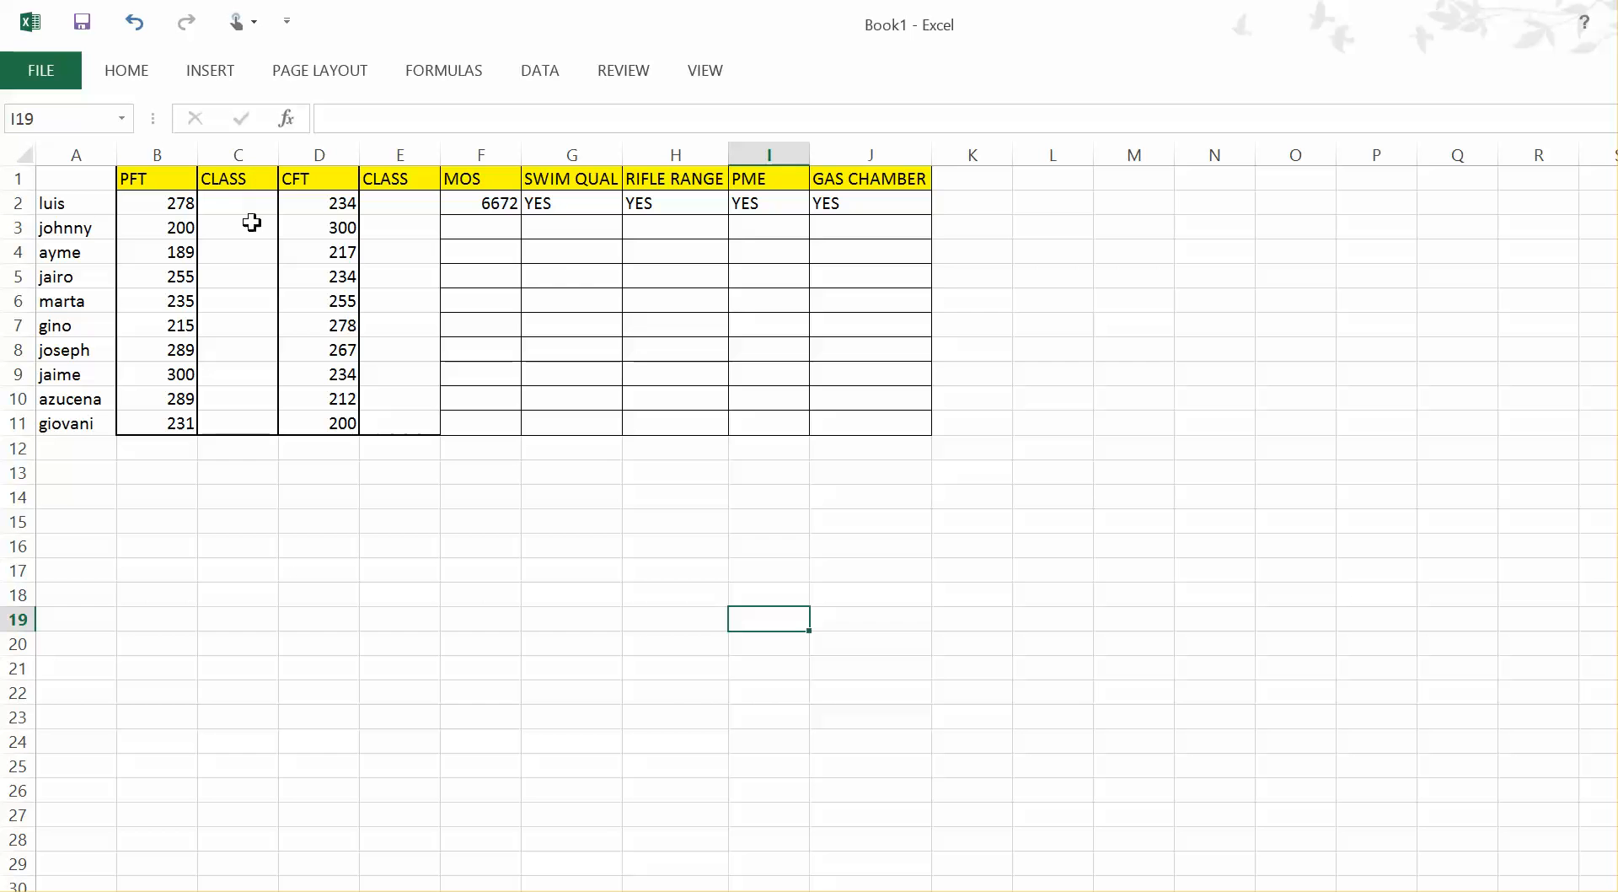
# - Enter the PFT classes 1, 2, 2, 1 and 1 in cells C2 to C6
pyautogui.click(247, 206)
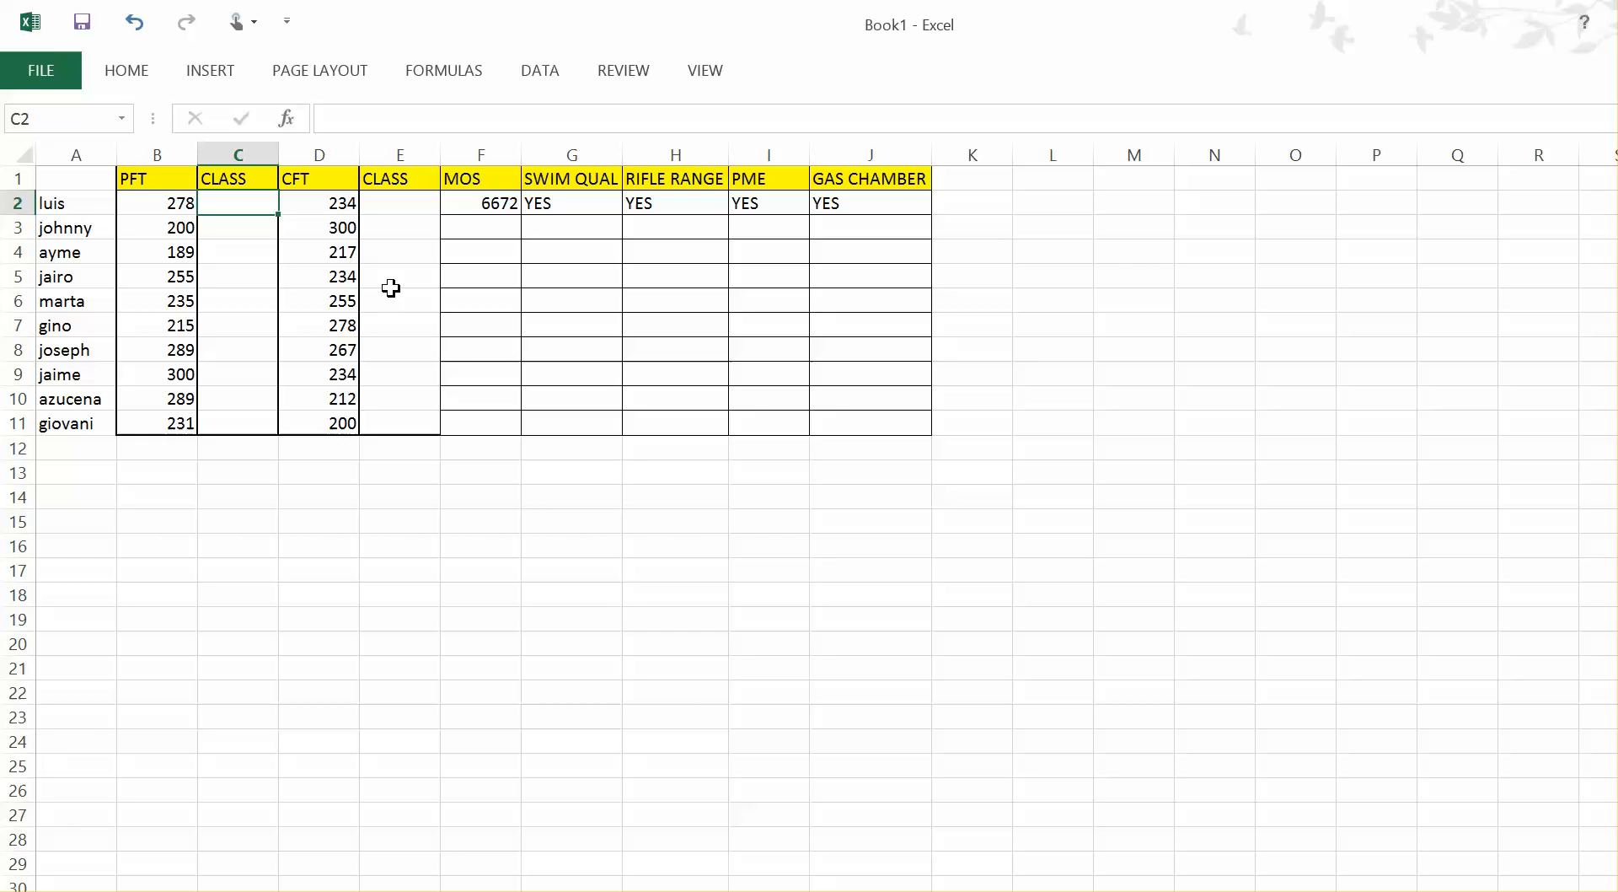
pyautogui.press('Return')
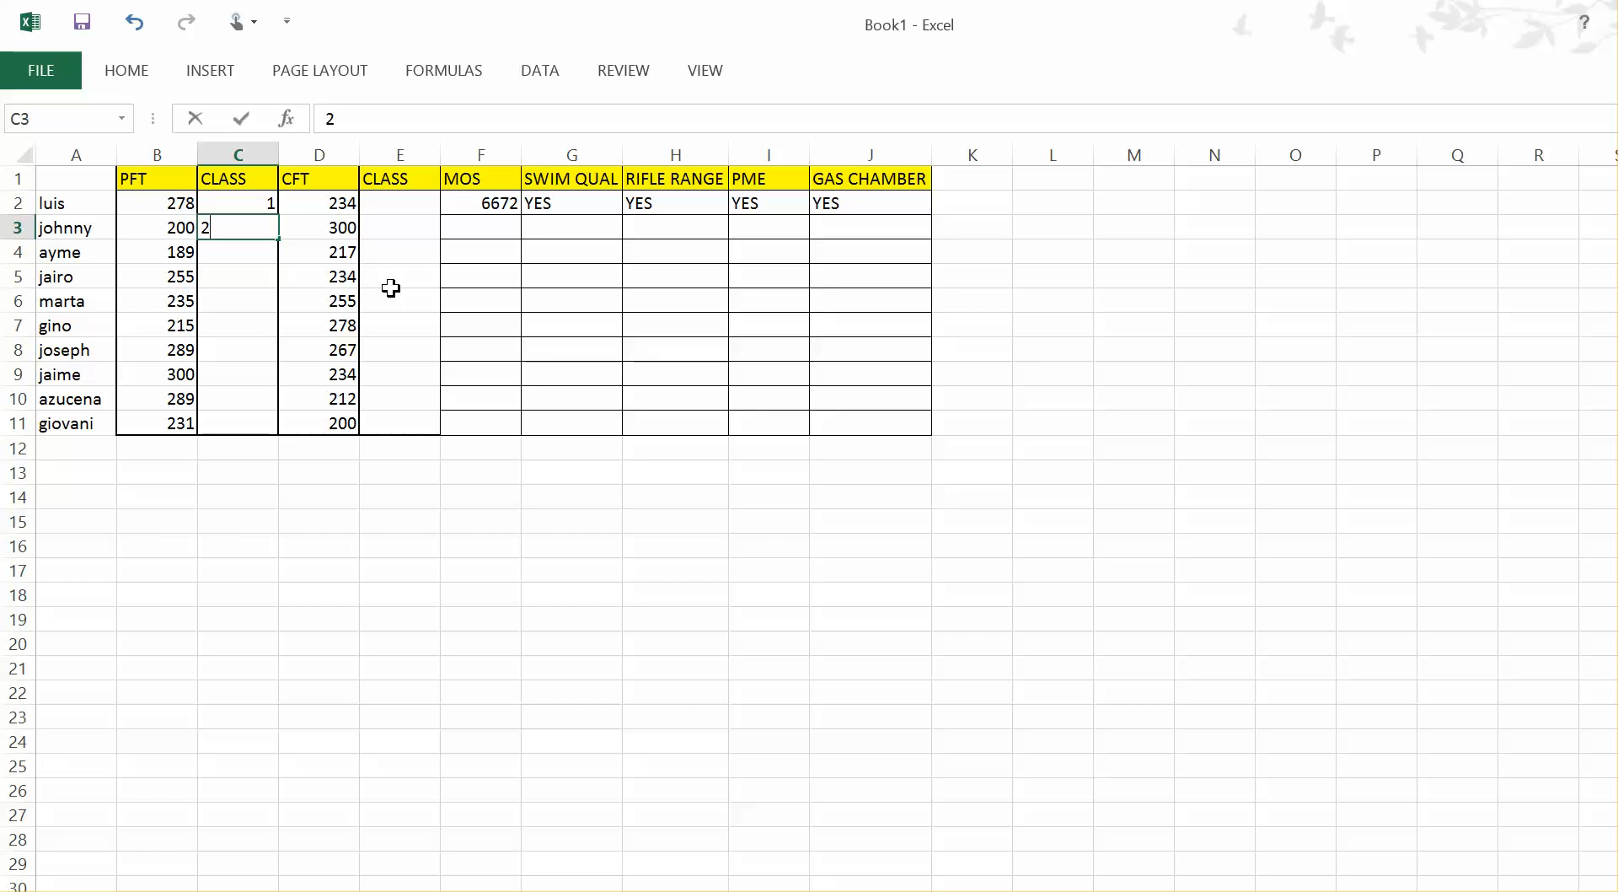
pyautogui.press('Return')
pyautogui.write('2')
pyautogui.press('Return')
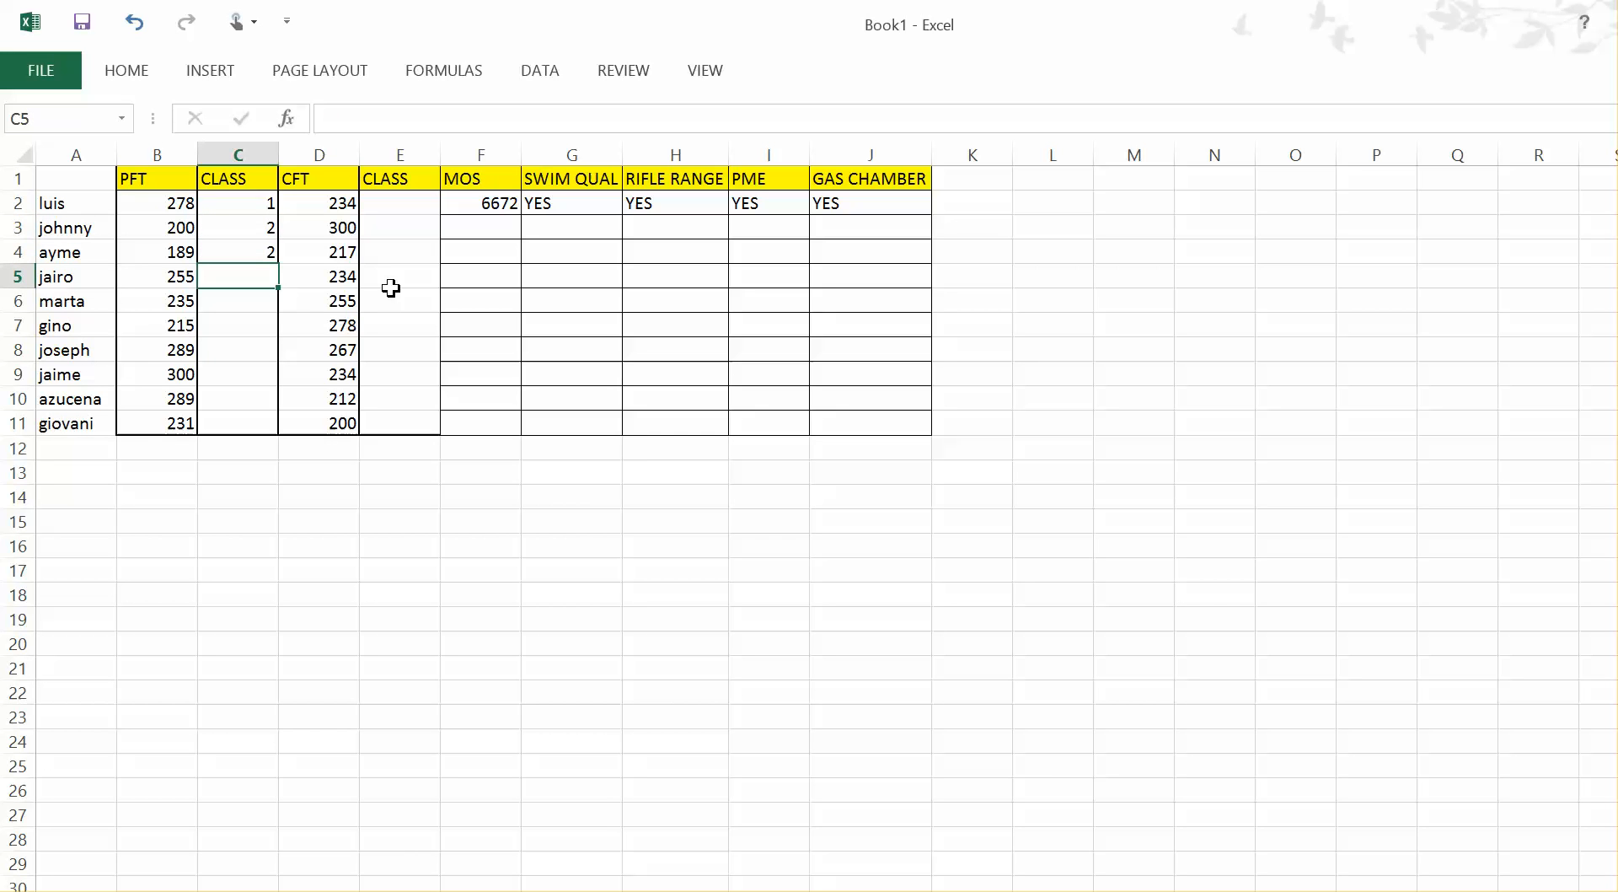
pyautogui.press('Return')
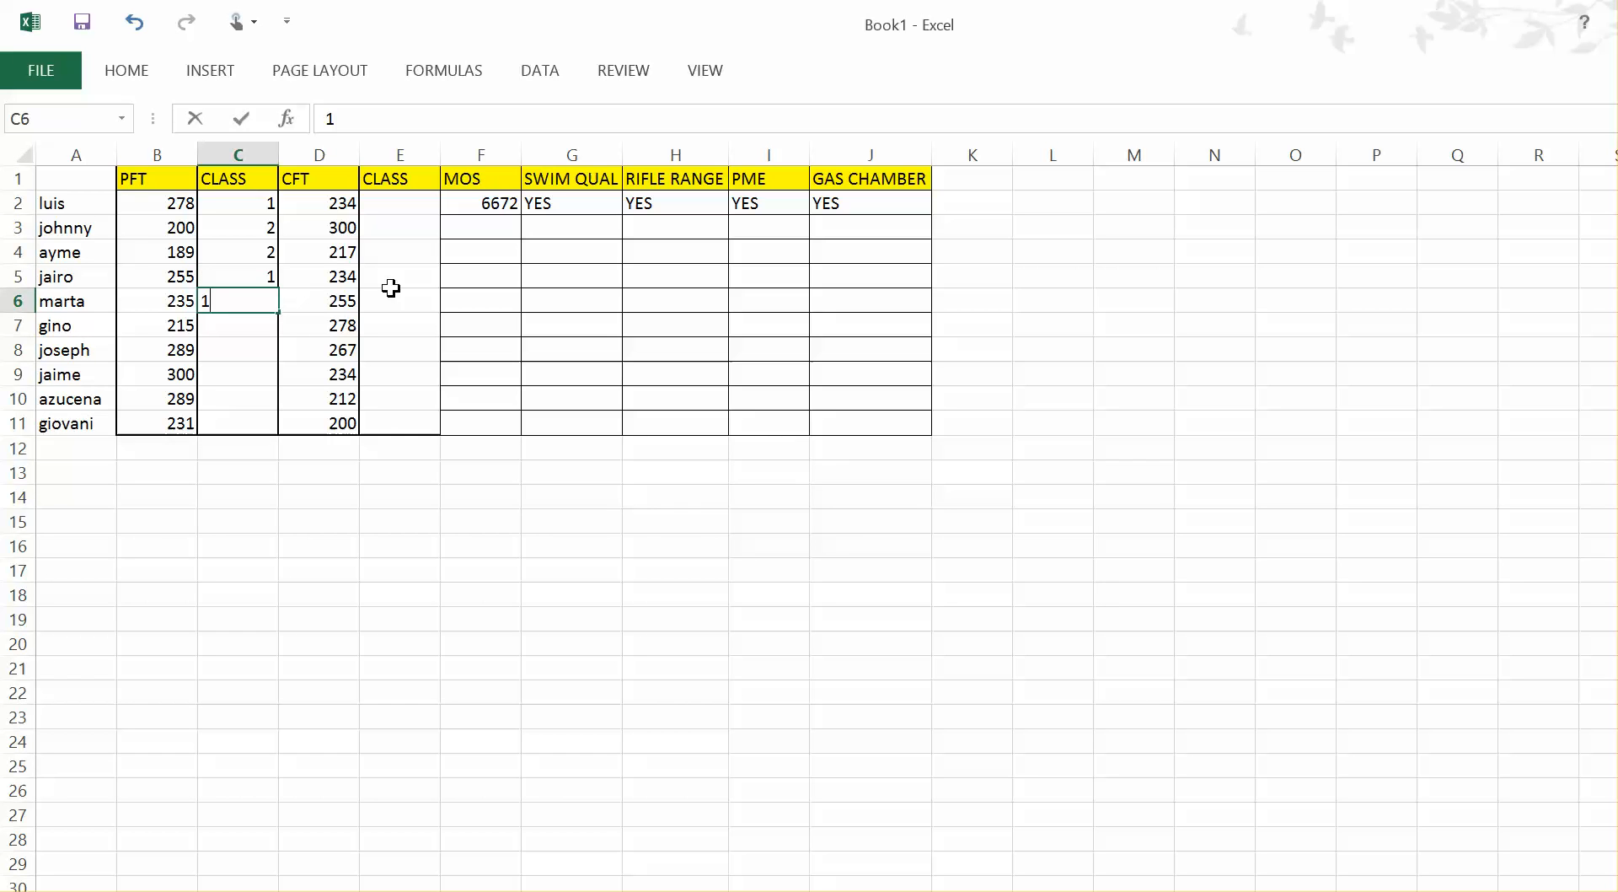
pyautogui.write('1')
pyautogui.press('Return')
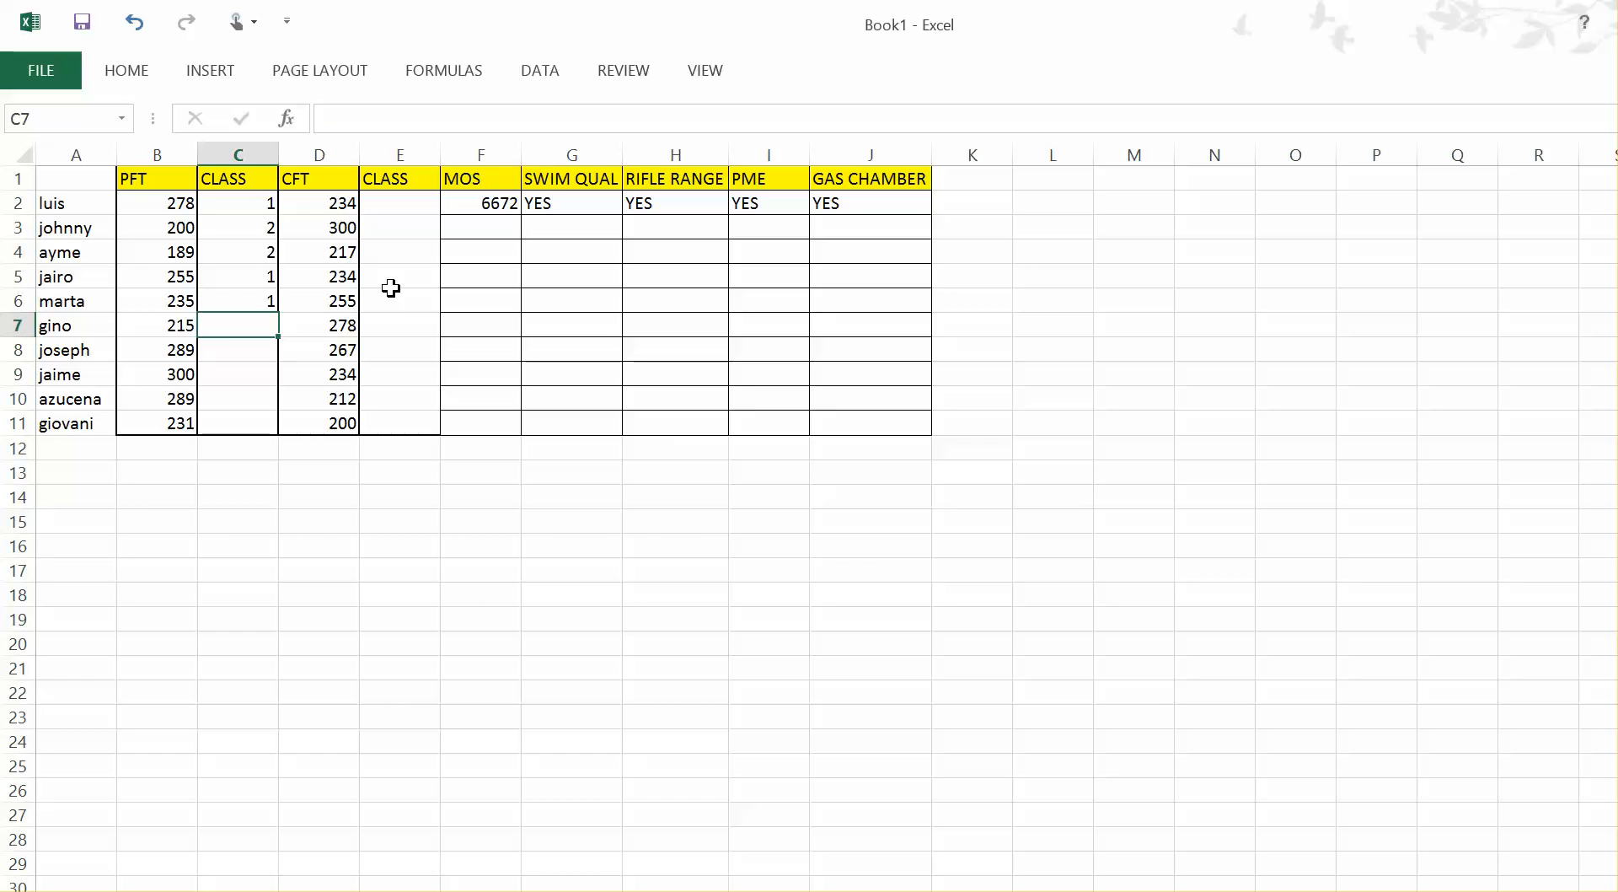
# - Complete the PFT classes in cells C7 to C11 with 2, 1, 1, 1 and 1
pyautogui.write('1')
pyautogui.press('Return')
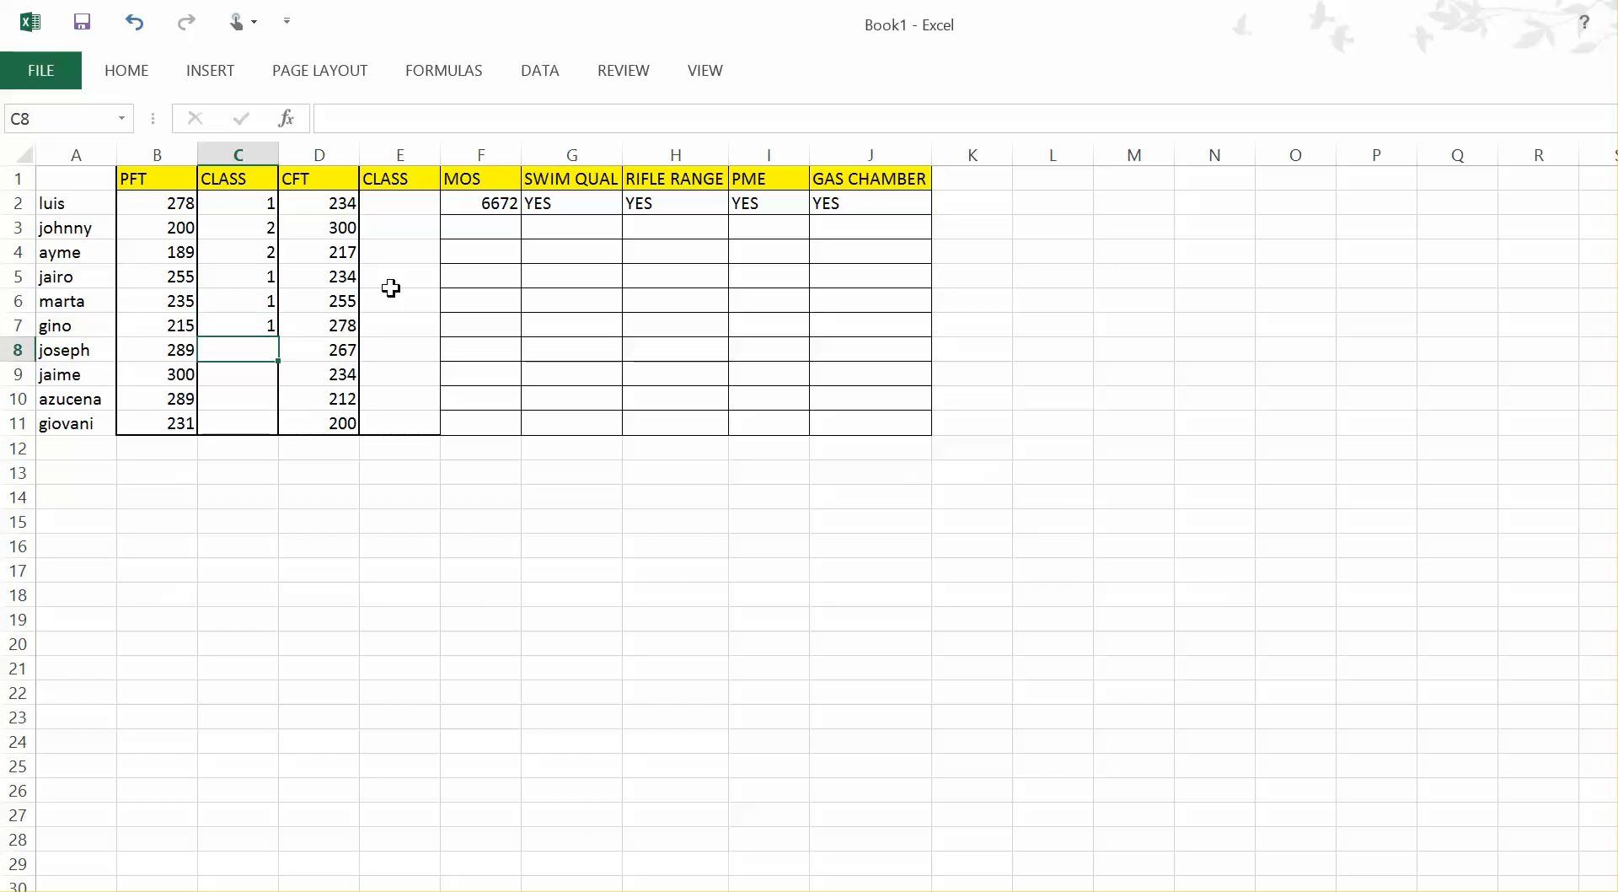
pyautogui.press('Up')
pyautogui.write('2')
pyautogui.press('Return')
pyautogui.write('1')
pyautogui.press('Return')
pyautogui.write('1')
pyautogui.press('Return')
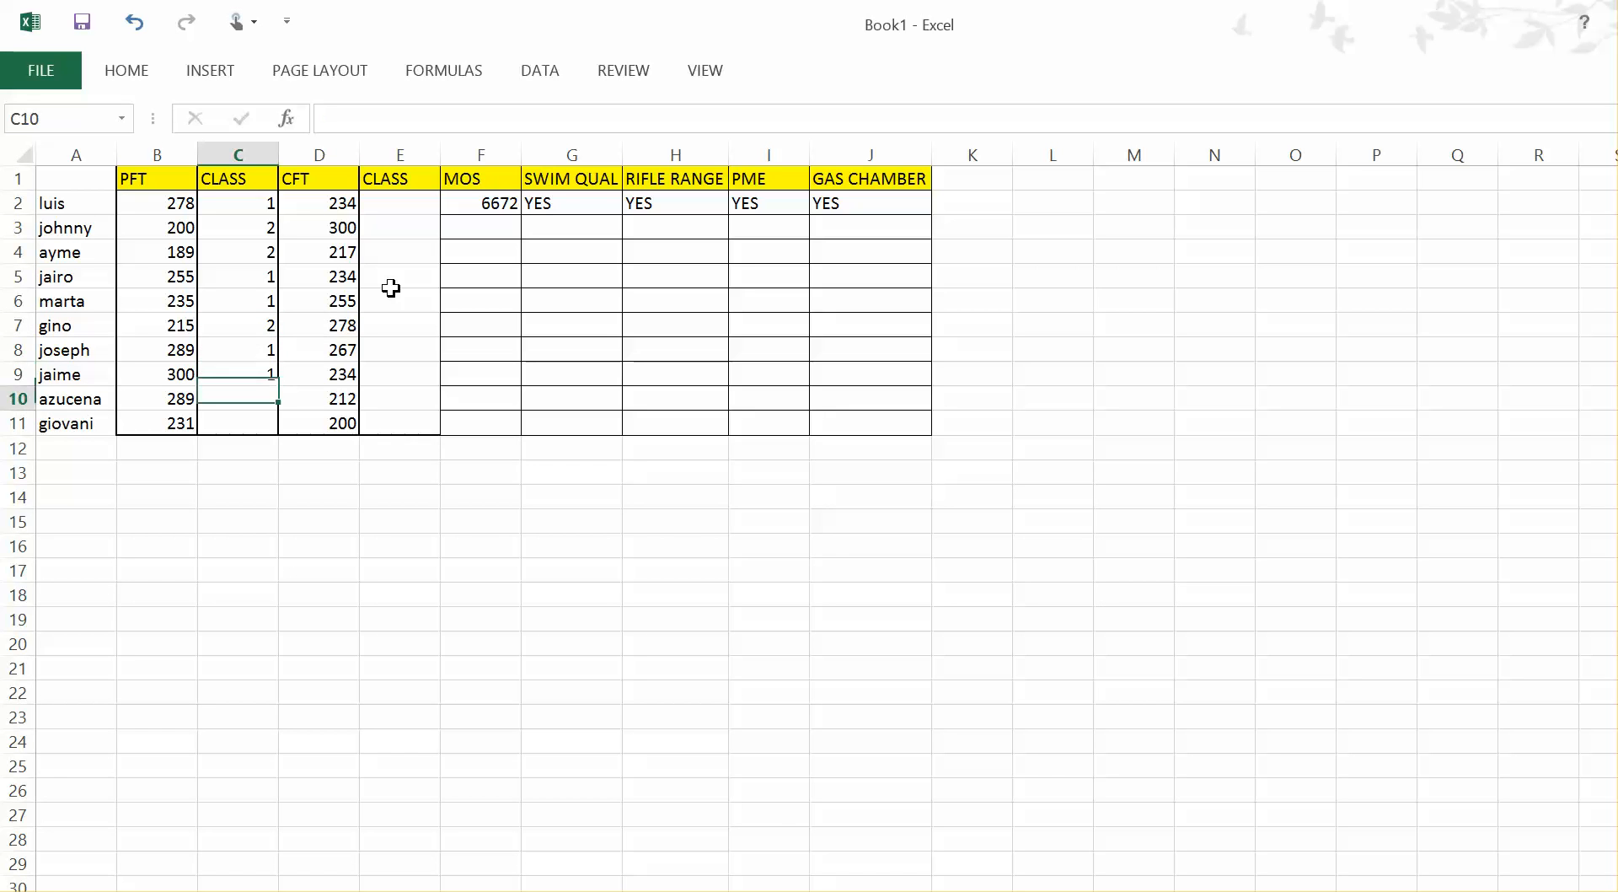
pyautogui.write('1')
pyautogui.press('Return')
pyautogui.write('1')
# - Enter the CFT classes 1, 1 and 2 in cells E2 to E4
pyautogui.press('Right')
pyautogui.press('Right')
pyautogui.press('Up')
pyautogui.press('Up')
pyautogui.press('Up')
pyautogui.press('Up')
pyautogui.press('Up')
pyautogui.press('Up')
pyautogui.press('Up')
pyautogui.press('Up')
pyautogui.press('Up')
pyautogui.press('Up')
pyautogui.press('Down')
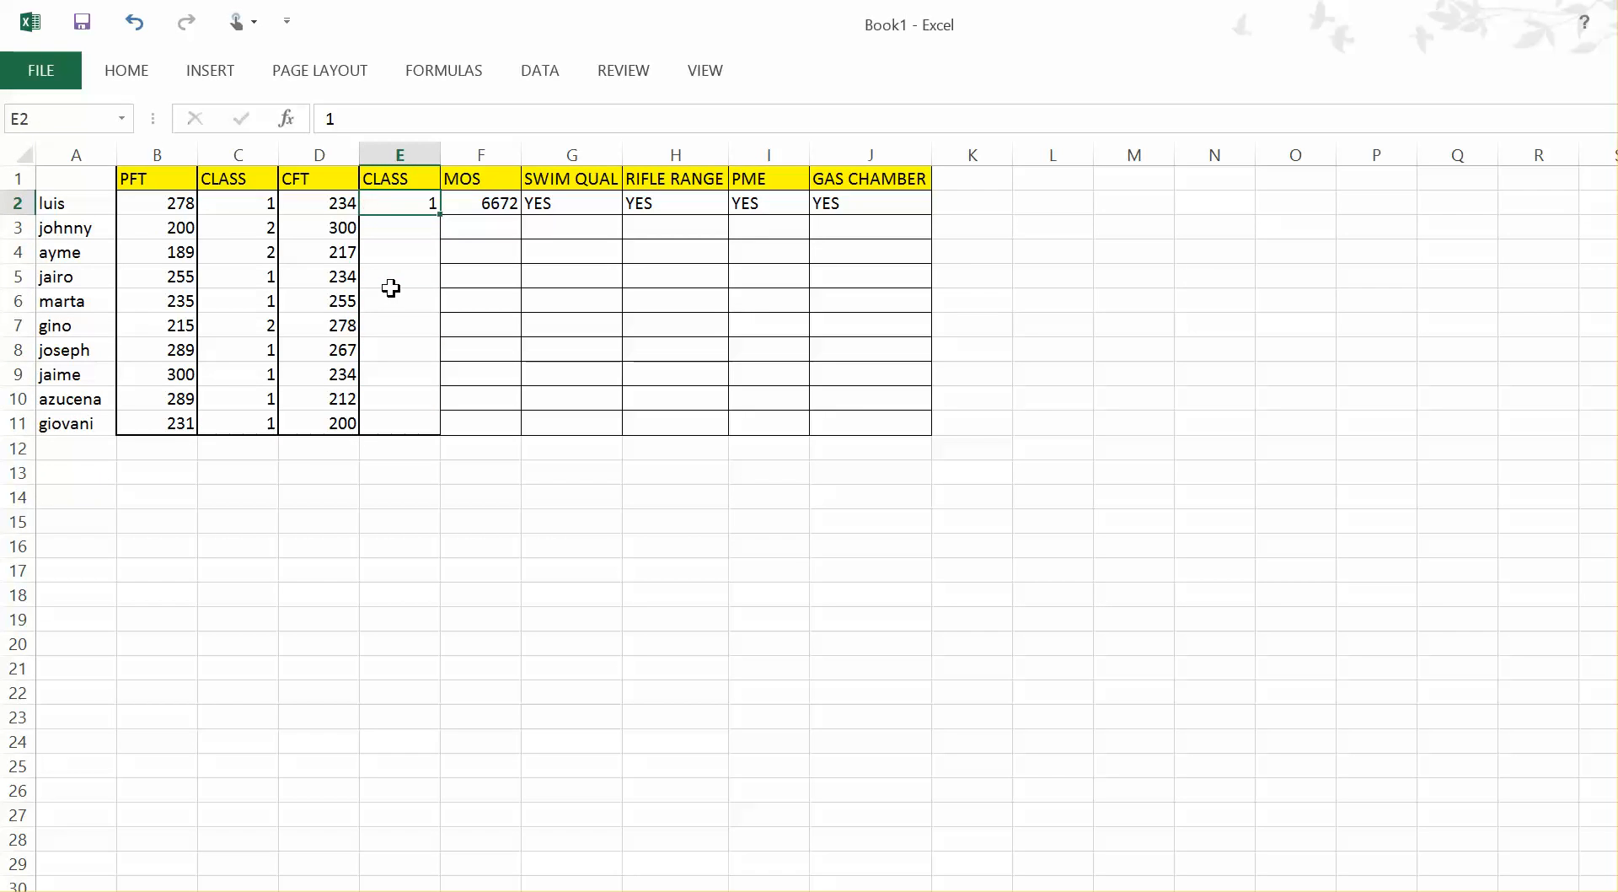
pyautogui.press('Return')
pyautogui.press('Return')
pyautogui.write('2')
pyautogui.press('Return')
# - Complete the CFT classes in cells E5 to E11 with 1, 1, 1, 1, 1, 2 and 2
pyautogui.write('1')
pyautogui.press('Return')
pyautogui.write('1')
pyautogui.press('Return')
pyautogui.write('1')
pyautogui.press('Return')
pyautogui.write('1')
pyautogui.press('Return')
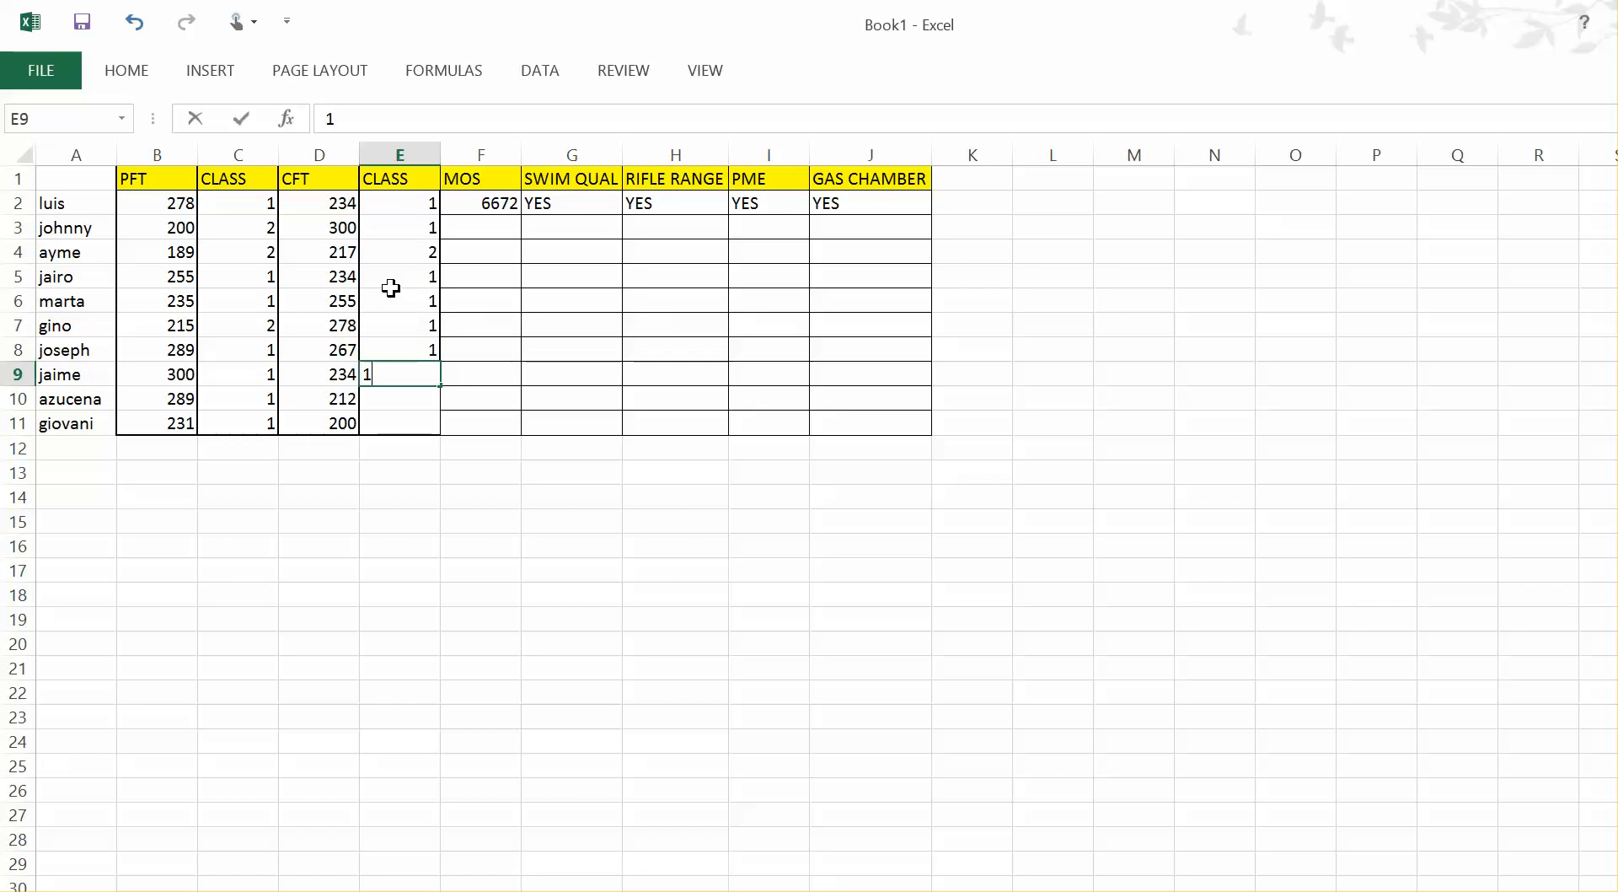
pyautogui.write('1')
pyautogui.press('Return')
pyautogui.press('Return')
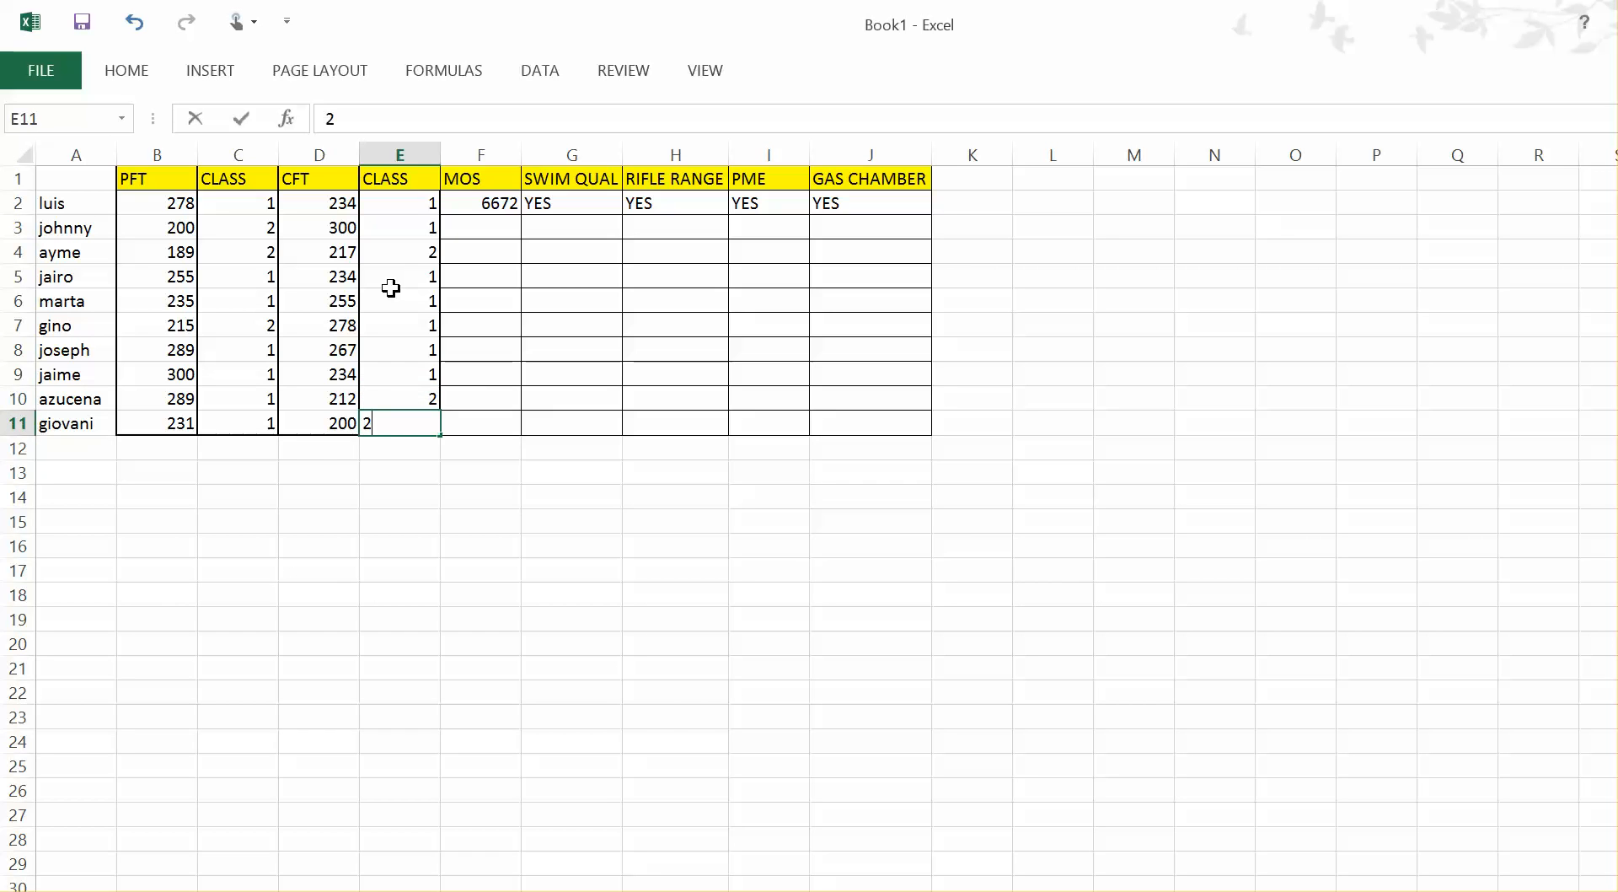
pyautogui.press('Return')
pyautogui.press('Right')
pyautogui.press('Up')
pyautogui.press('Up')
pyautogui.press('Up')
pyautogui.press('Right')
pyautogui.press('Right')
pyautogui.press('Up')
pyautogui.press('Down')
pyautogui.press('Left')
pyautogui.press('Left')
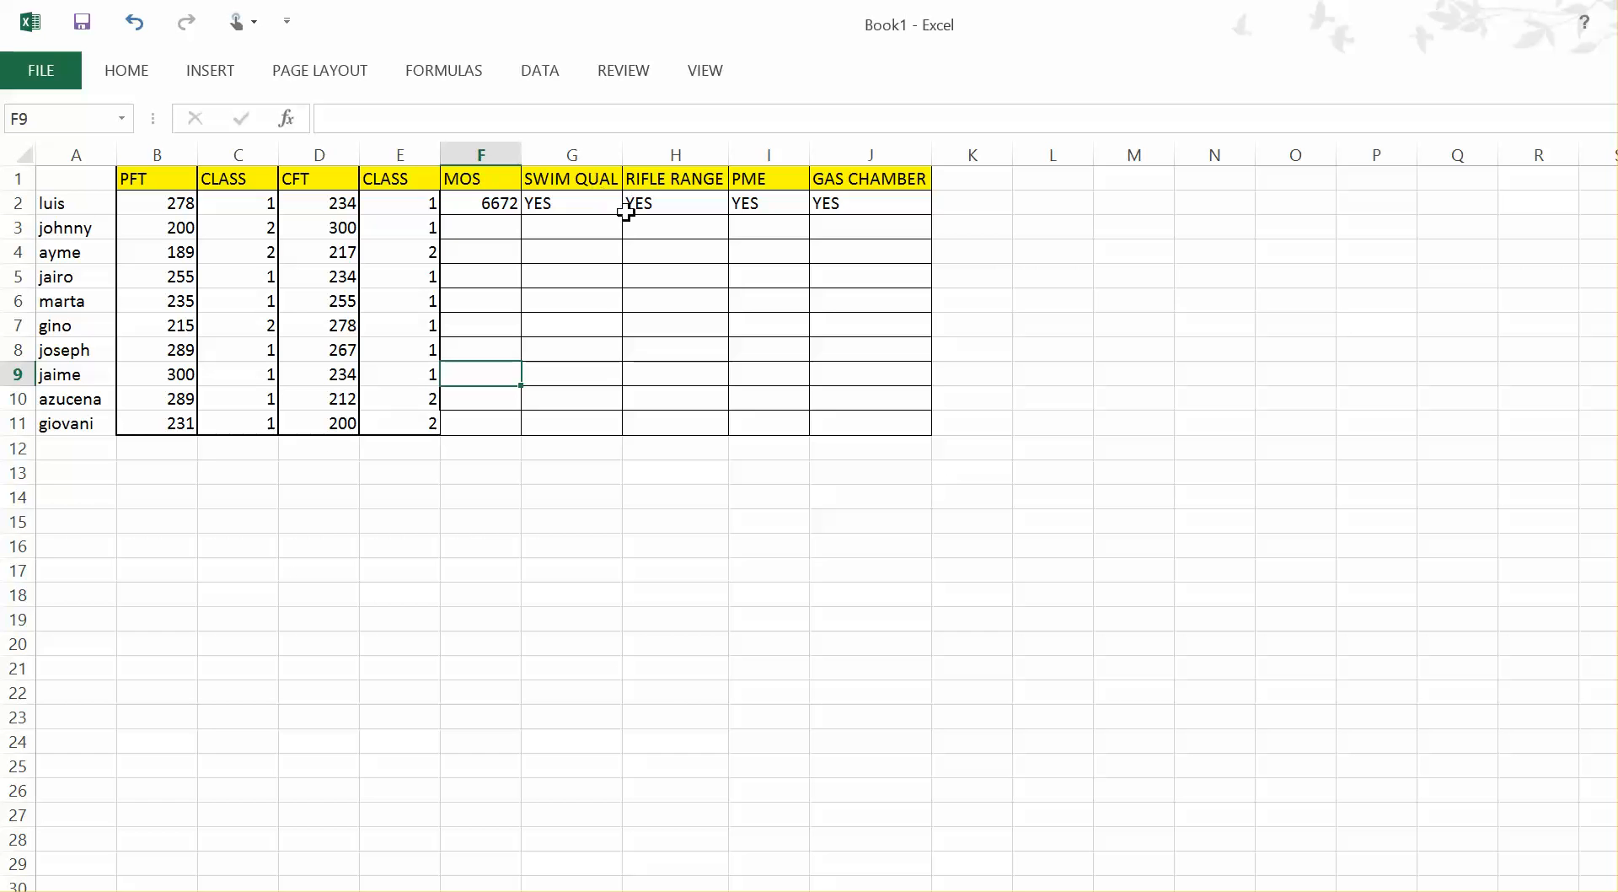
# - Fill YES from row 2 down to row 11 in the SWIM QUAL and RIFLE RANGE columns
pyautogui.click(600, 202)
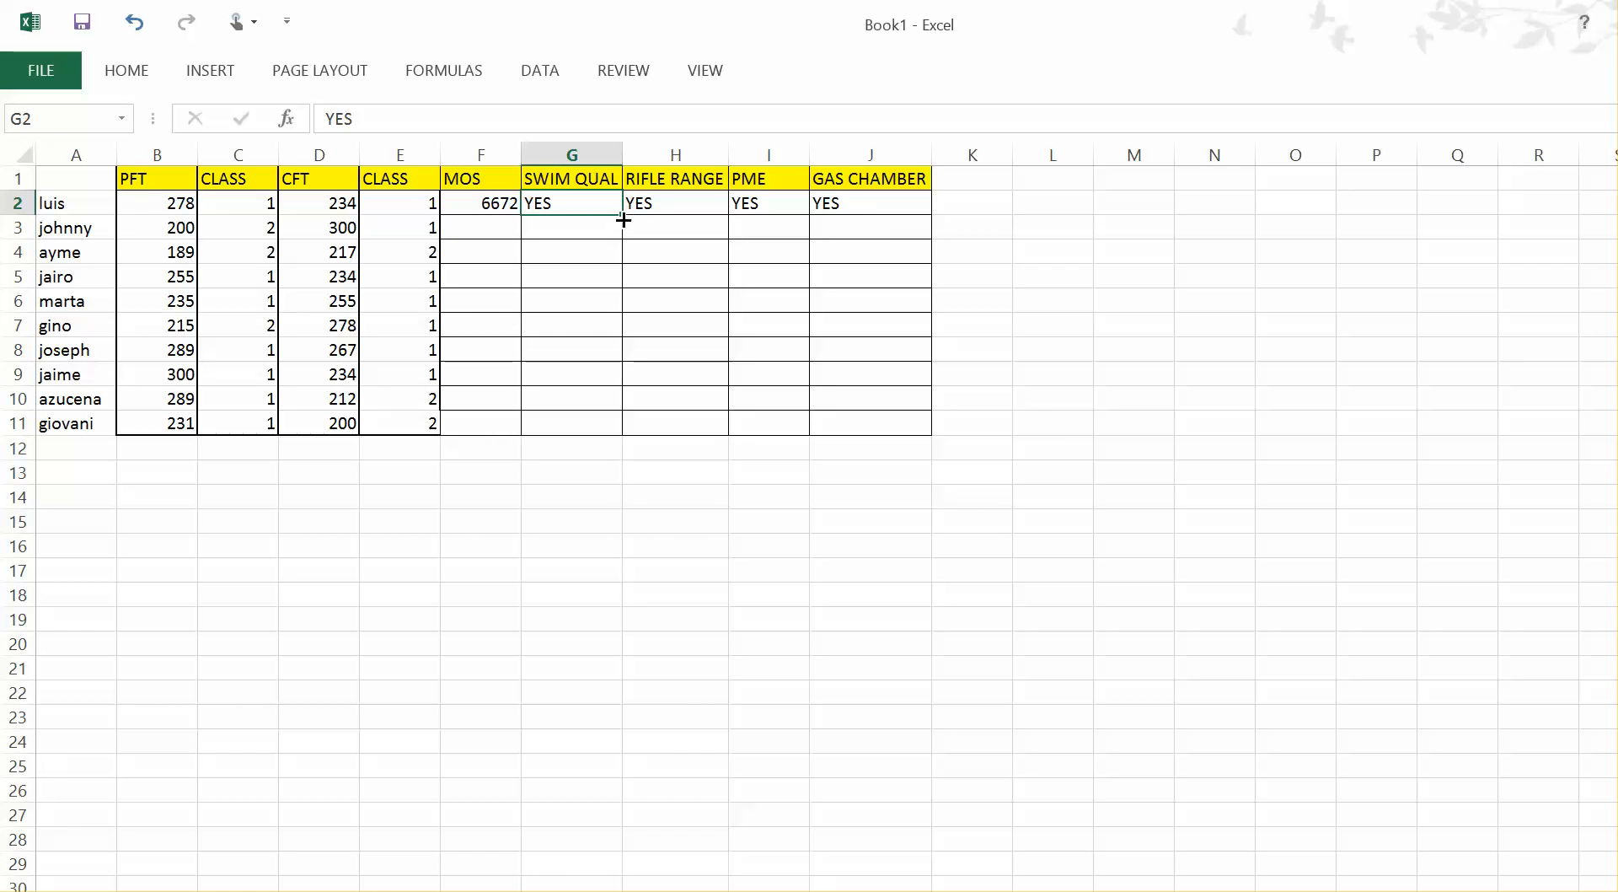
pyautogui.moveTo(624, 216); pyautogui.dragTo(624, 426)
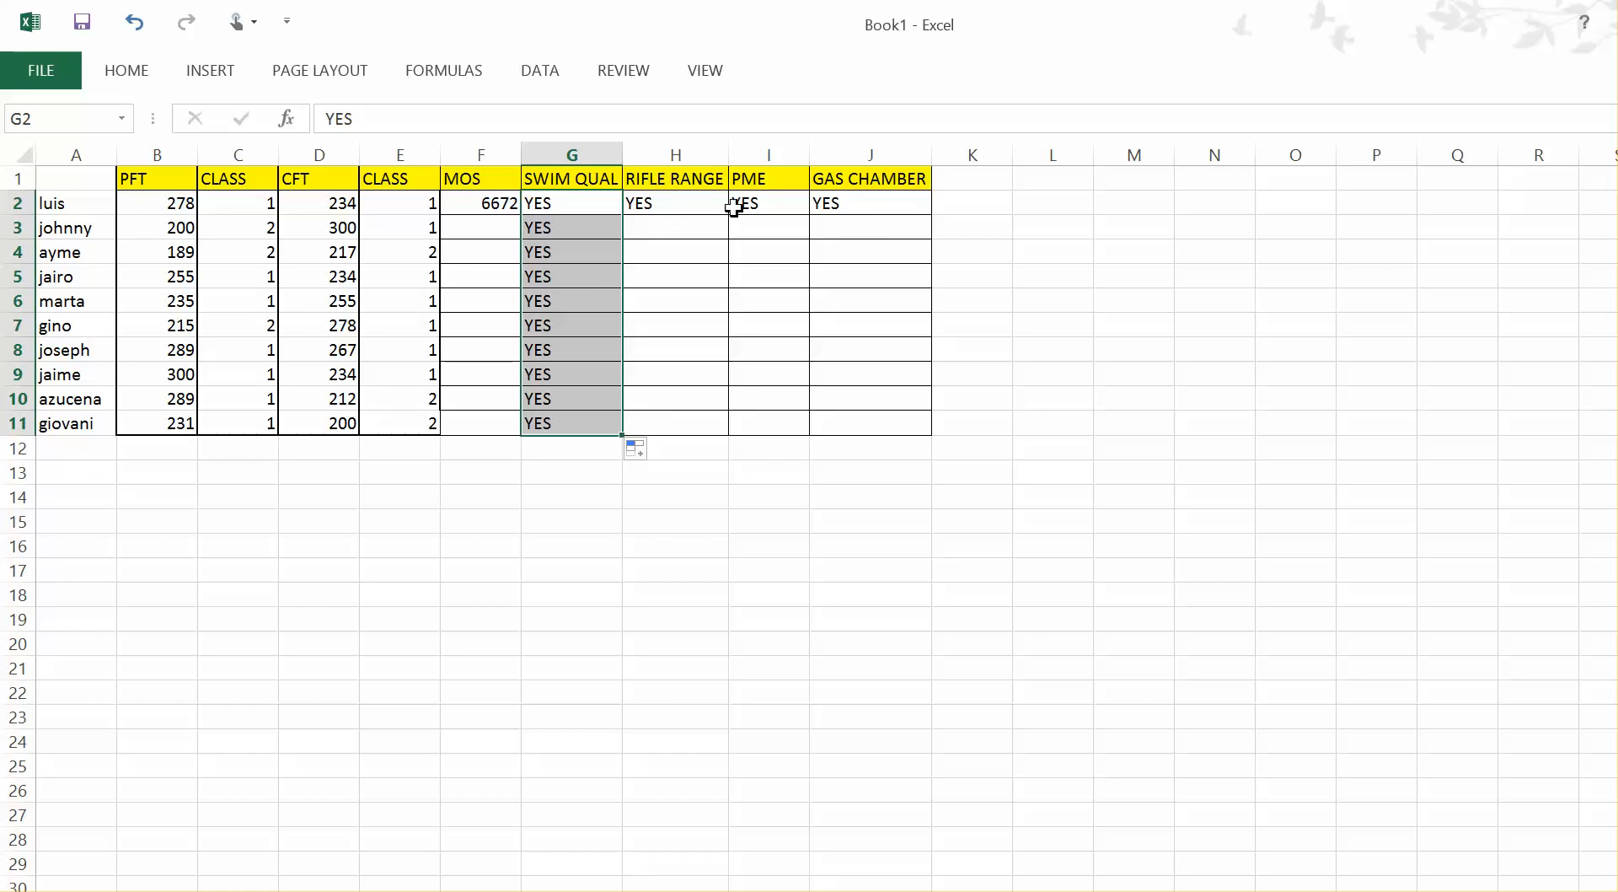
pyautogui.click(722, 208)
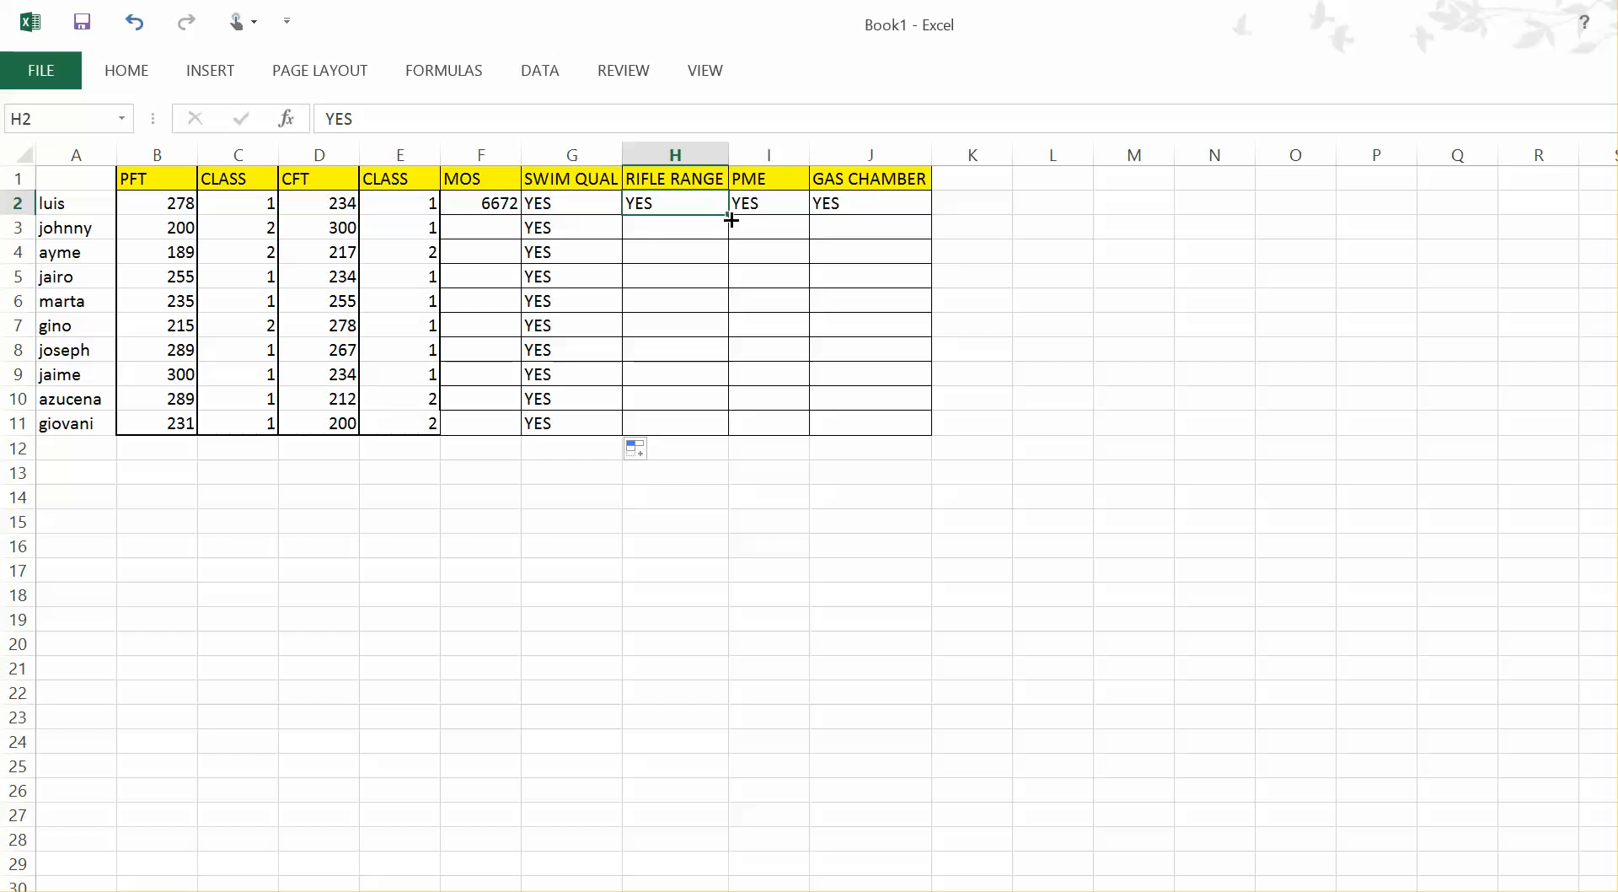
pyautogui.doubleClick(726, 213)
# - Fill YES from row 2 down to row 11 in the PME and GAS CHAMBER columns
pyautogui.click(770, 209)
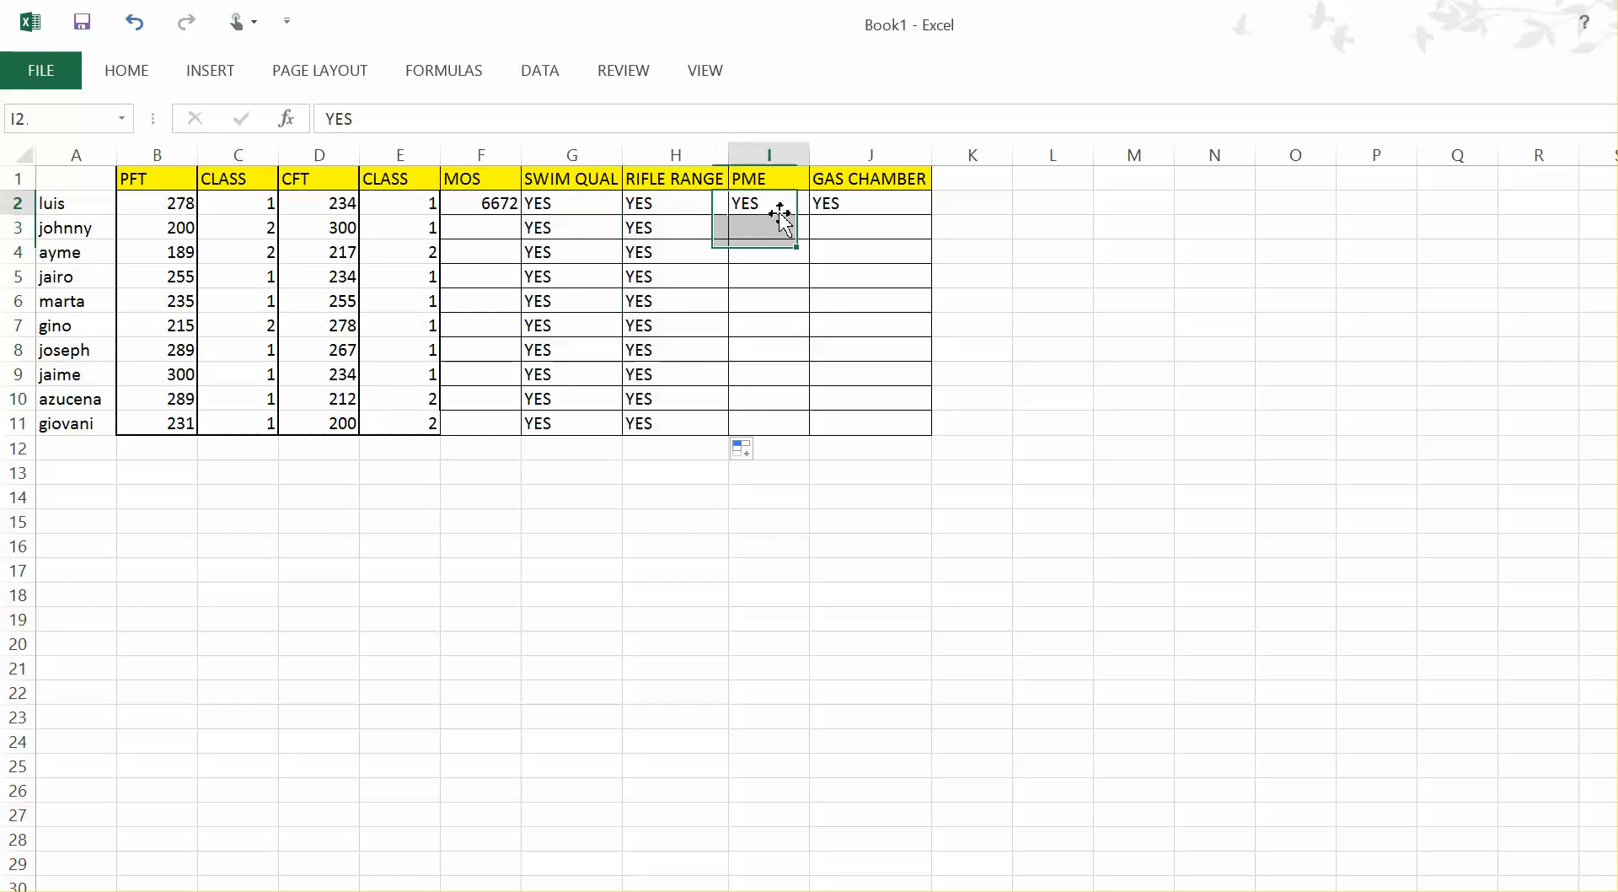
pyautogui.doubleClick(808, 214)
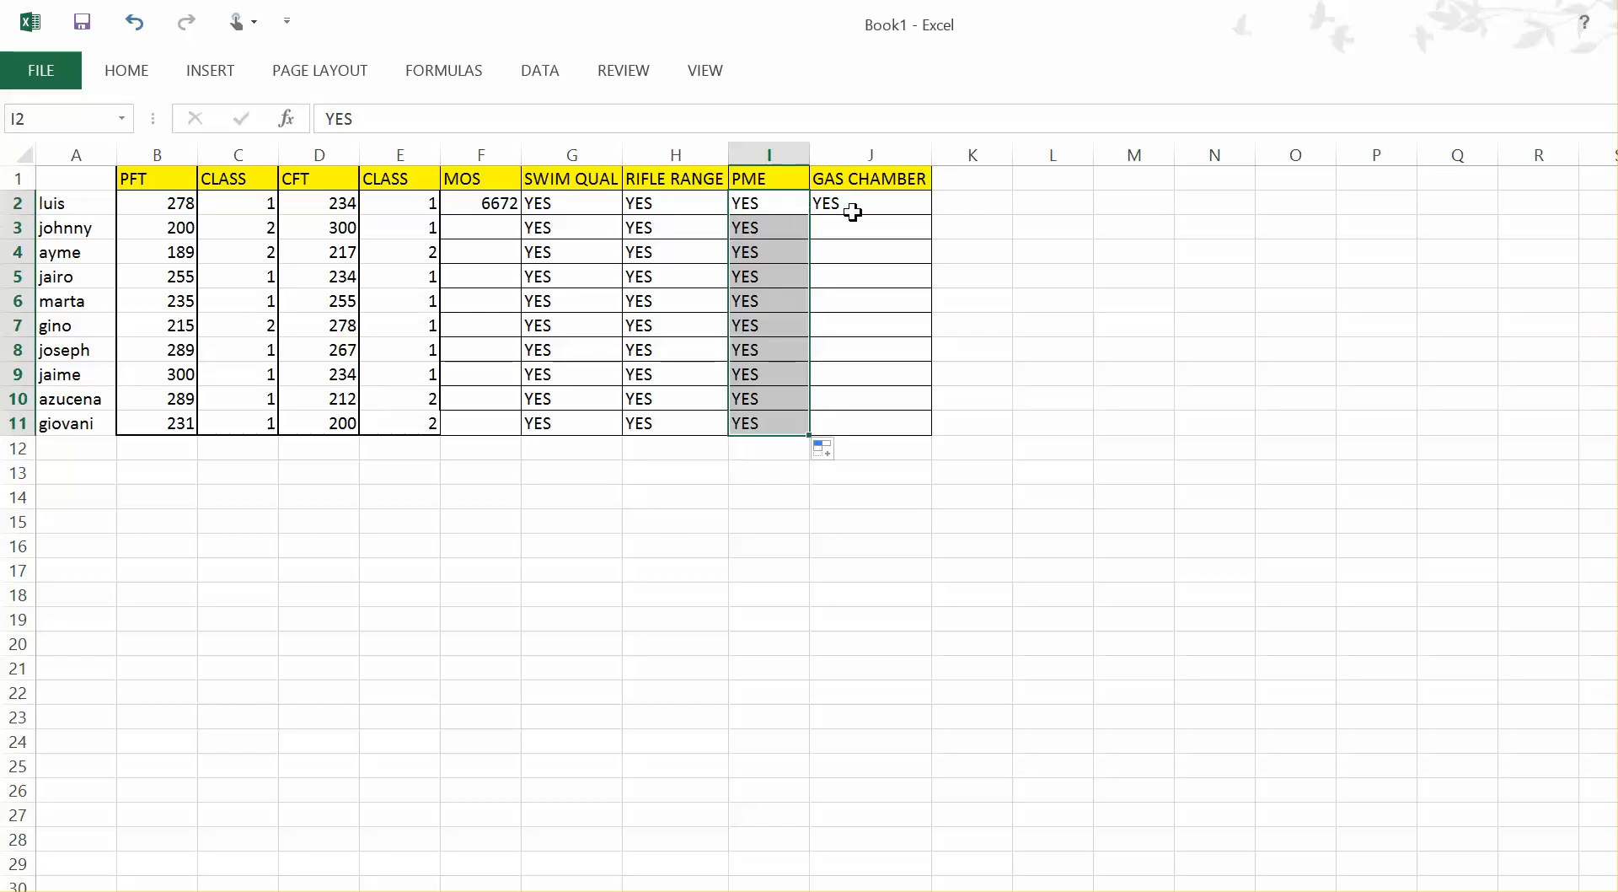
pyautogui.click(868, 210)
pyautogui.doubleClick(933, 215)
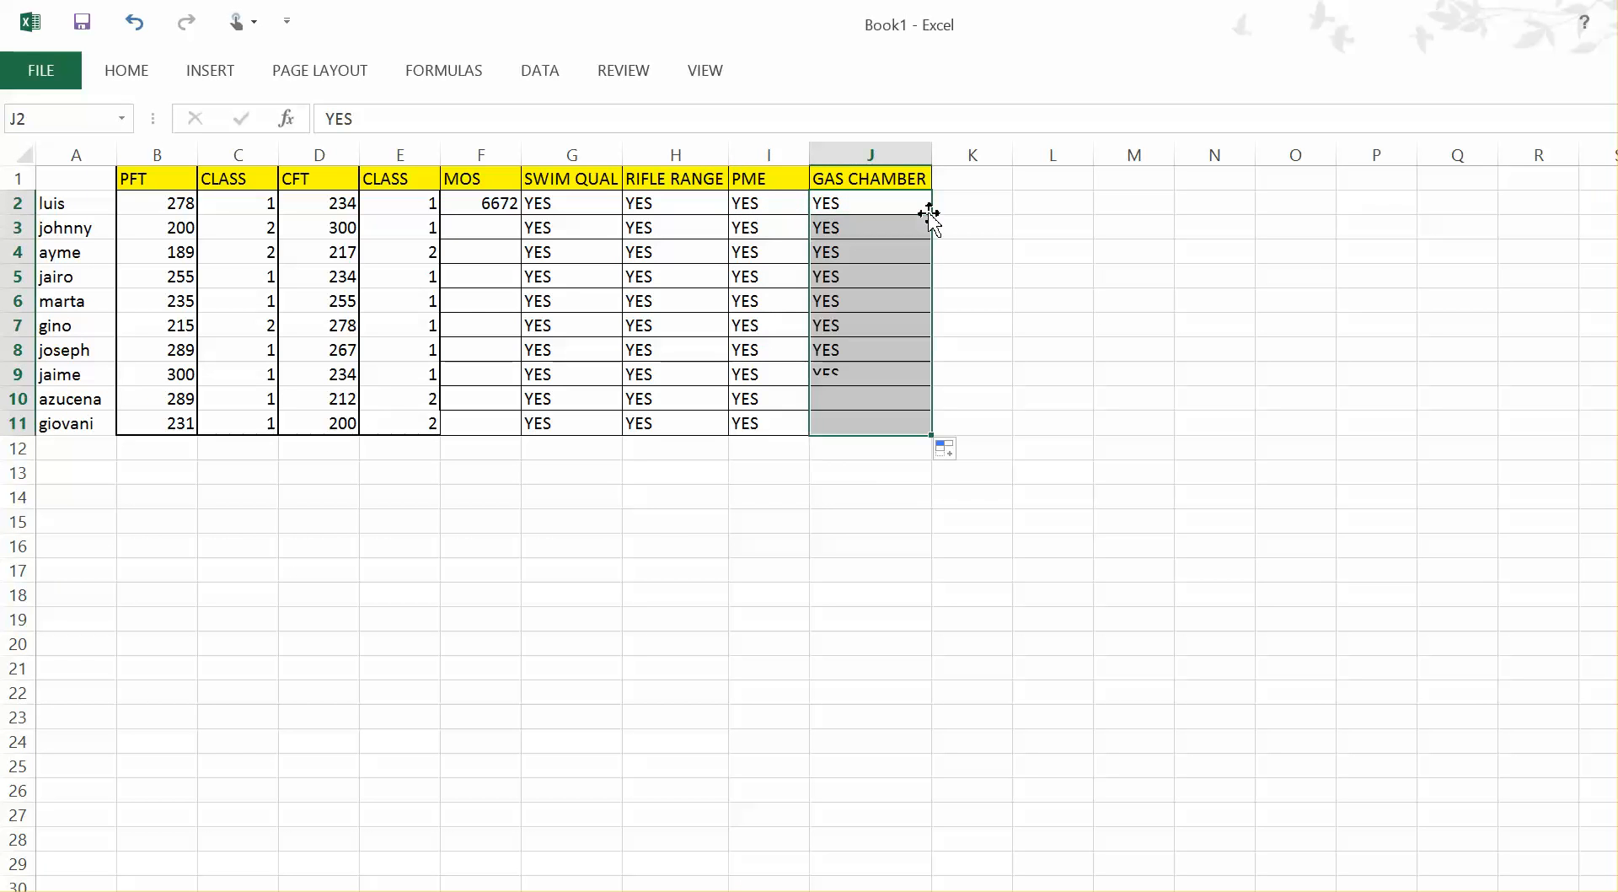
pyautogui.click(929, 614)
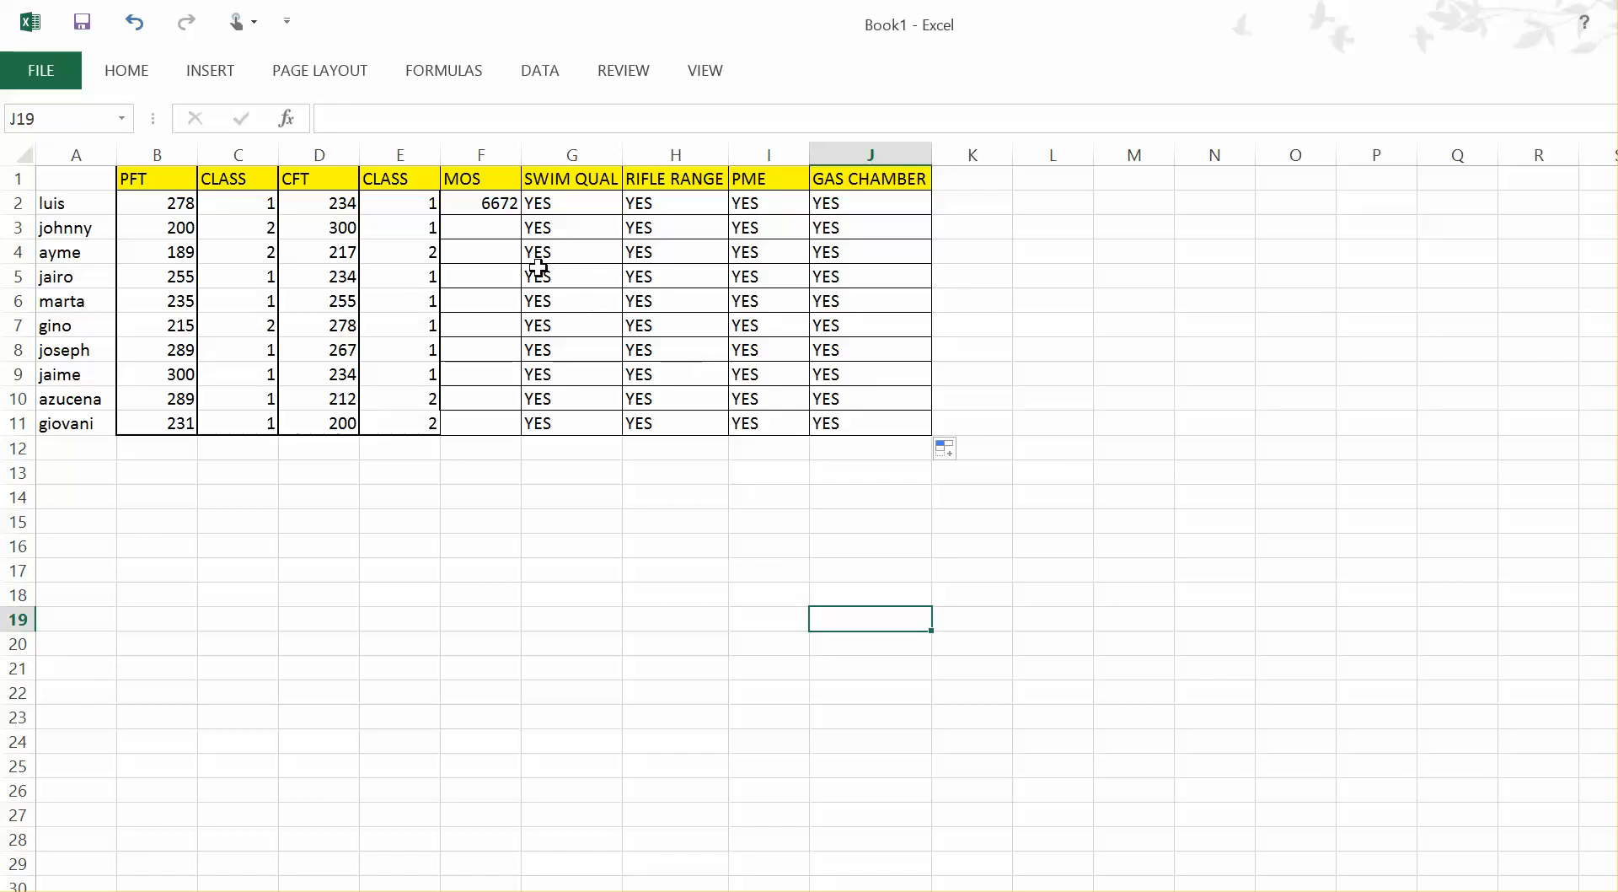
# - Change the SWIM QUAL entry in cell G4 to NO
pyautogui.click(571, 252)
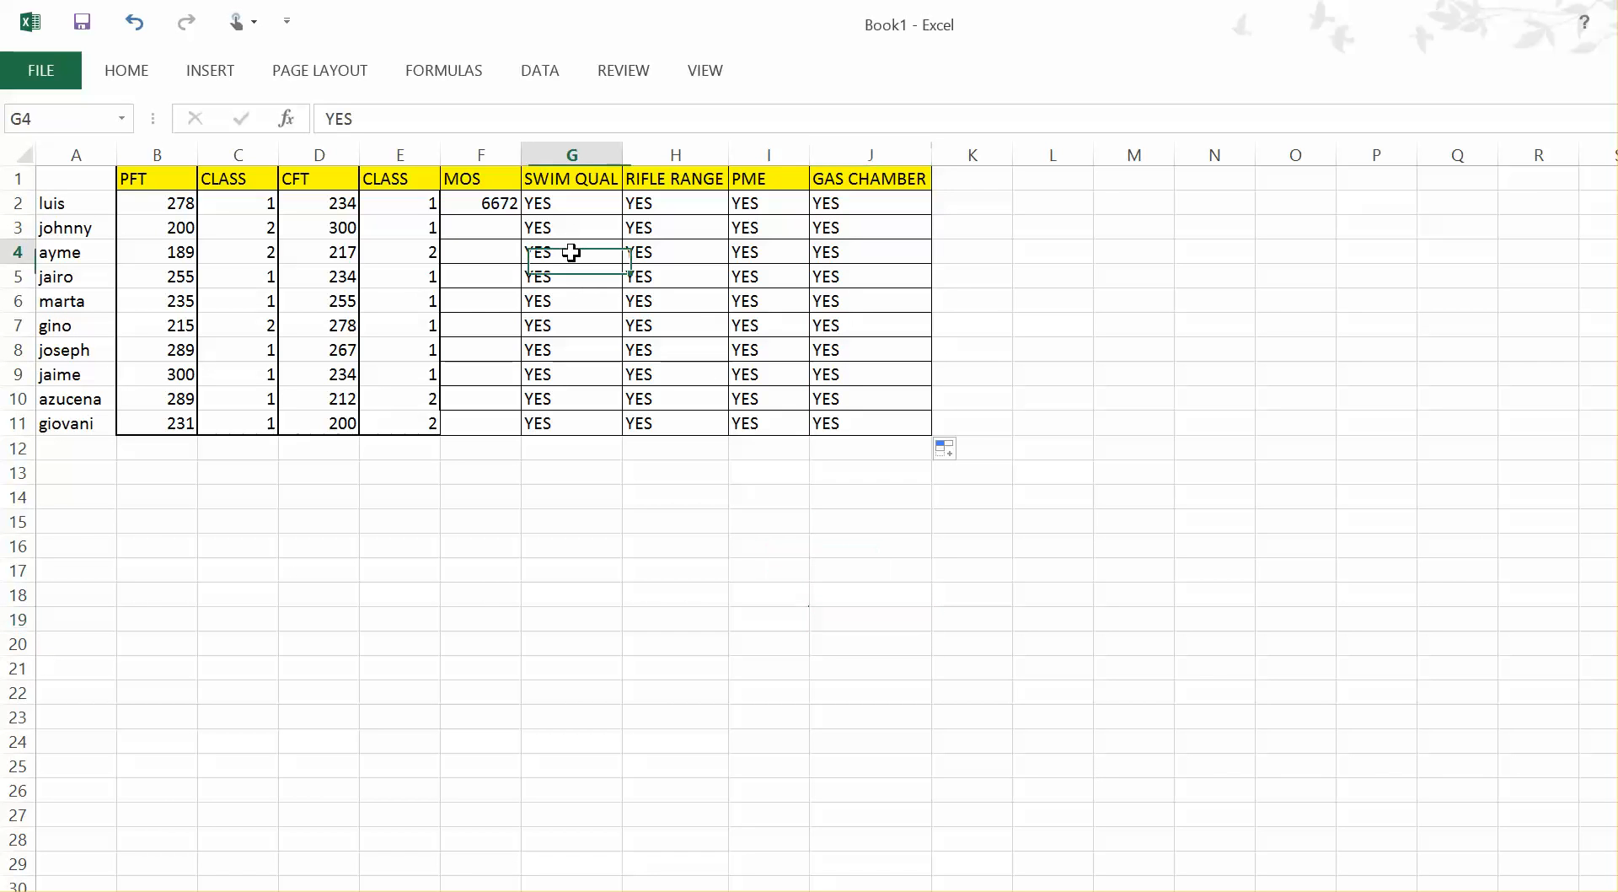
pyautogui.write('O')
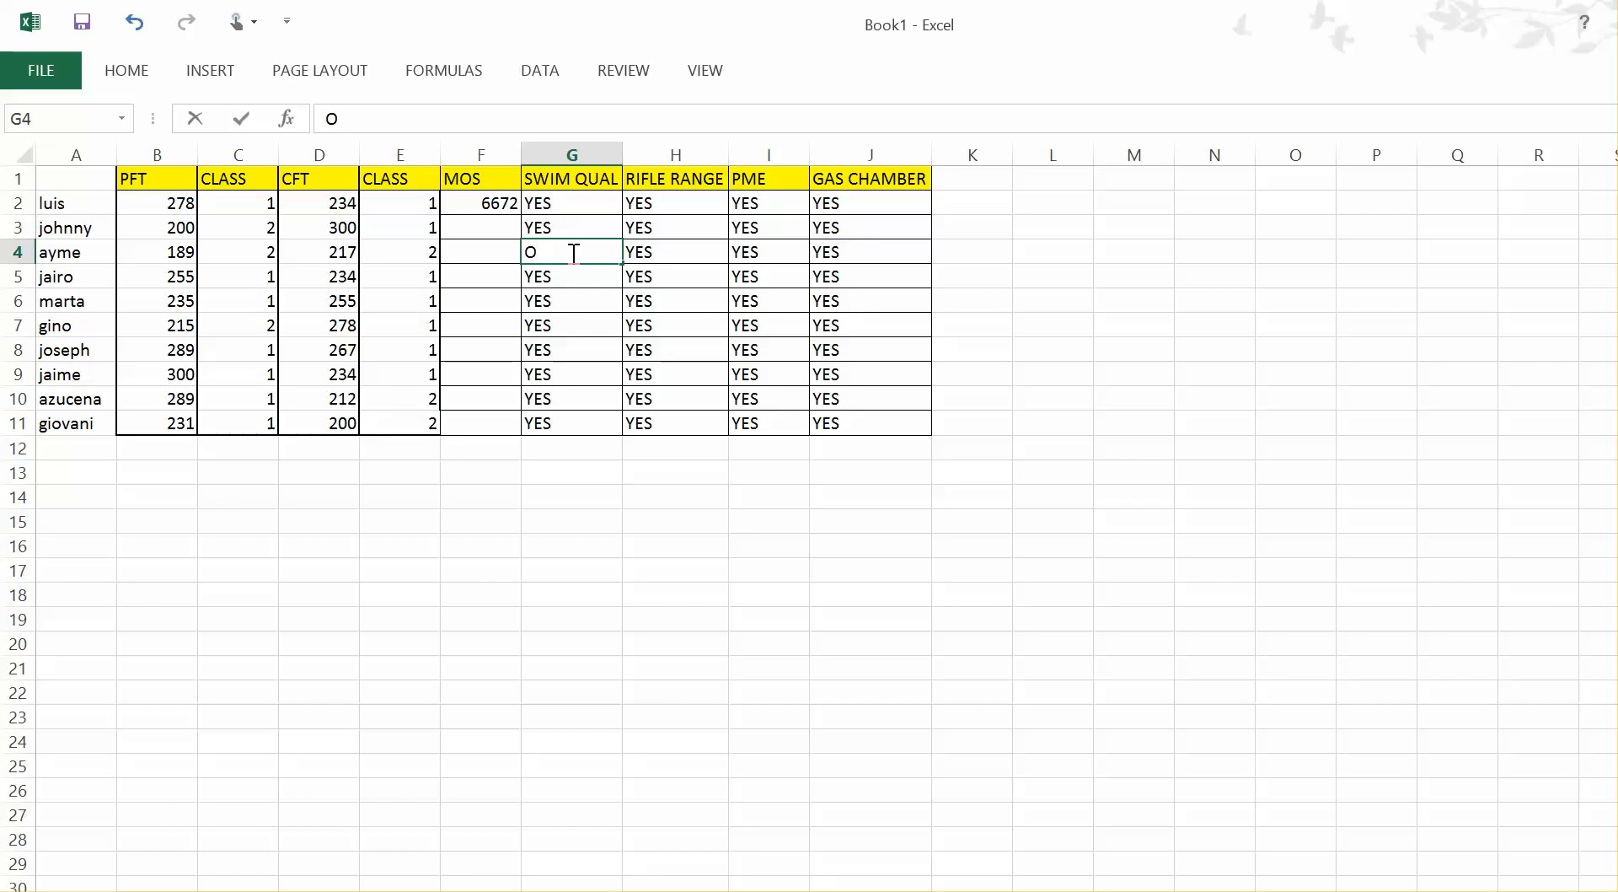
pyautogui.press('BackSpace')
pyautogui.write('NO')
pyautogui.press('Return')
pyautogui.press('Return')
pyautogui.press('Return')
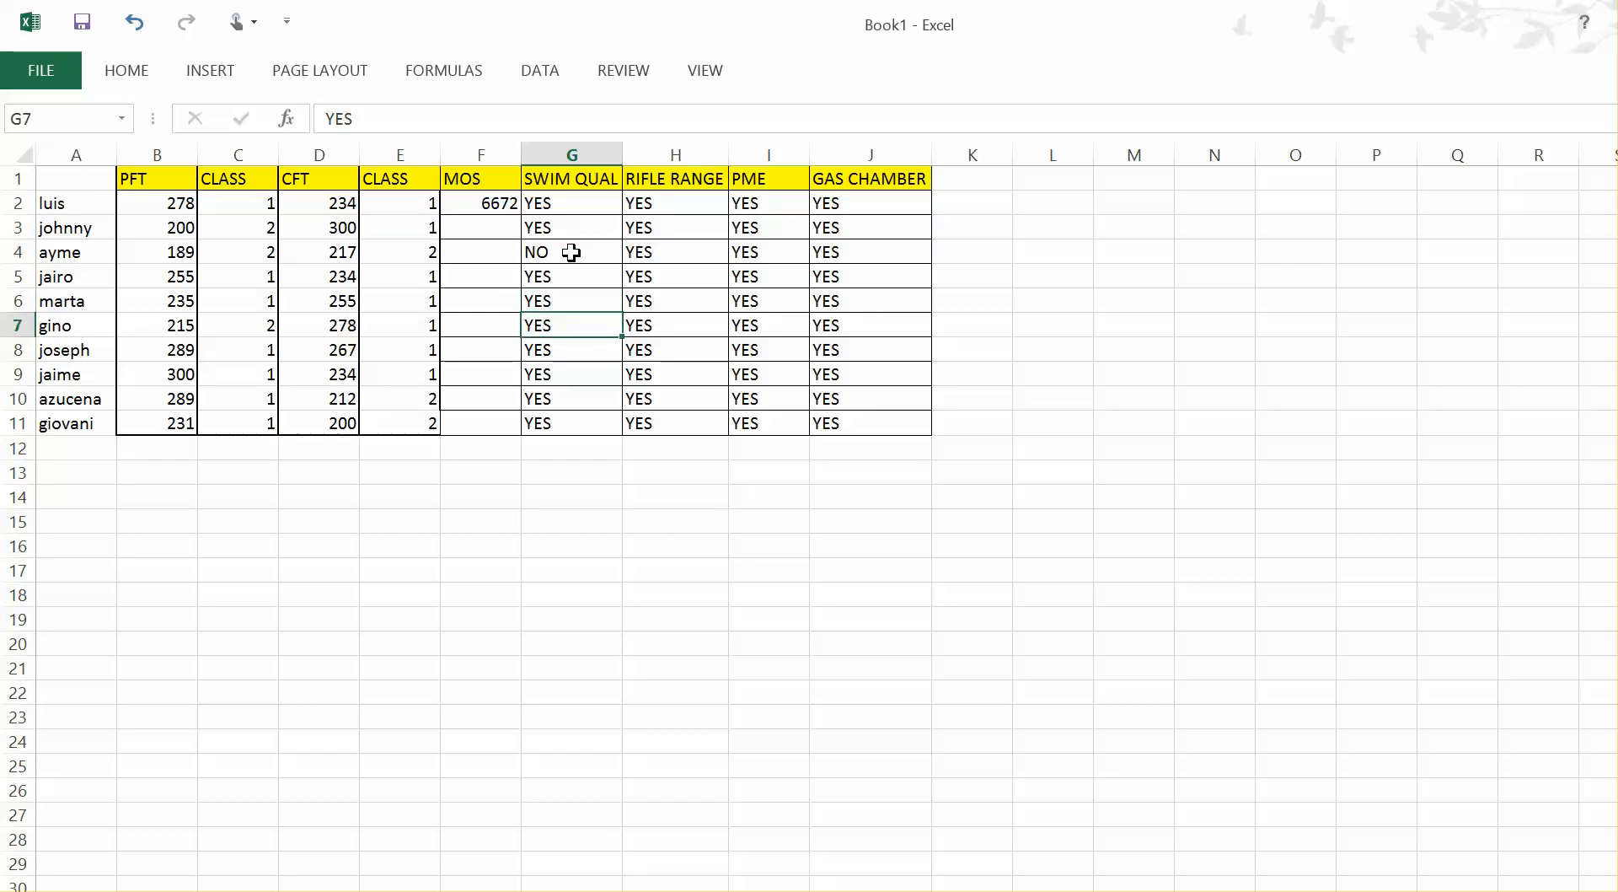
# - Change the SWIM QUAL entries in cells G7 and G10 to NO
pyautogui.write('NO')
pyautogui.press('Return')
pyautogui.press('Return')
pyautogui.press('Return')
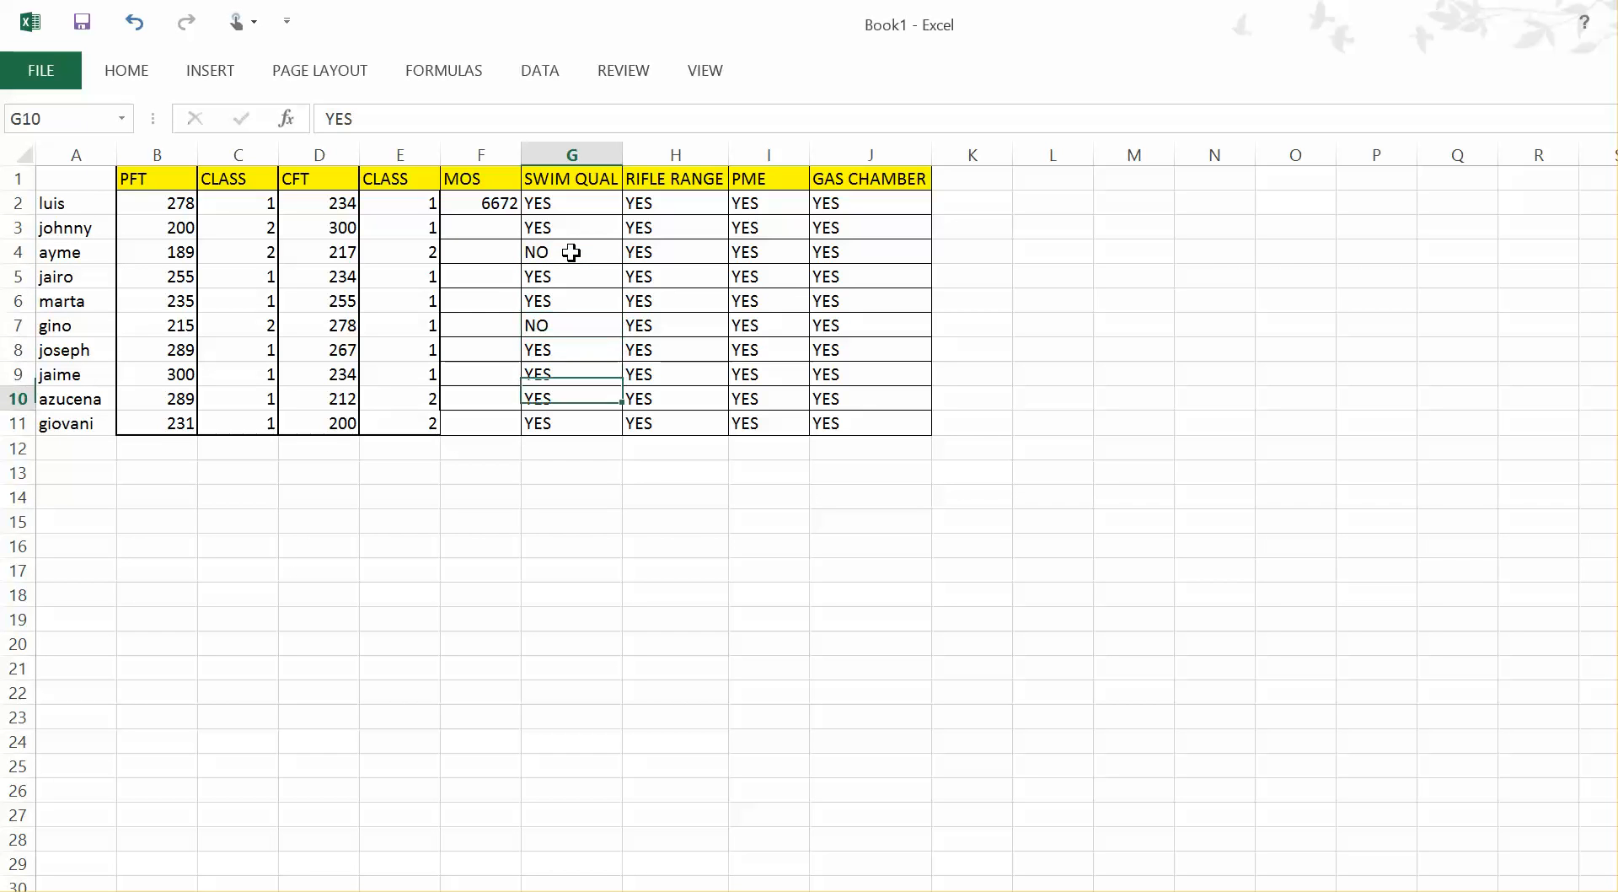
pyautogui.write('NO')
pyautogui.press('Tab')
# - Change the PME entry in cell I10 to NO
pyautogui.press('Tab')
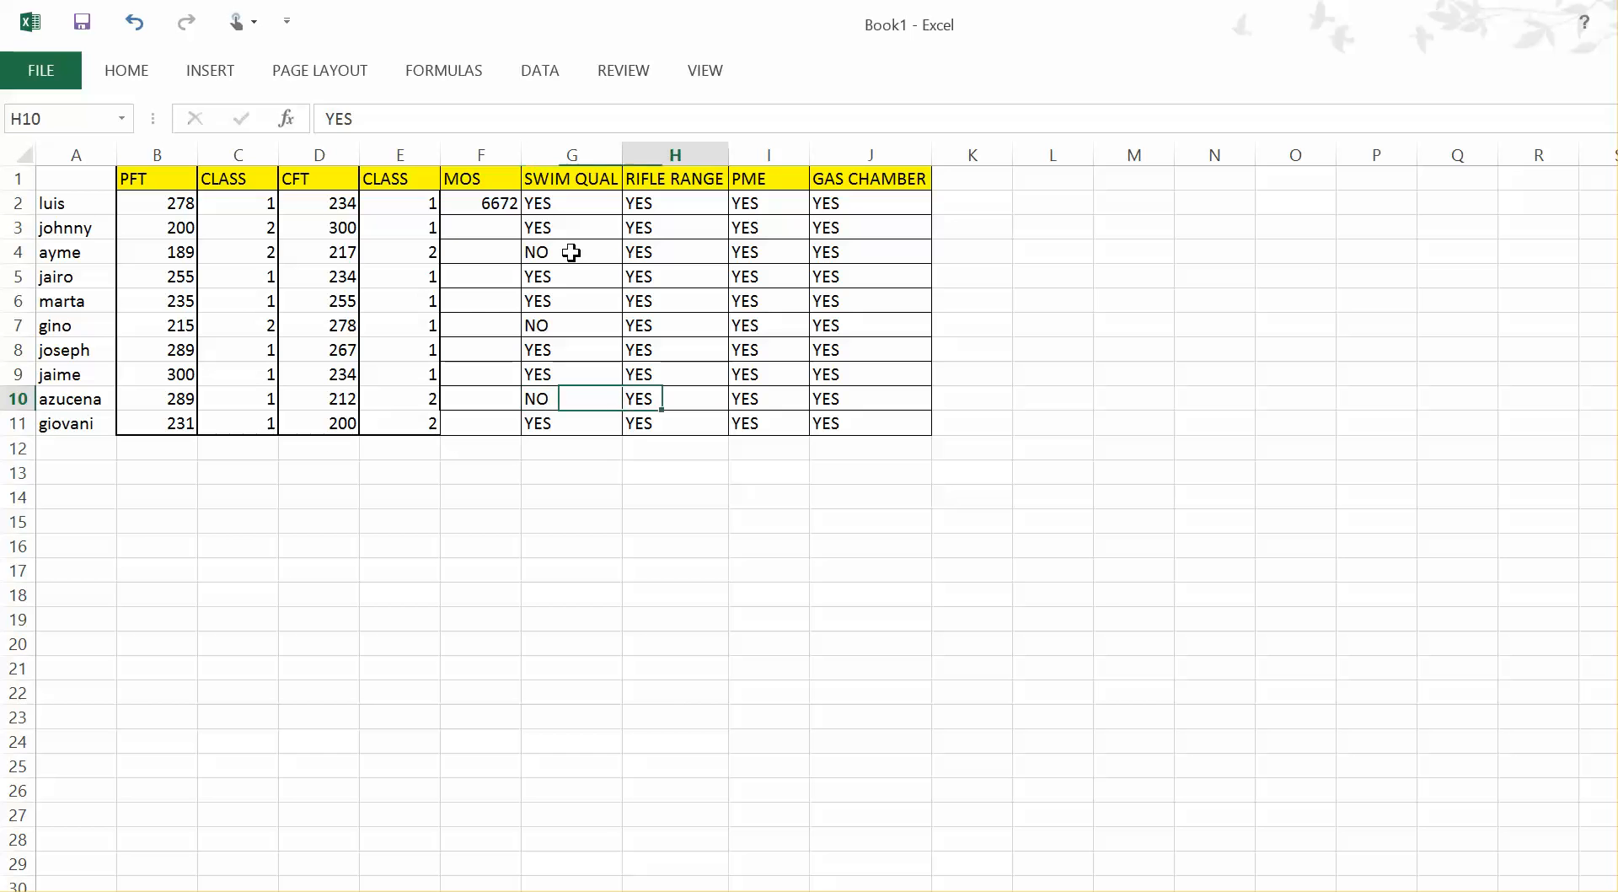
pyautogui.write('NO')
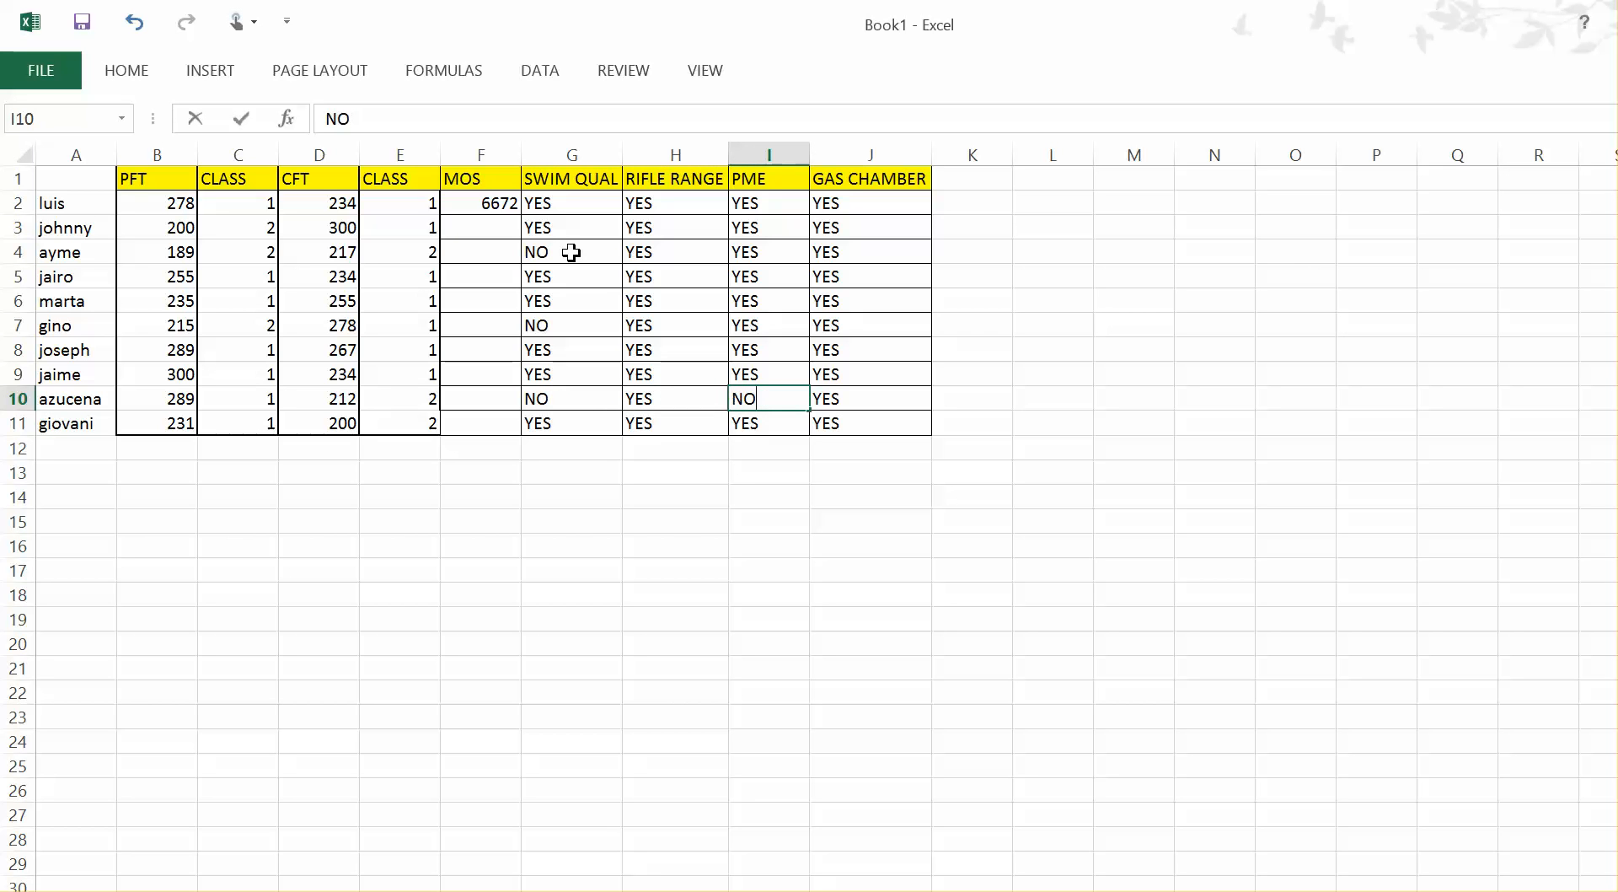
pyautogui.press('Up')
pyautogui.press('Up')
pyautogui.press('Up')
pyautogui.press('Up')
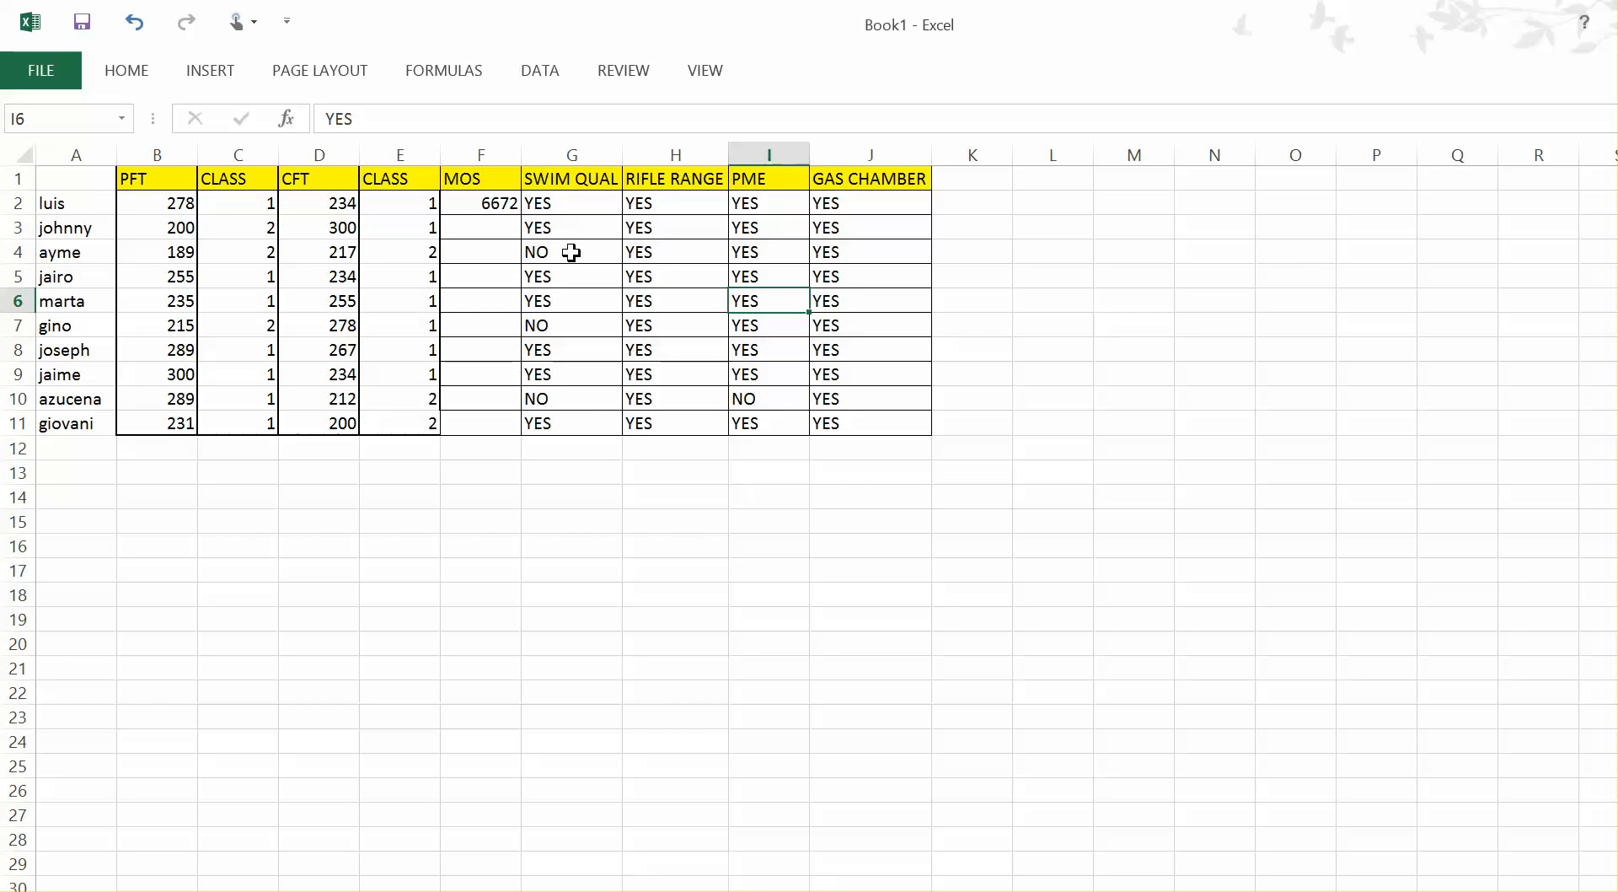
pyautogui.click(571, 253)
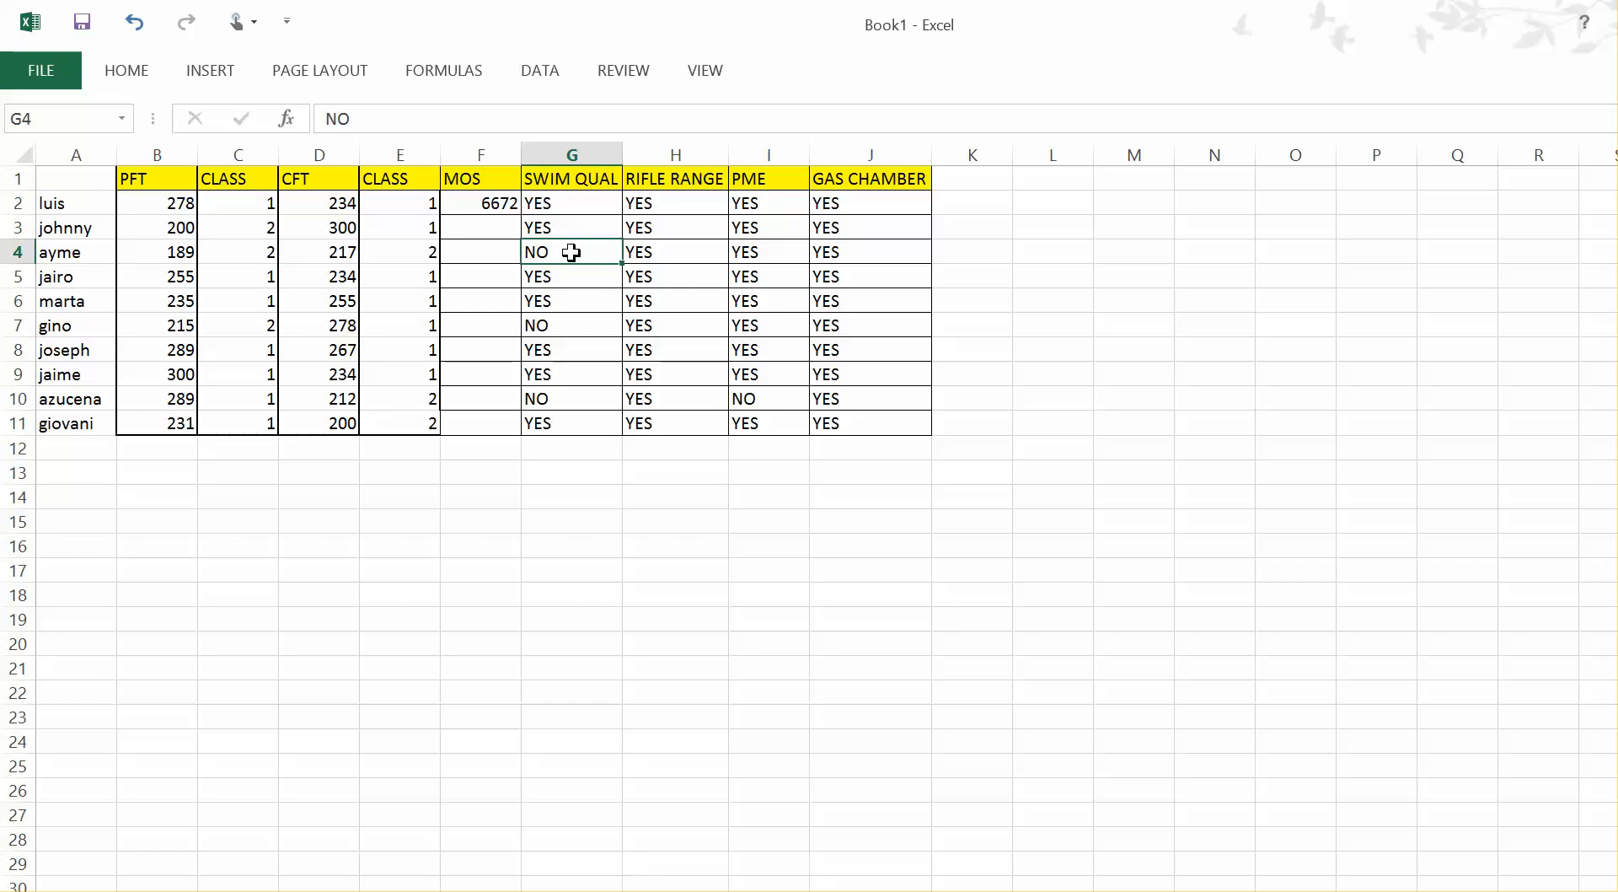
# - Change the RIFLE RANGE entry in cell H8 to NO
pyautogui.click(665, 356)
pyautogui.write('NO')
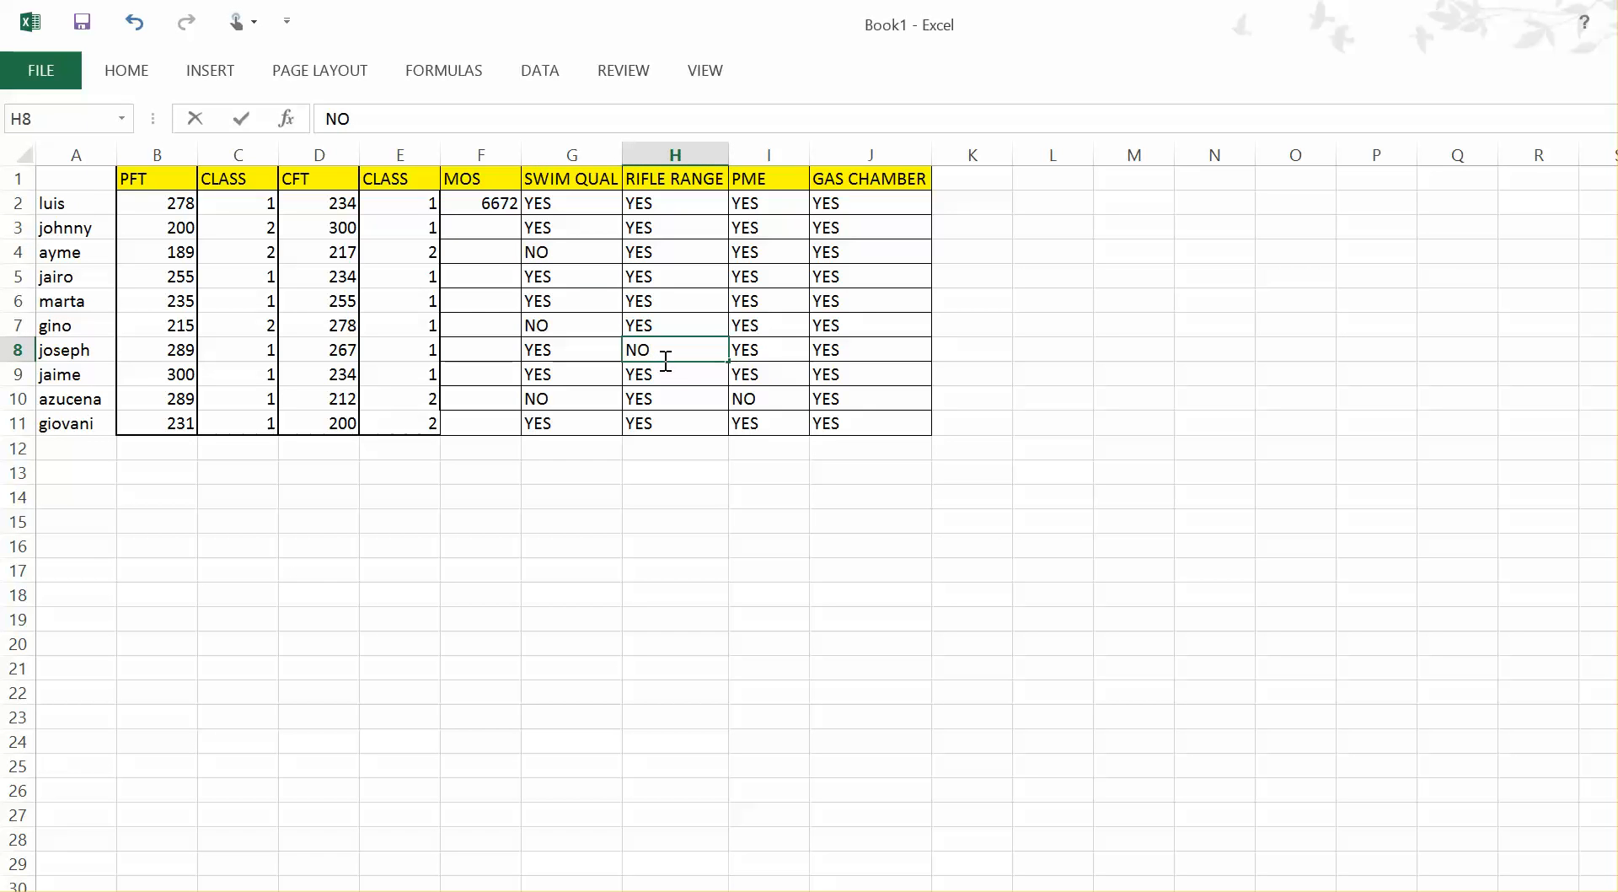
pyautogui.press('Right')
# - Change the PME and GAS CHAMBER entries in row 6 to NO
pyautogui.press('Up')
pyautogui.press('Up')
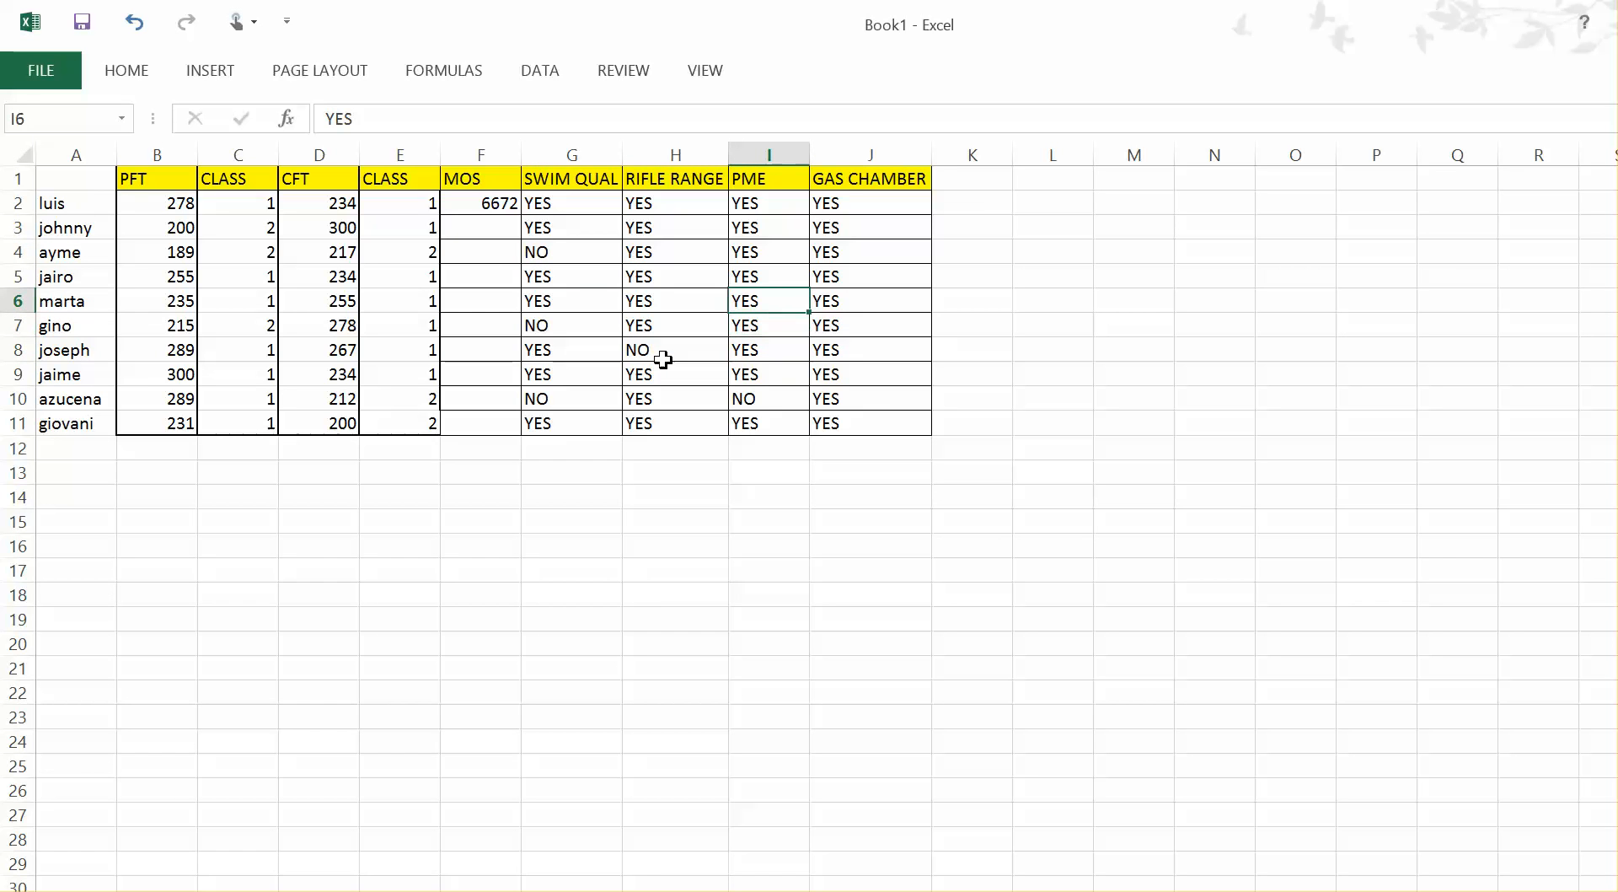
pyautogui.write('NO')
pyautogui.press('Right')
pyautogui.write('NO')
# - Change the GAS CHAMBER entry in cell J11 to NO
pyautogui.press('Down')
pyautogui.press('Down')
pyautogui.press('Down')
pyautogui.press('Down')
pyautogui.press('Down')
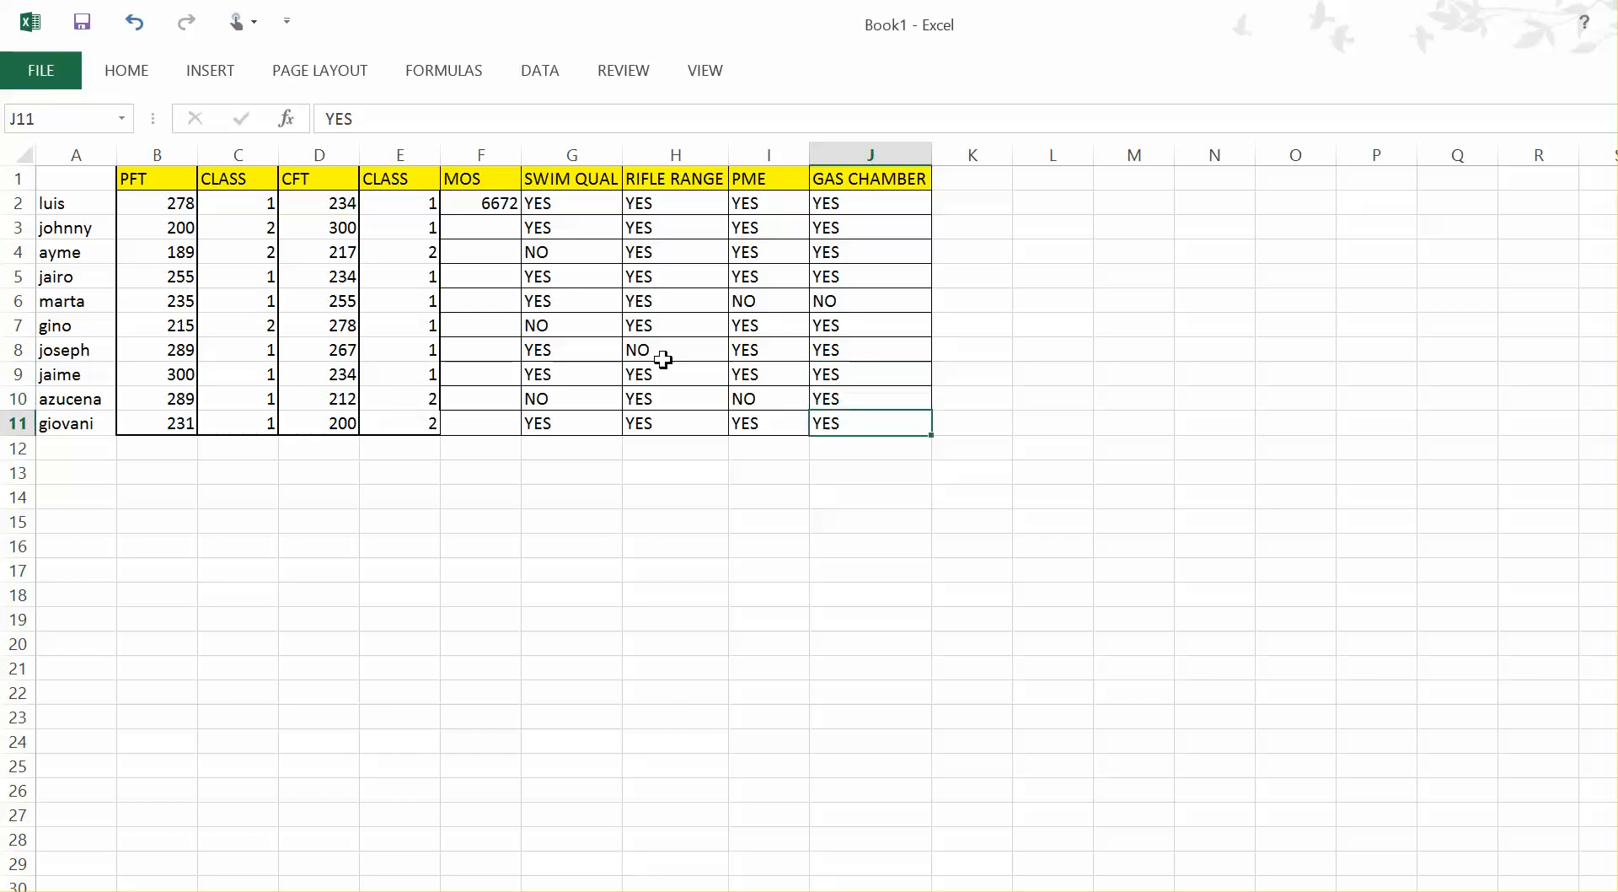
pyautogui.write('NO')
# - Change the GAS CHAMBER entry in cell J3 to NO
pyautogui.press('Up')
pyautogui.press('Up')
pyautogui.press('Up')
pyautogui.press('Up')
pyautogui.press('Up')
pyautogui.press('Up')
pyautogui.press('Up')
pyautogui.press('Up')
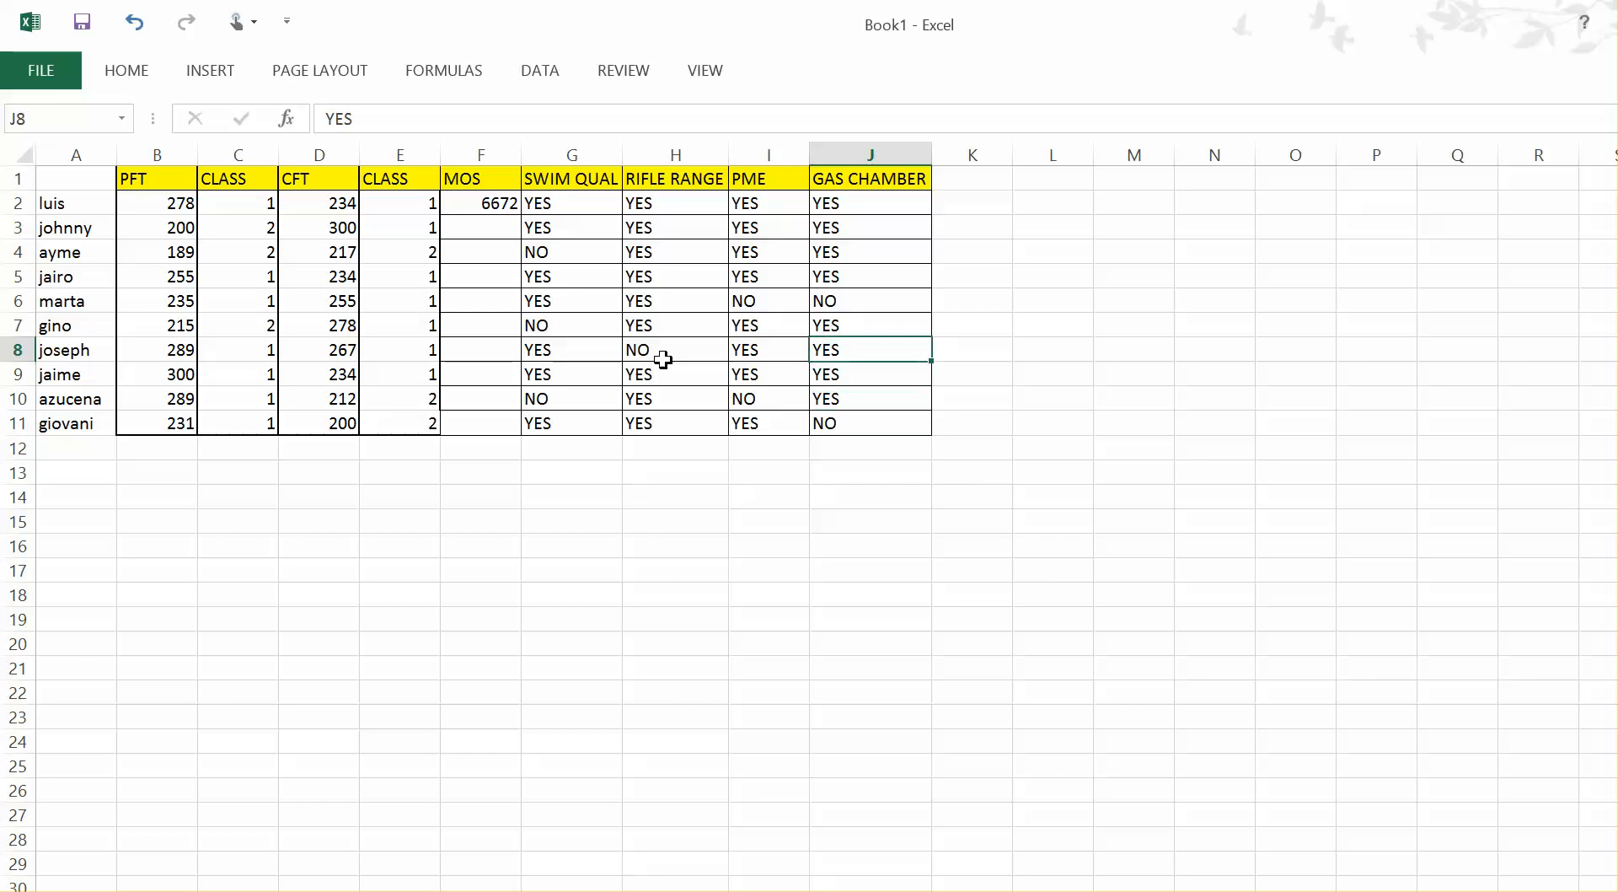
pyautogui.write('O')
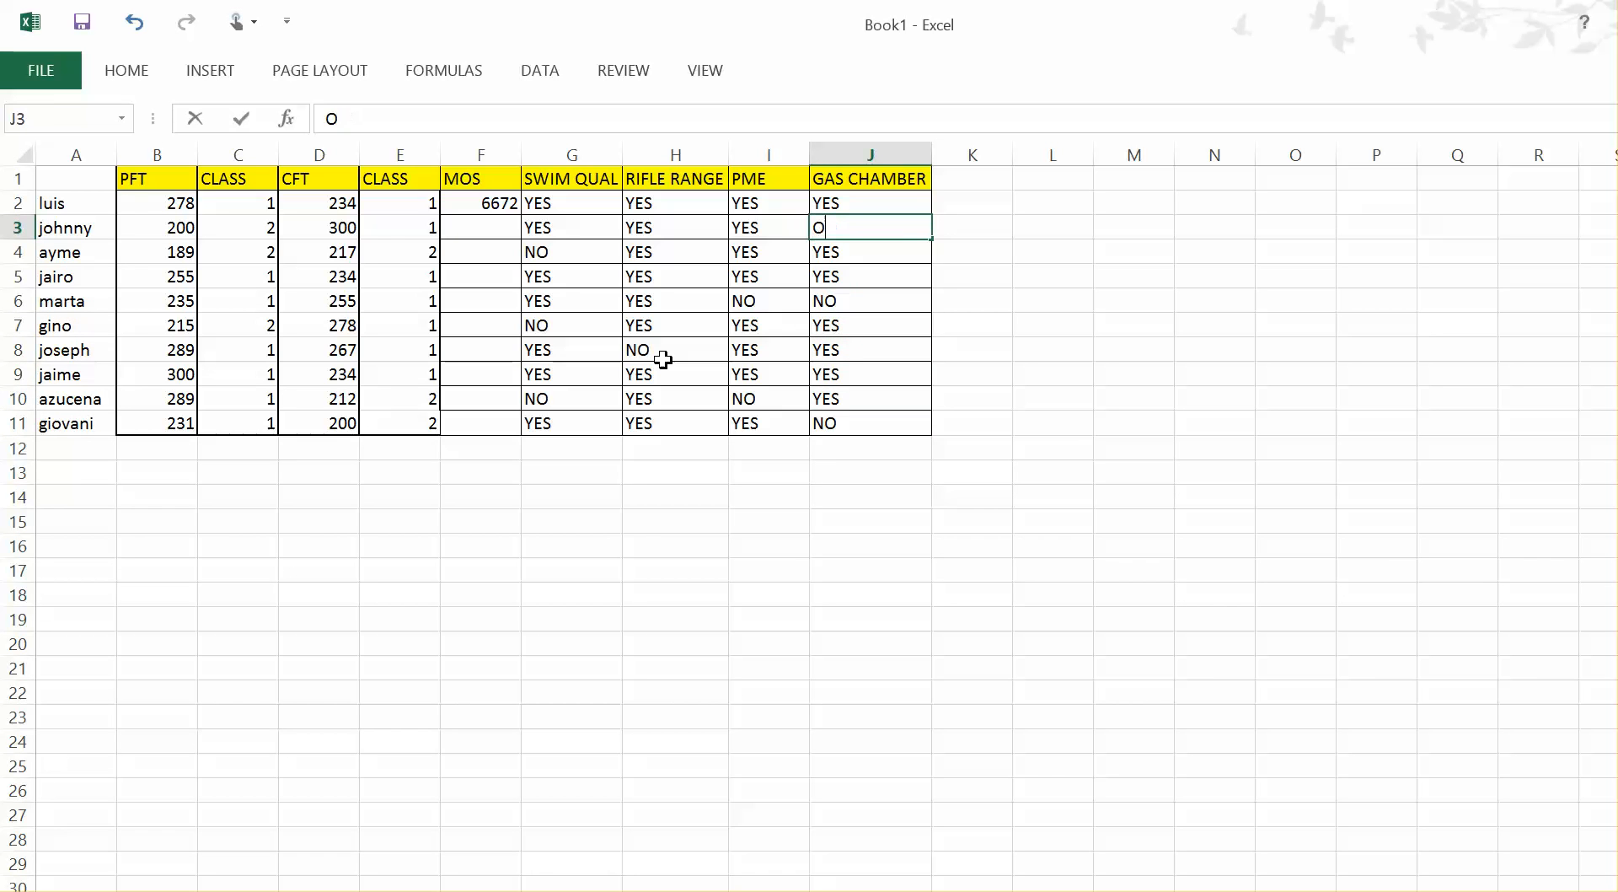
pyautogui.press('BackSpace')
pyautogui.write('NO')
pyautogui.click(1087, 421)
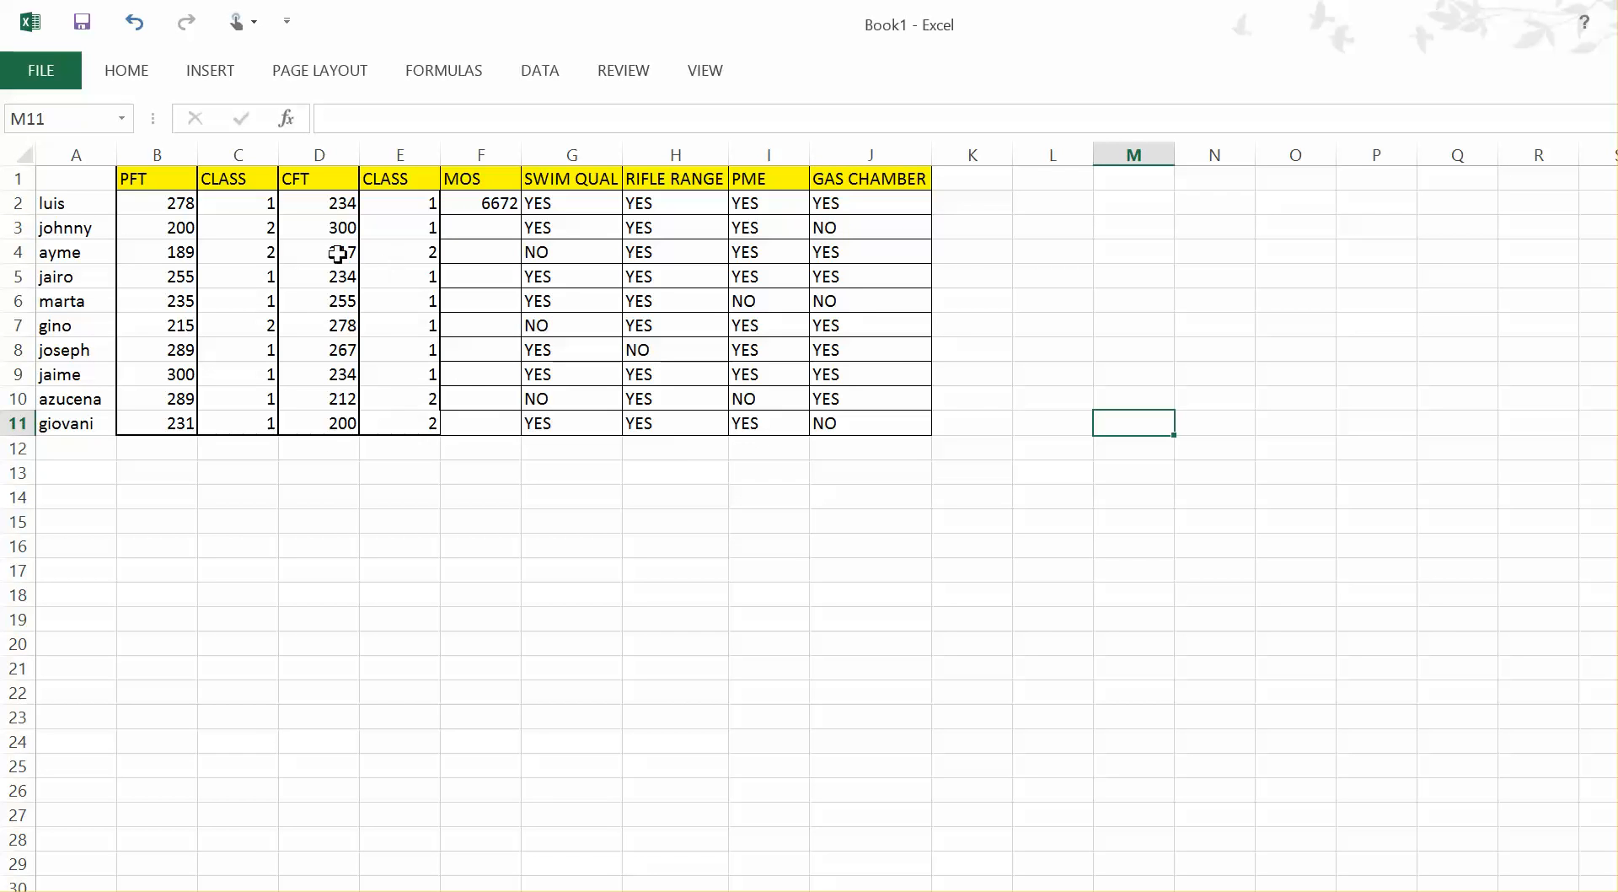
# - Select the whole sheet and turn on filtering for the header row
pyautogui.click(23, 154)
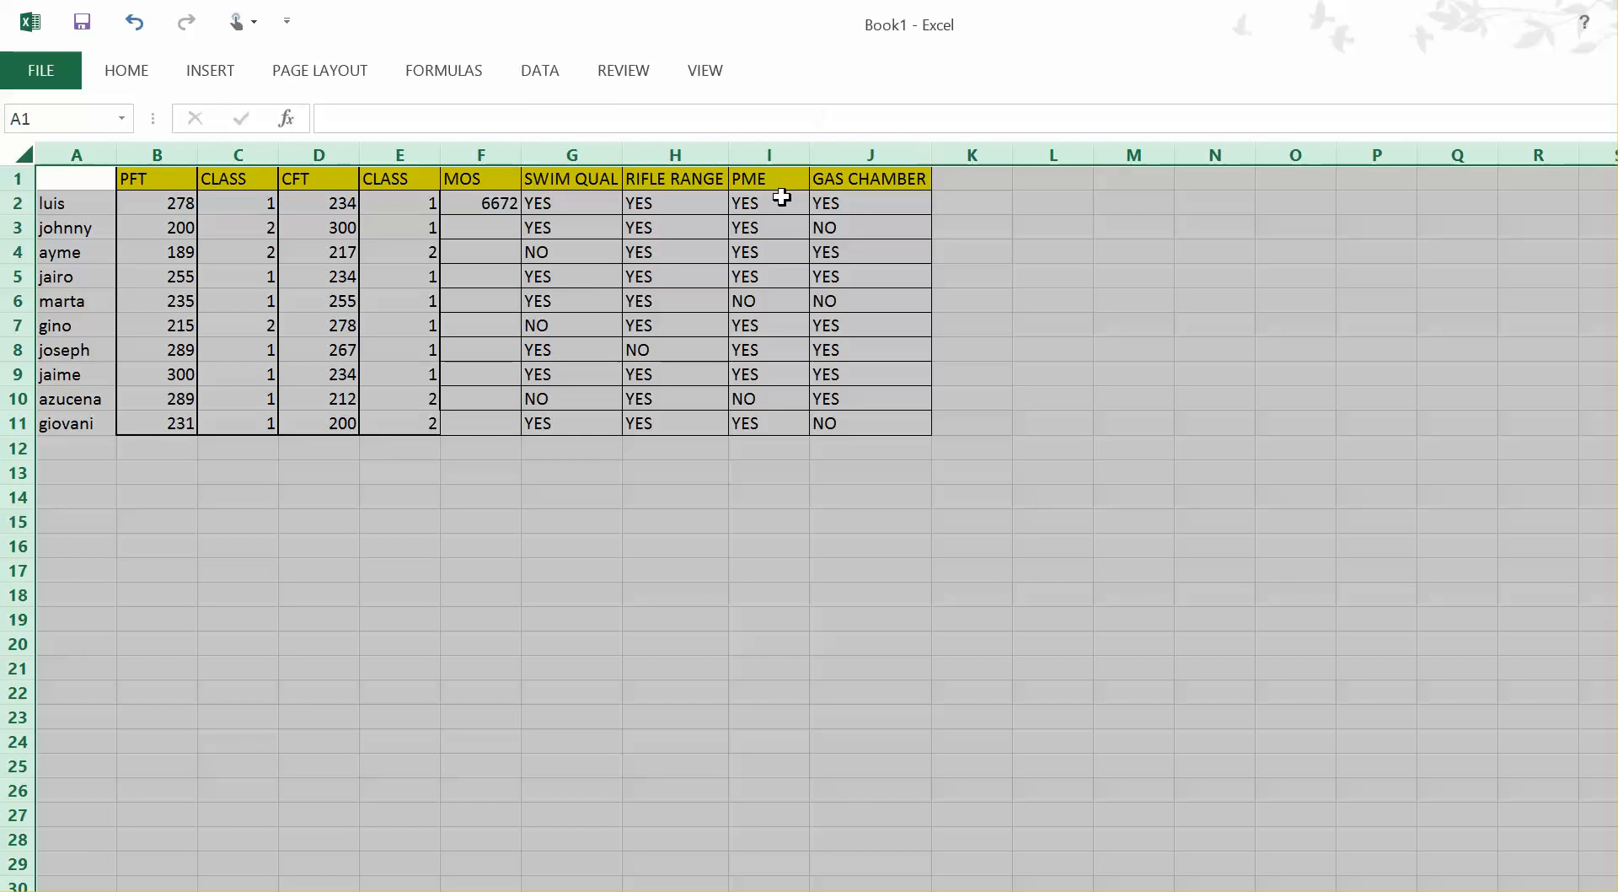
pyautogui.click(126, 71)
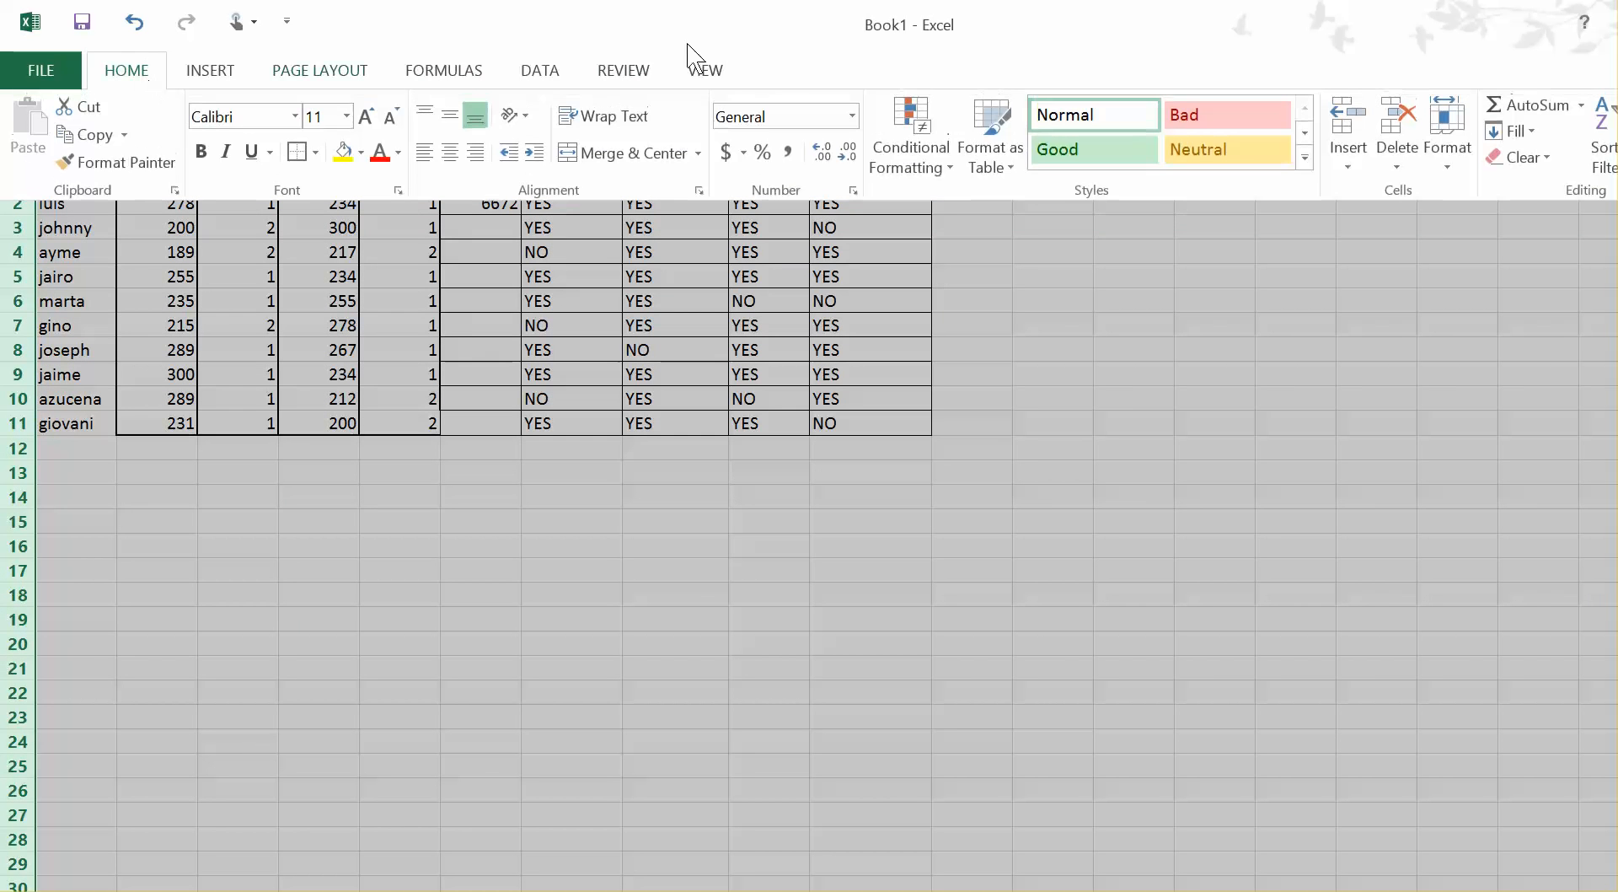
pyautogui.click(541, 71)
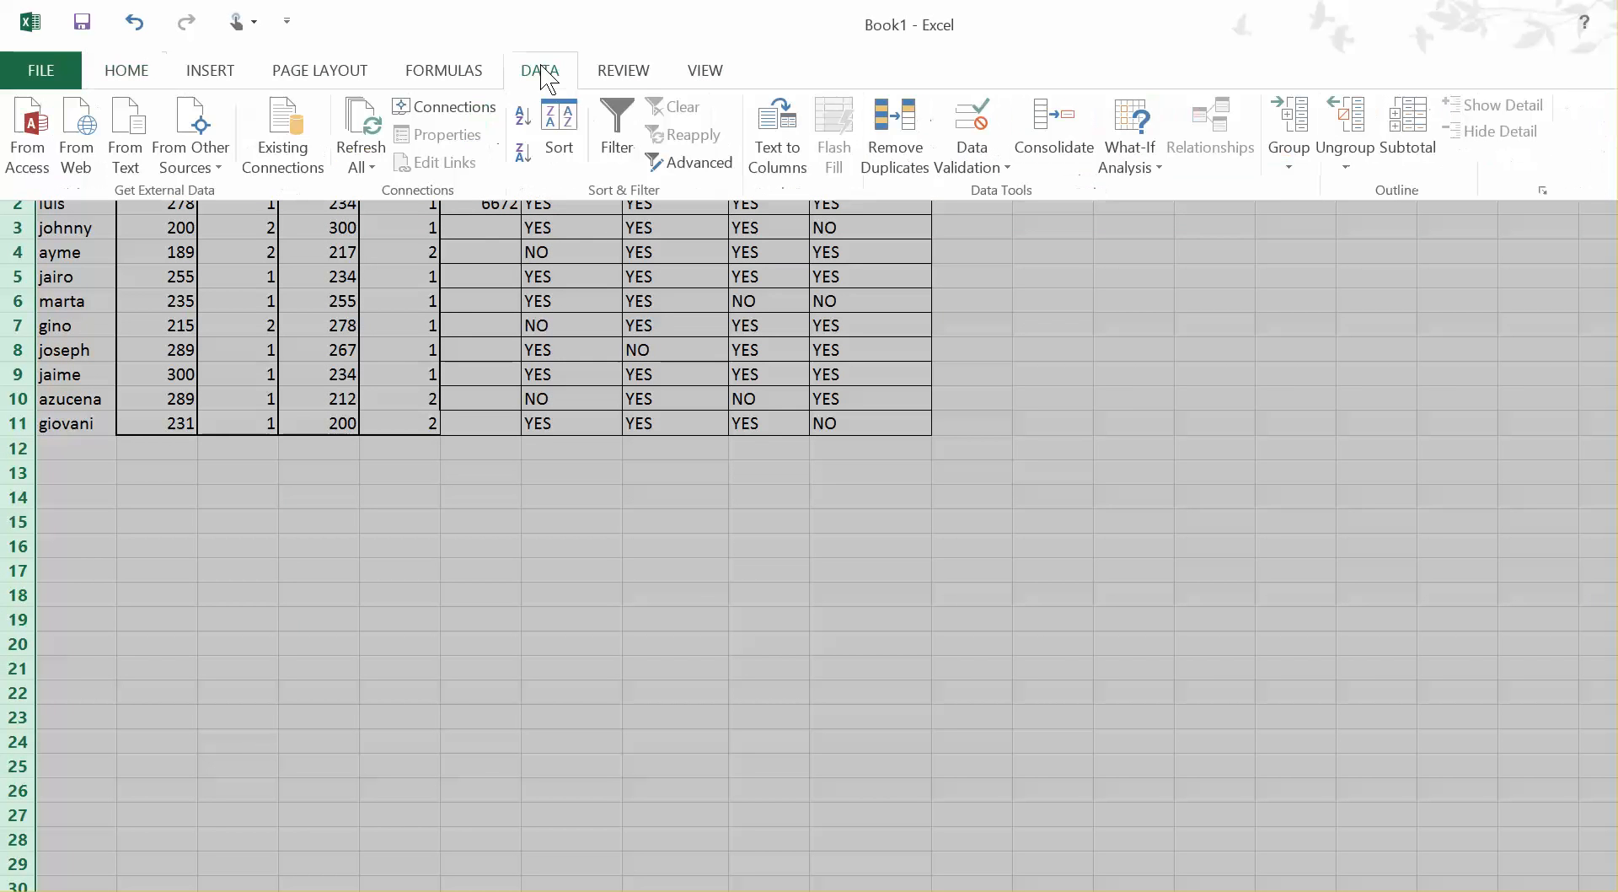
pyautogui.click(622, 139)
pyautogui.click(1178, 497)
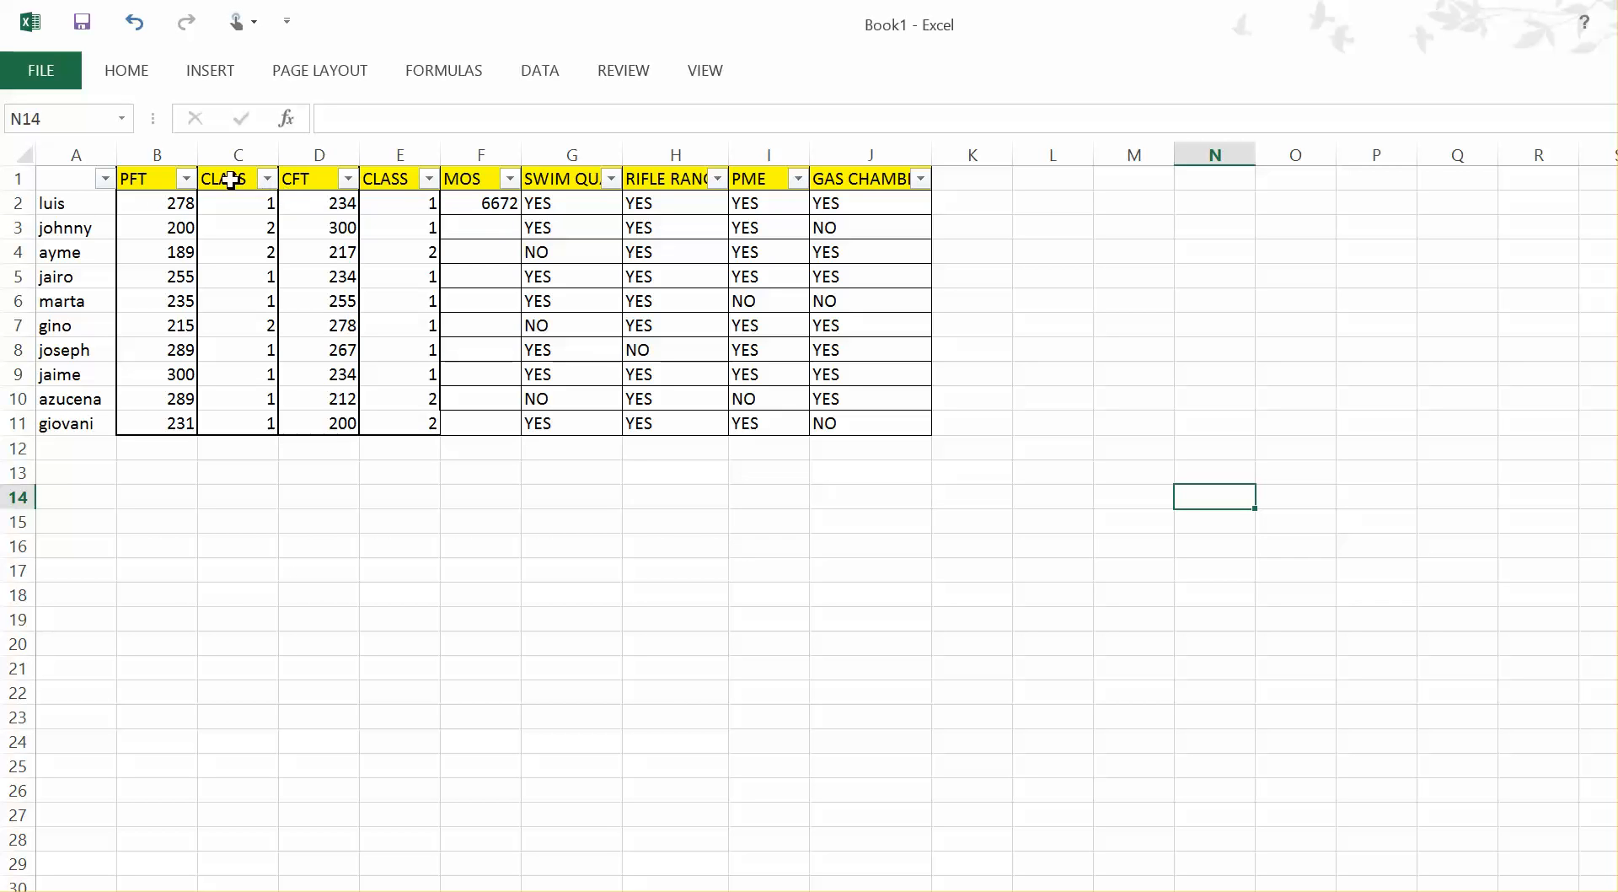
# - Filter the PFT CLASS column to show only class 1 rows
pyautogui.click(266, 179)
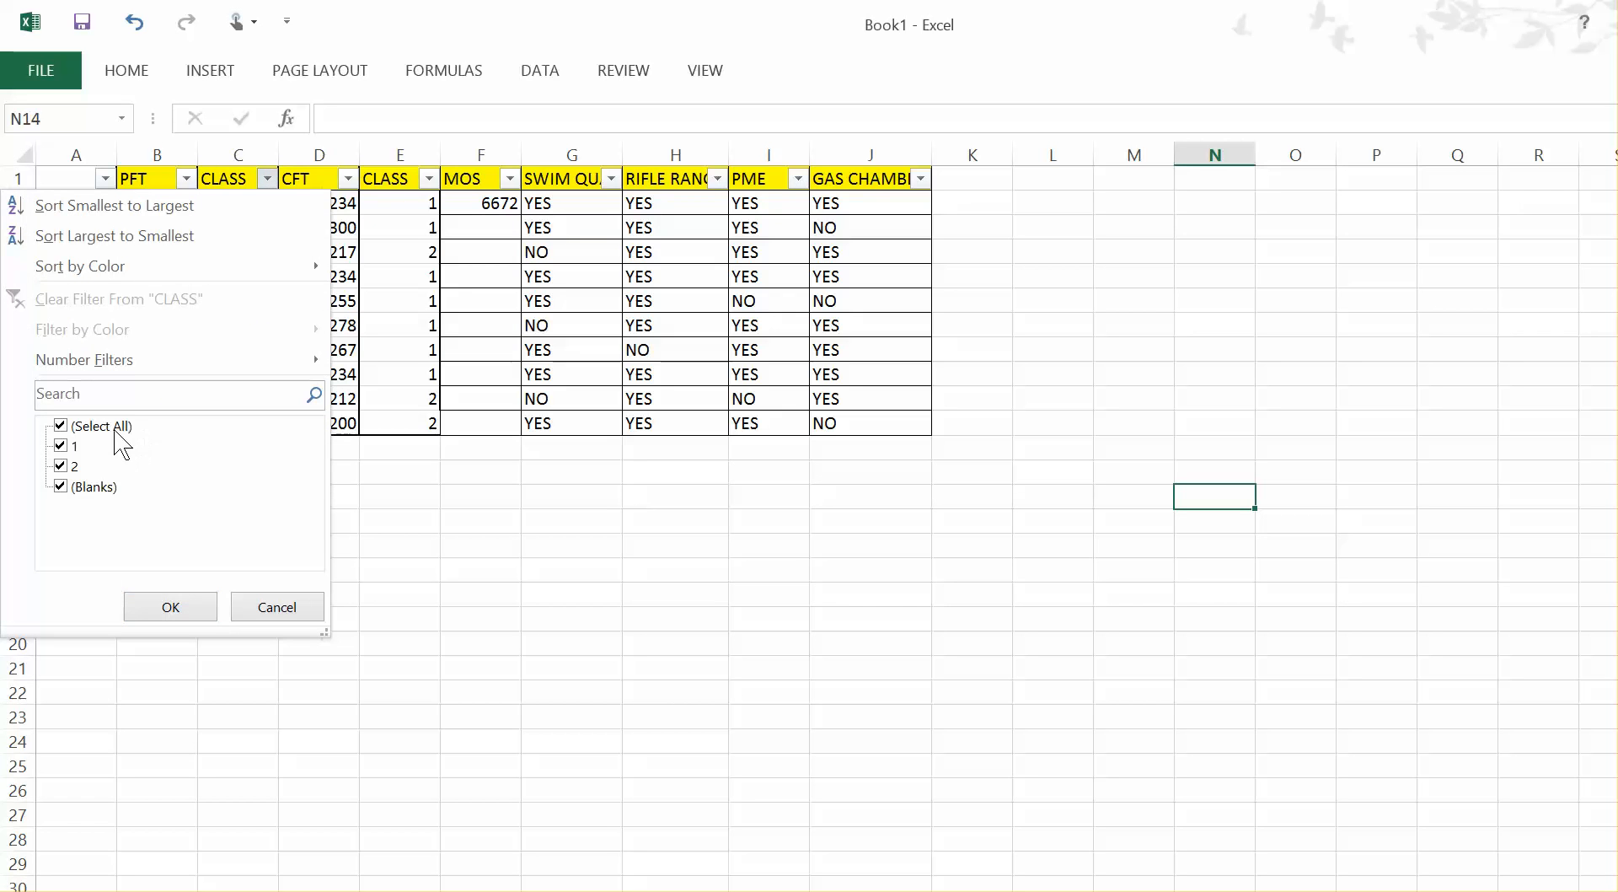
pyautogui.click(115, 429)
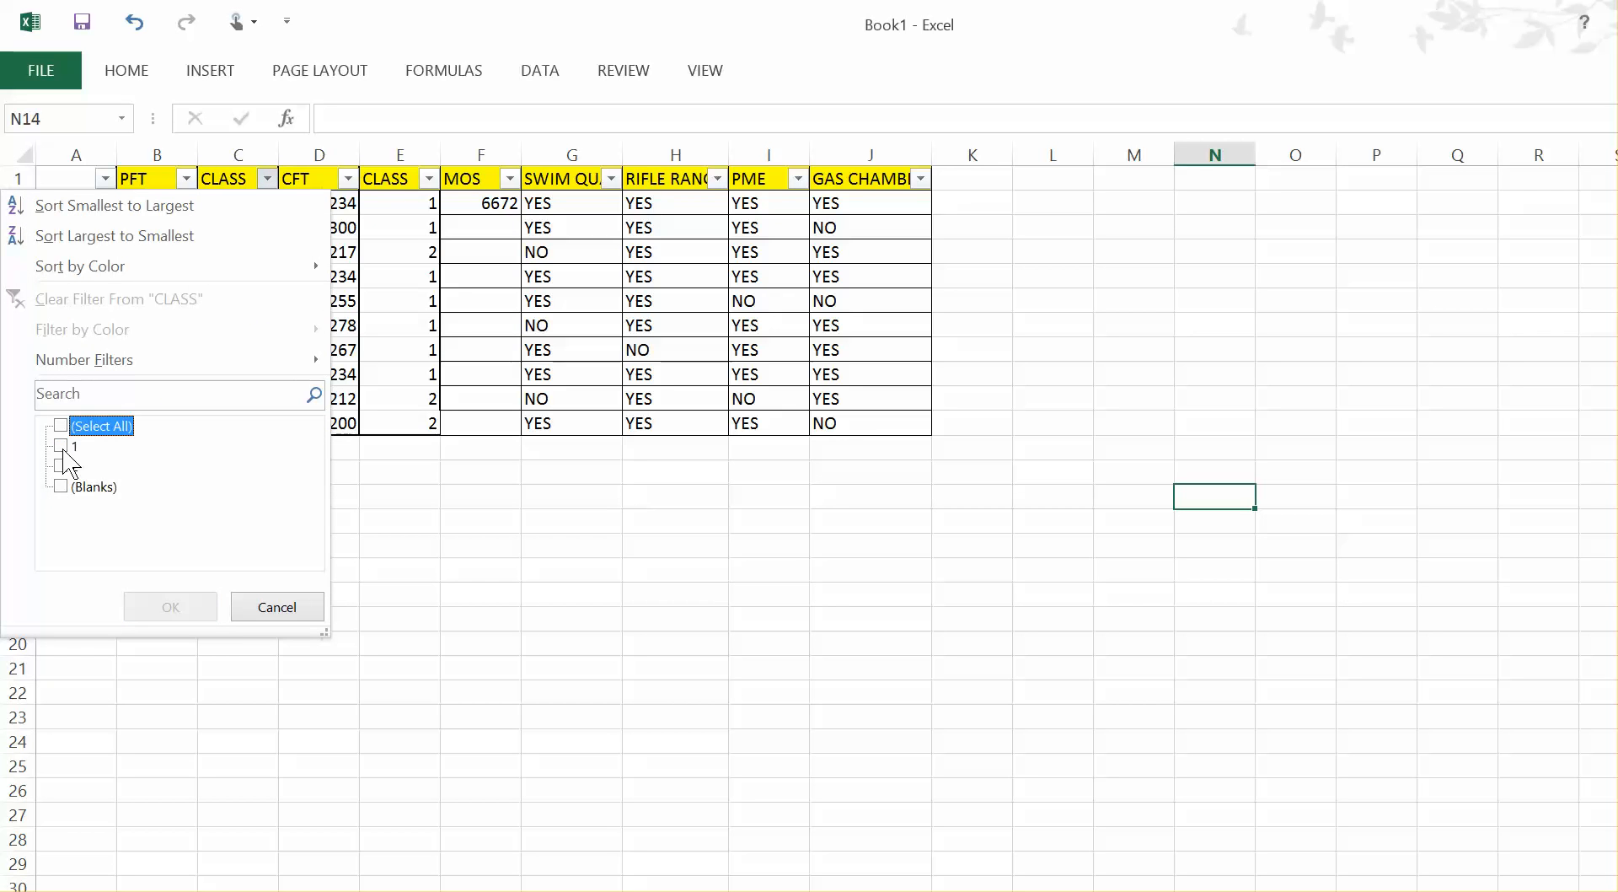
pyautogui.click(74, 446)
pyautogui.click(142, 603)
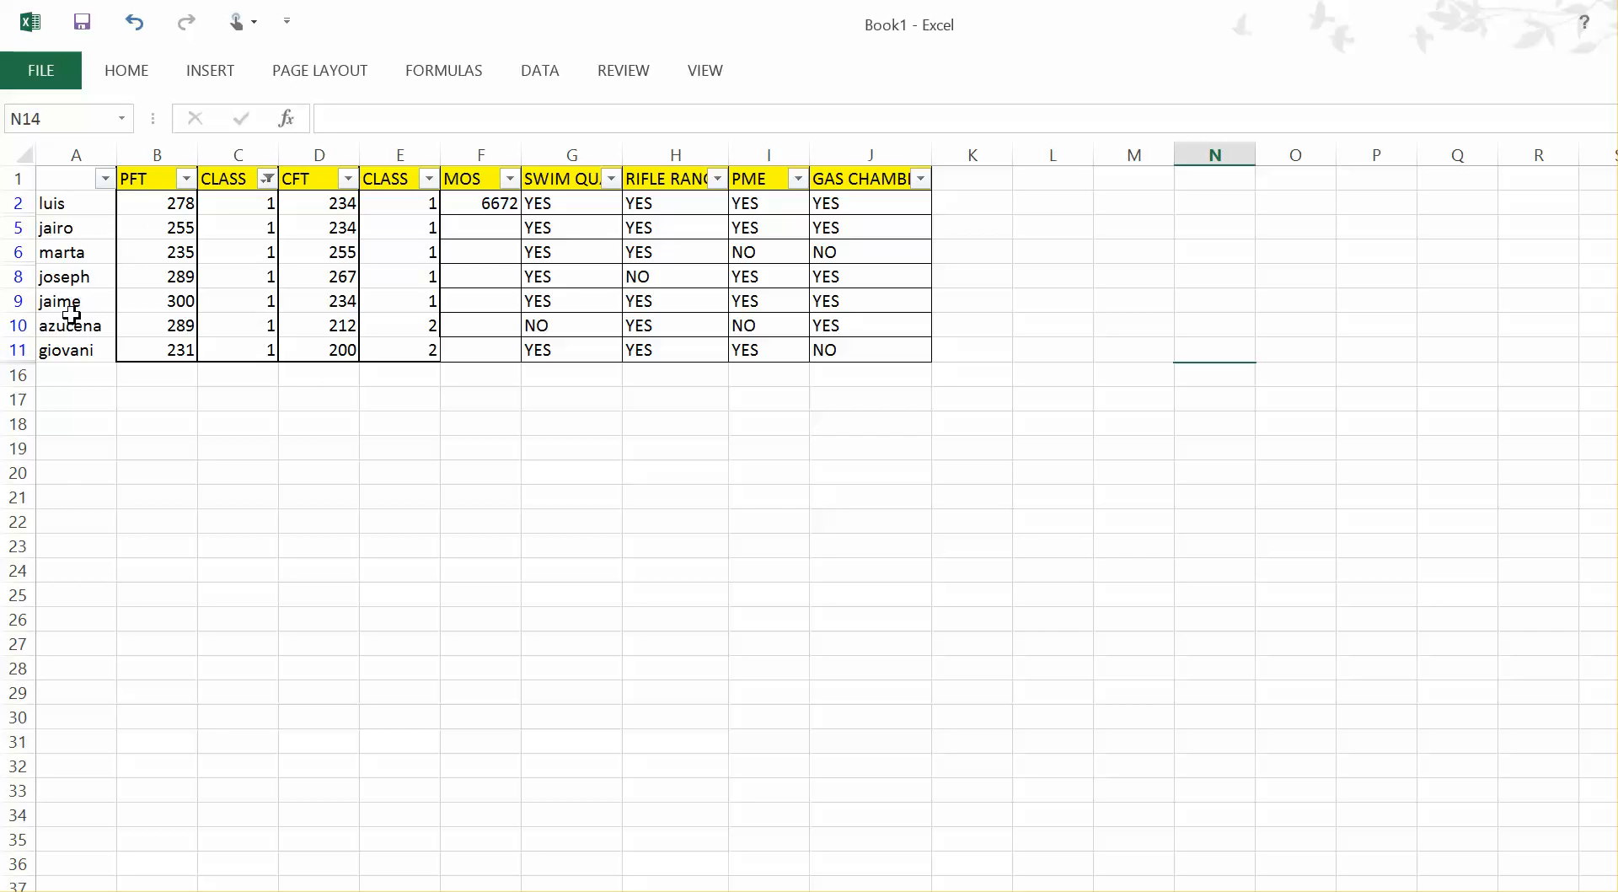
# - Show all values again in the PFT CLASS filter
pyautogui.click(266, 178)
pyautogui.click(84, 428)
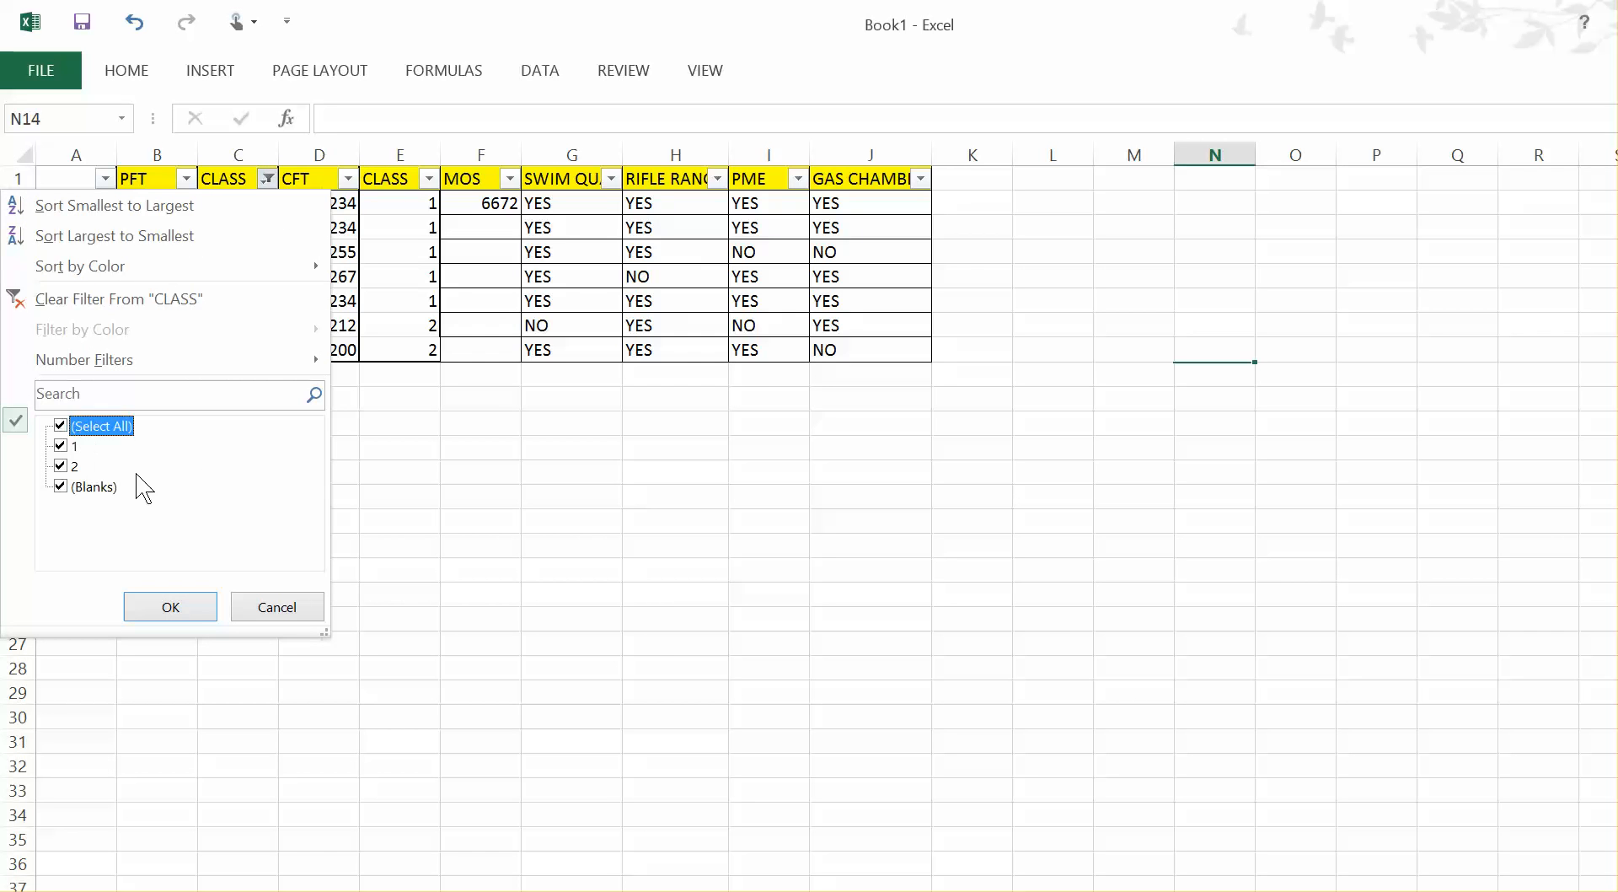
pyautogui.click(175, 611)
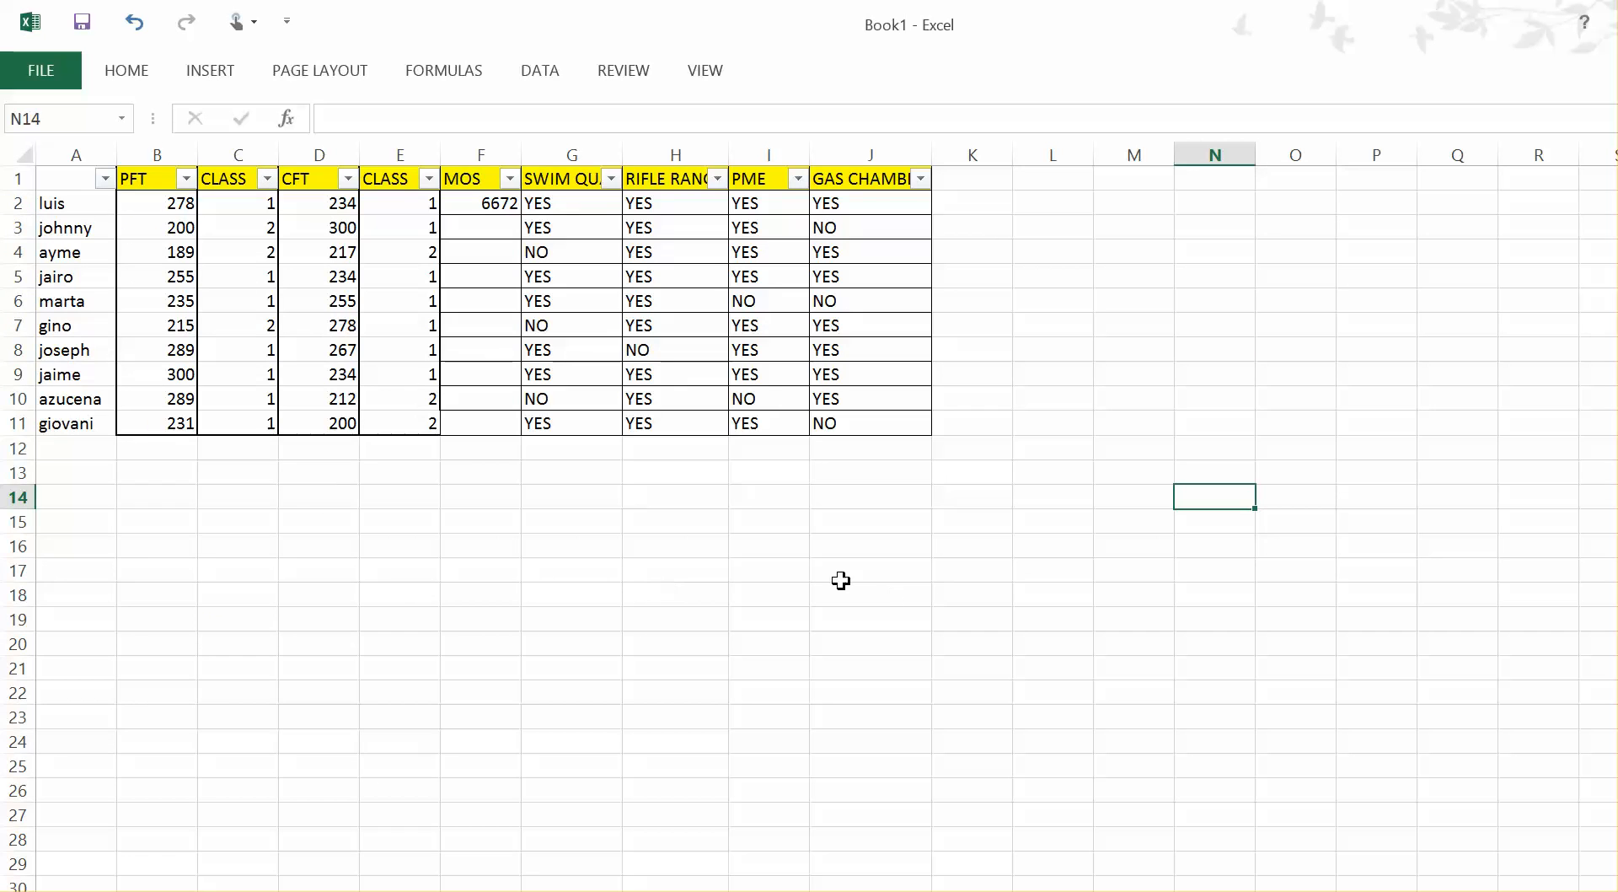
# - Filter the CFT CLASS column to show only class 1 rows
pyautogui.click(429, 179)
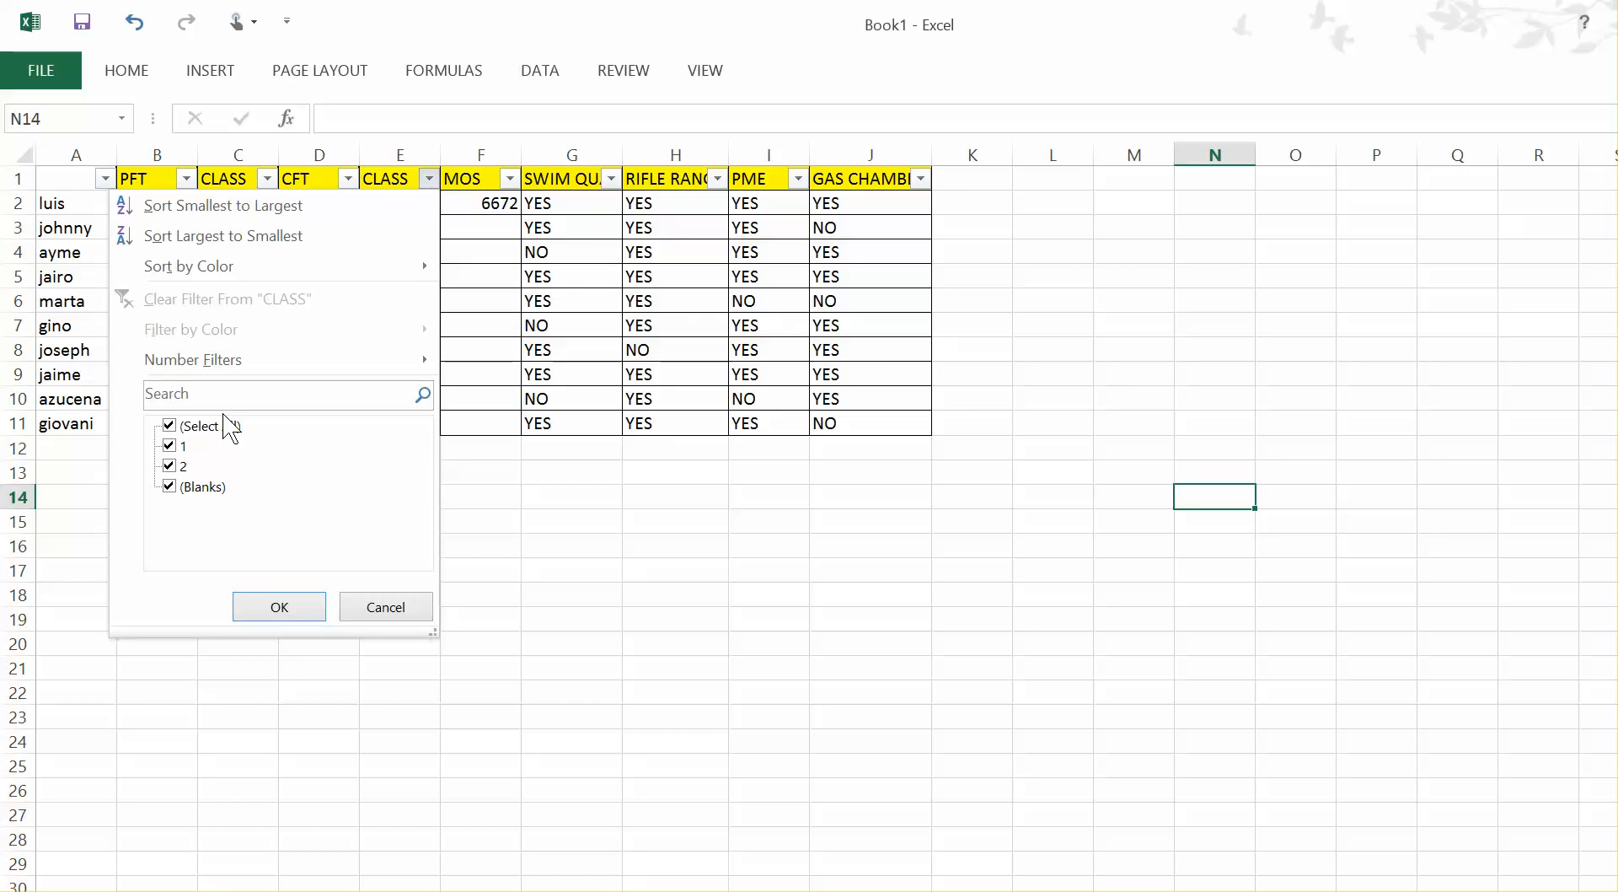
pyautogui.click(205, 428)
pyautogui.click(170, 446)
pyautogui.click(268, 608)
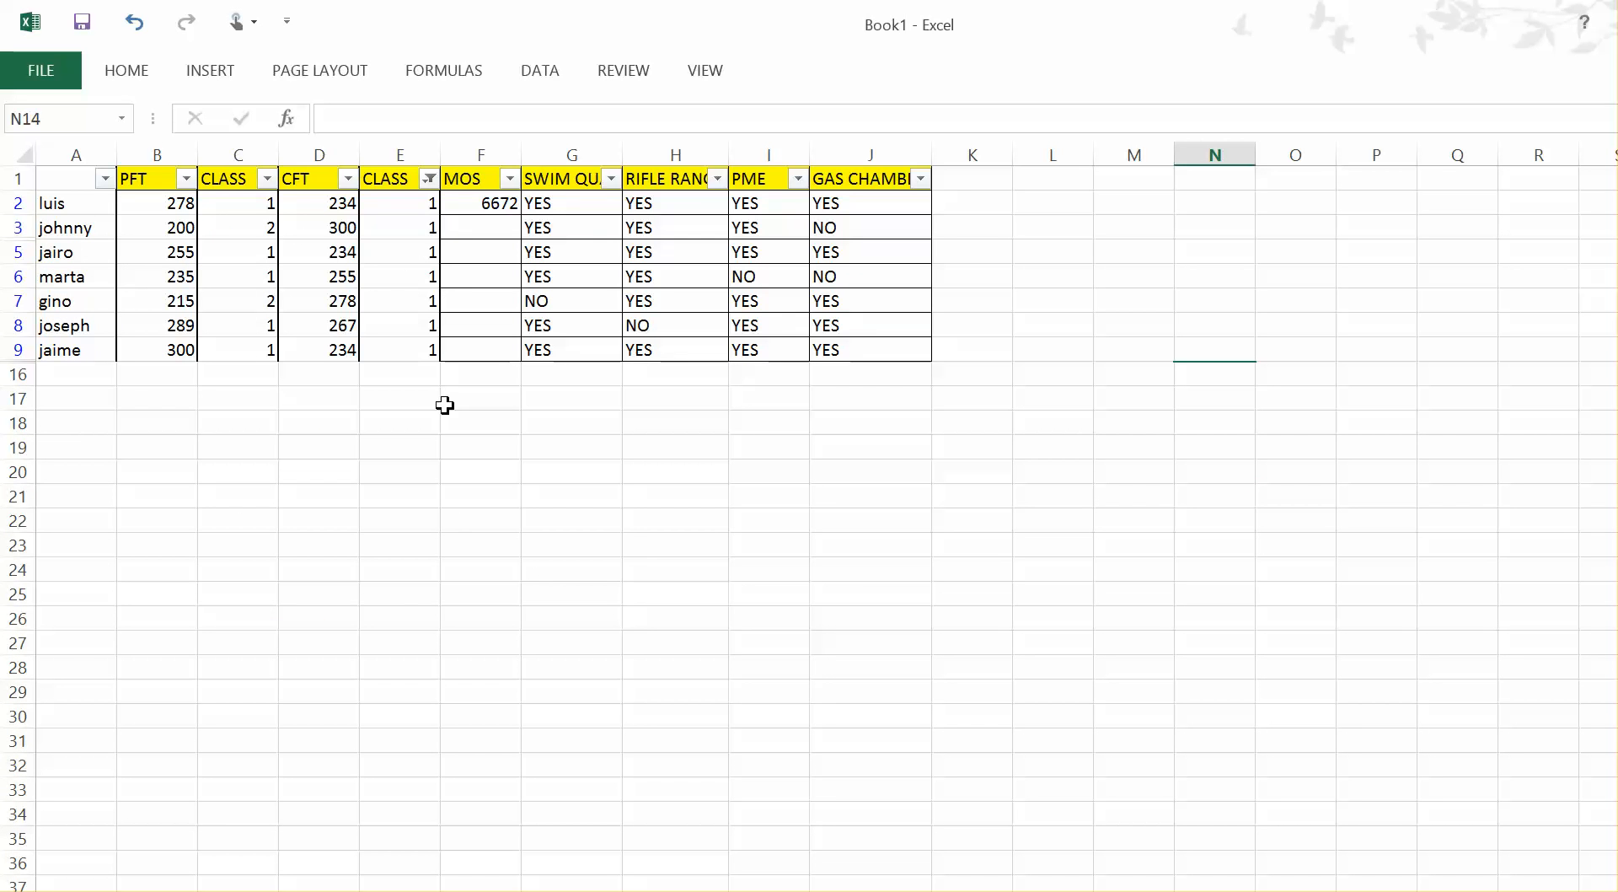
# - Reselect all values in the CFT CLASS filter to restore the full roster
pyautogui.click(430, 179)
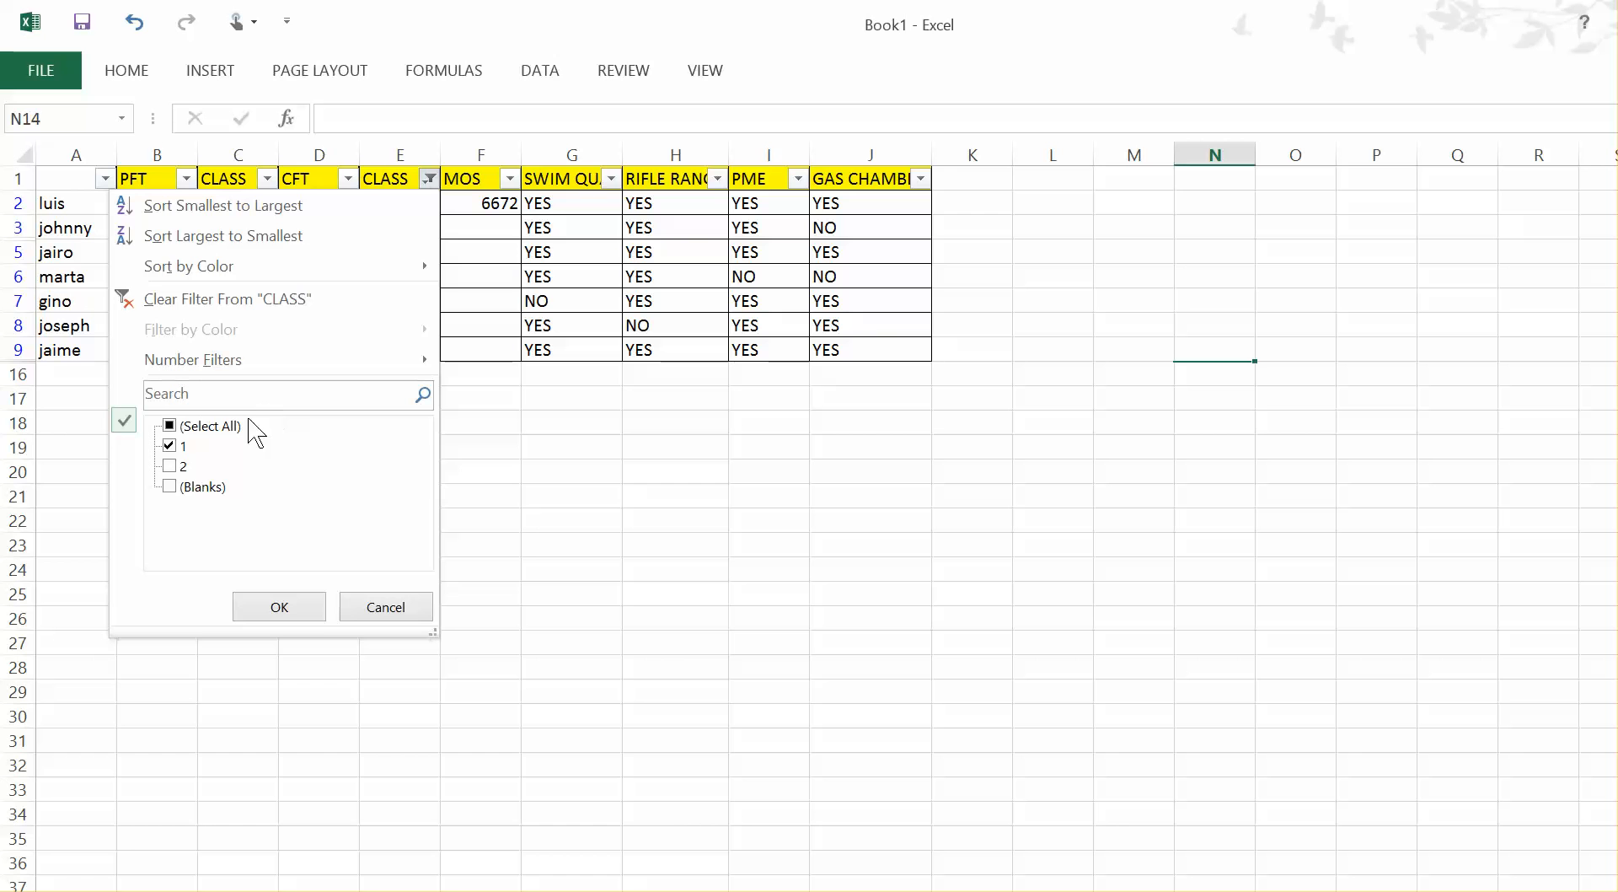
pyautogui.click(210, 427)
pyautogui.click(271, 607)
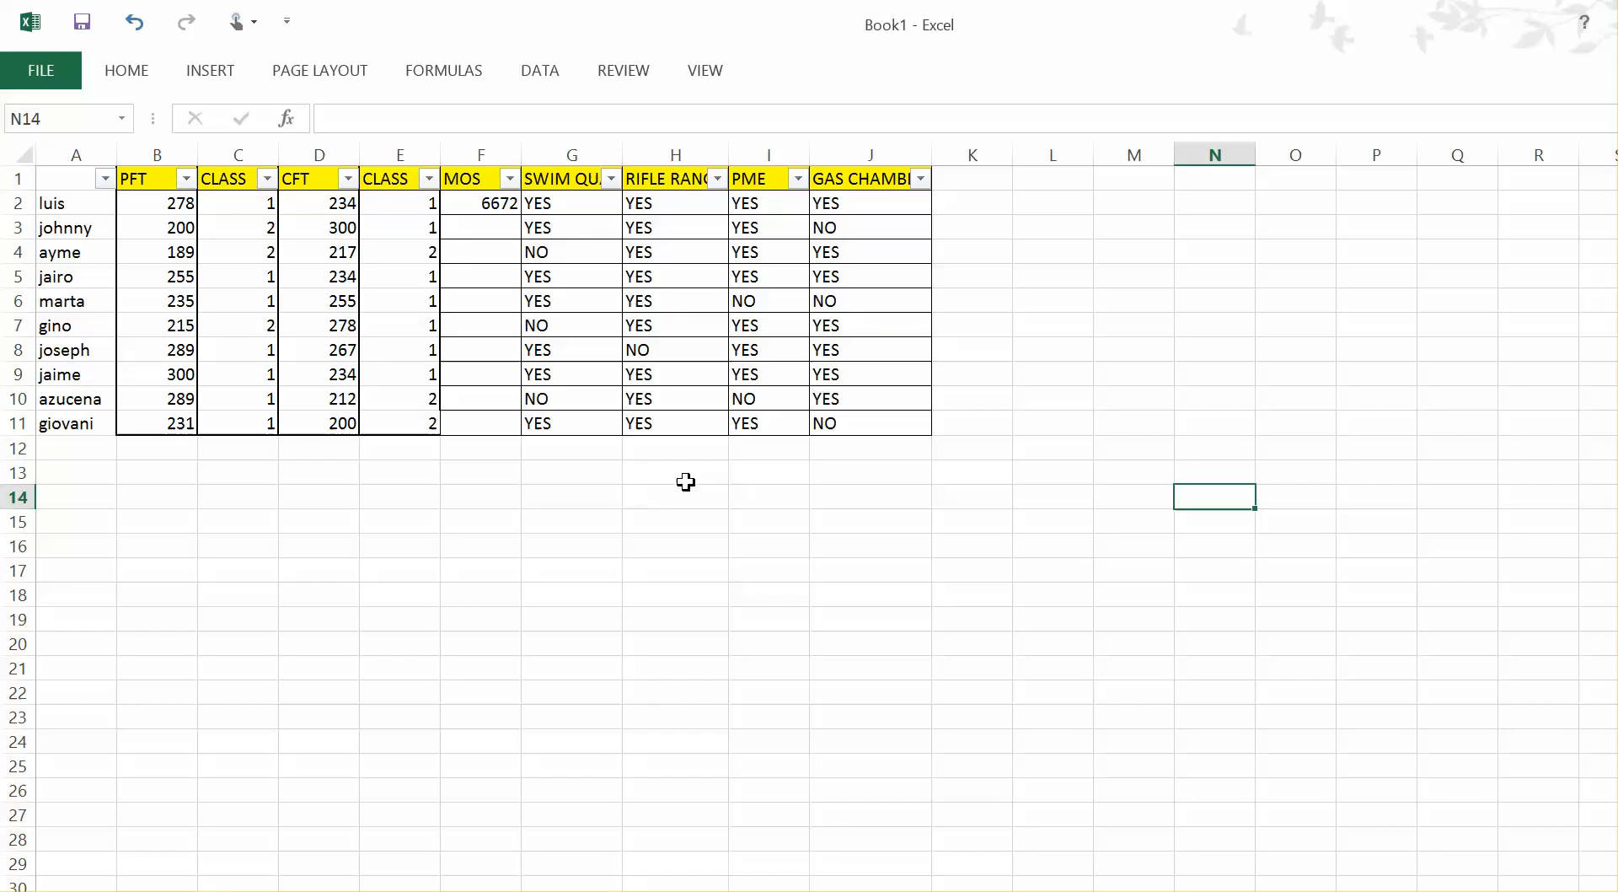
pyautogui.click(776, 536)
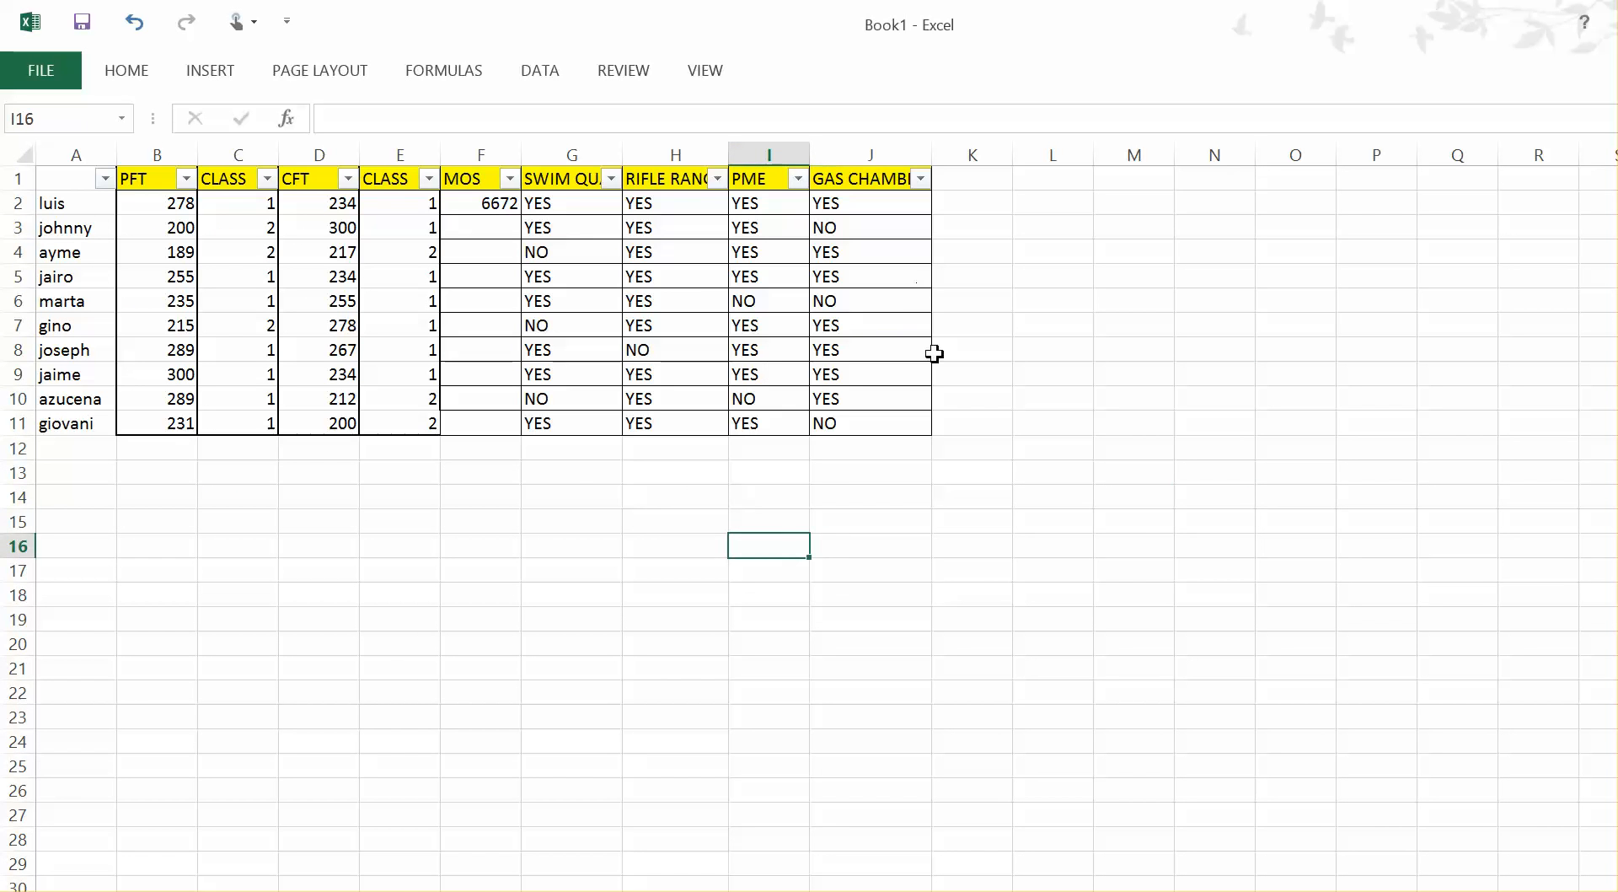
# - Filter the SWIM QUAL column to show only the NO entries
pyautogui.click(611, 178)
pyautogui.click(380, 427)
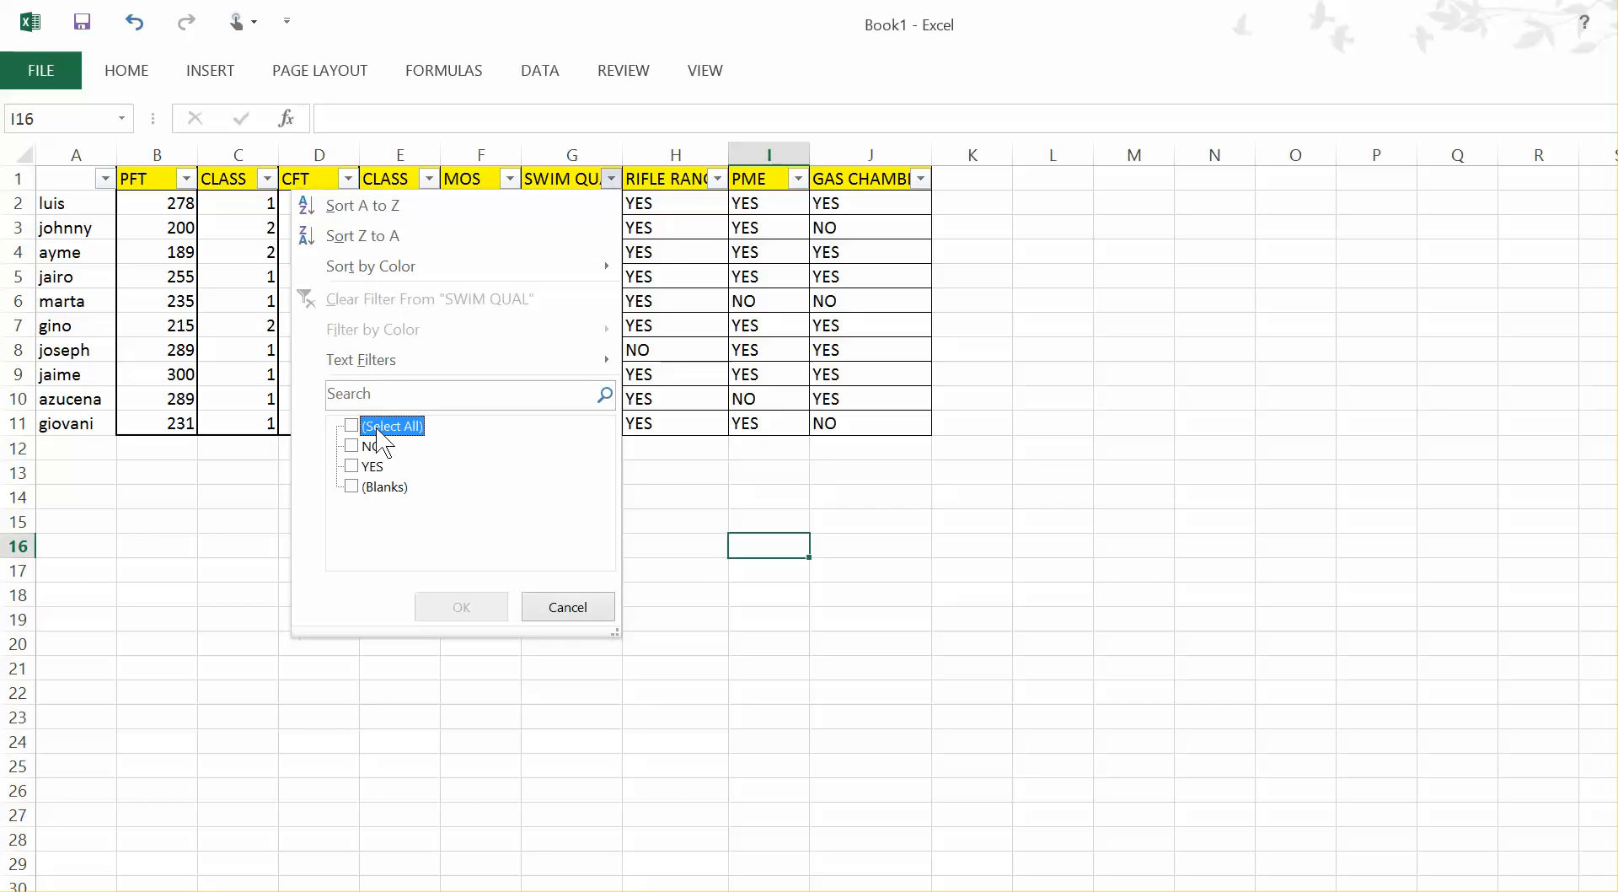
pyautogui.click(371, 447)
pyautogui.click(466, 607)
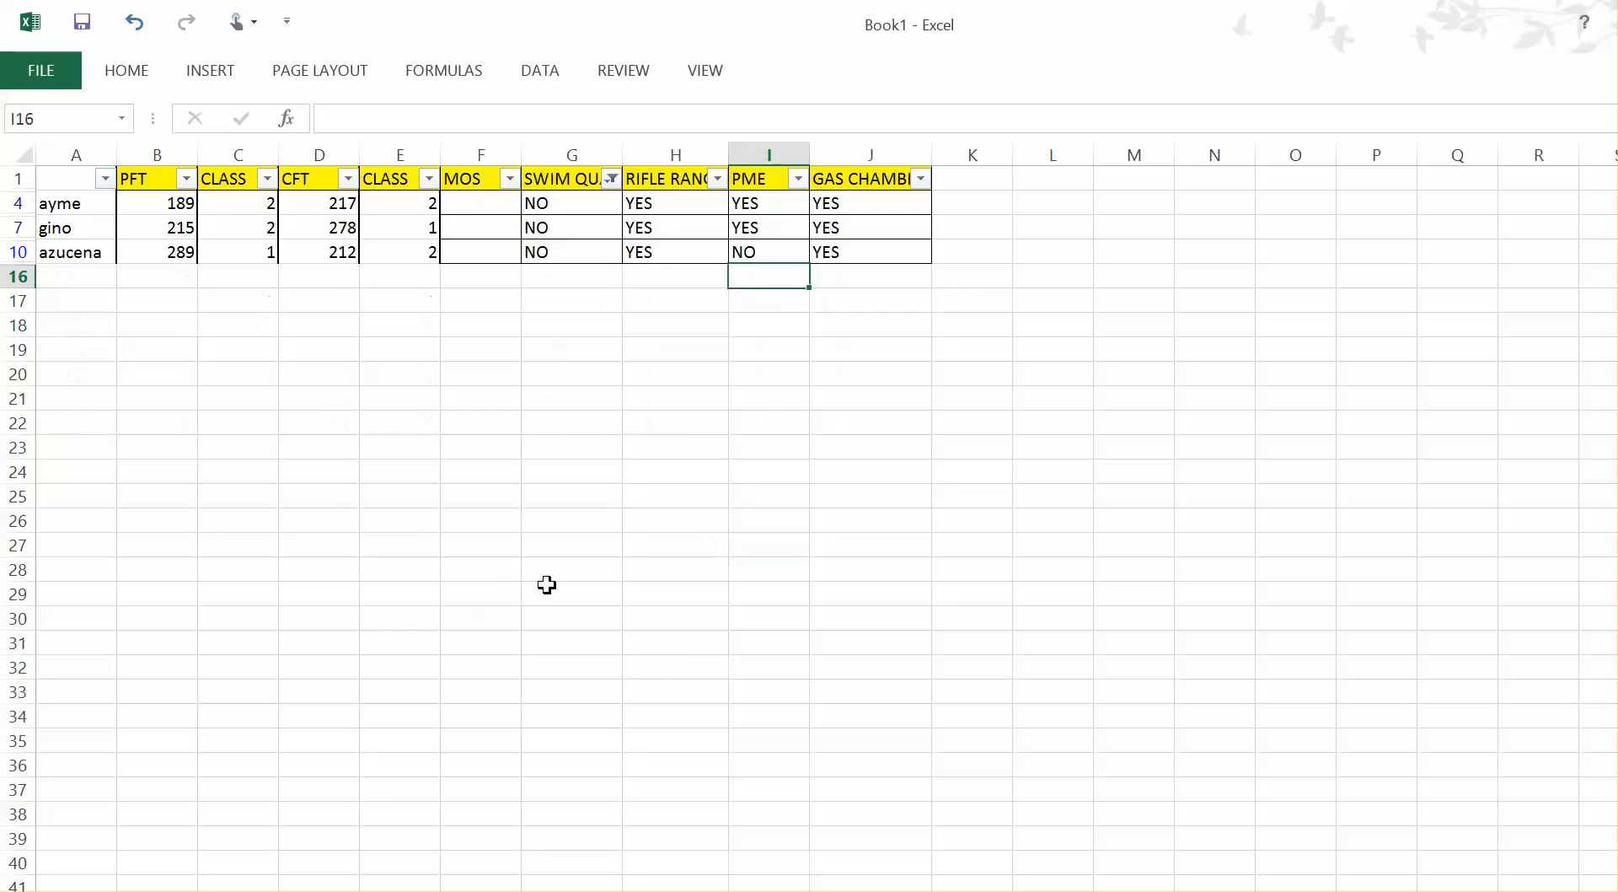
# - Reselect all values in the SWIM QUAL filter to restore the full roster
pyautogui.click(610, 179)
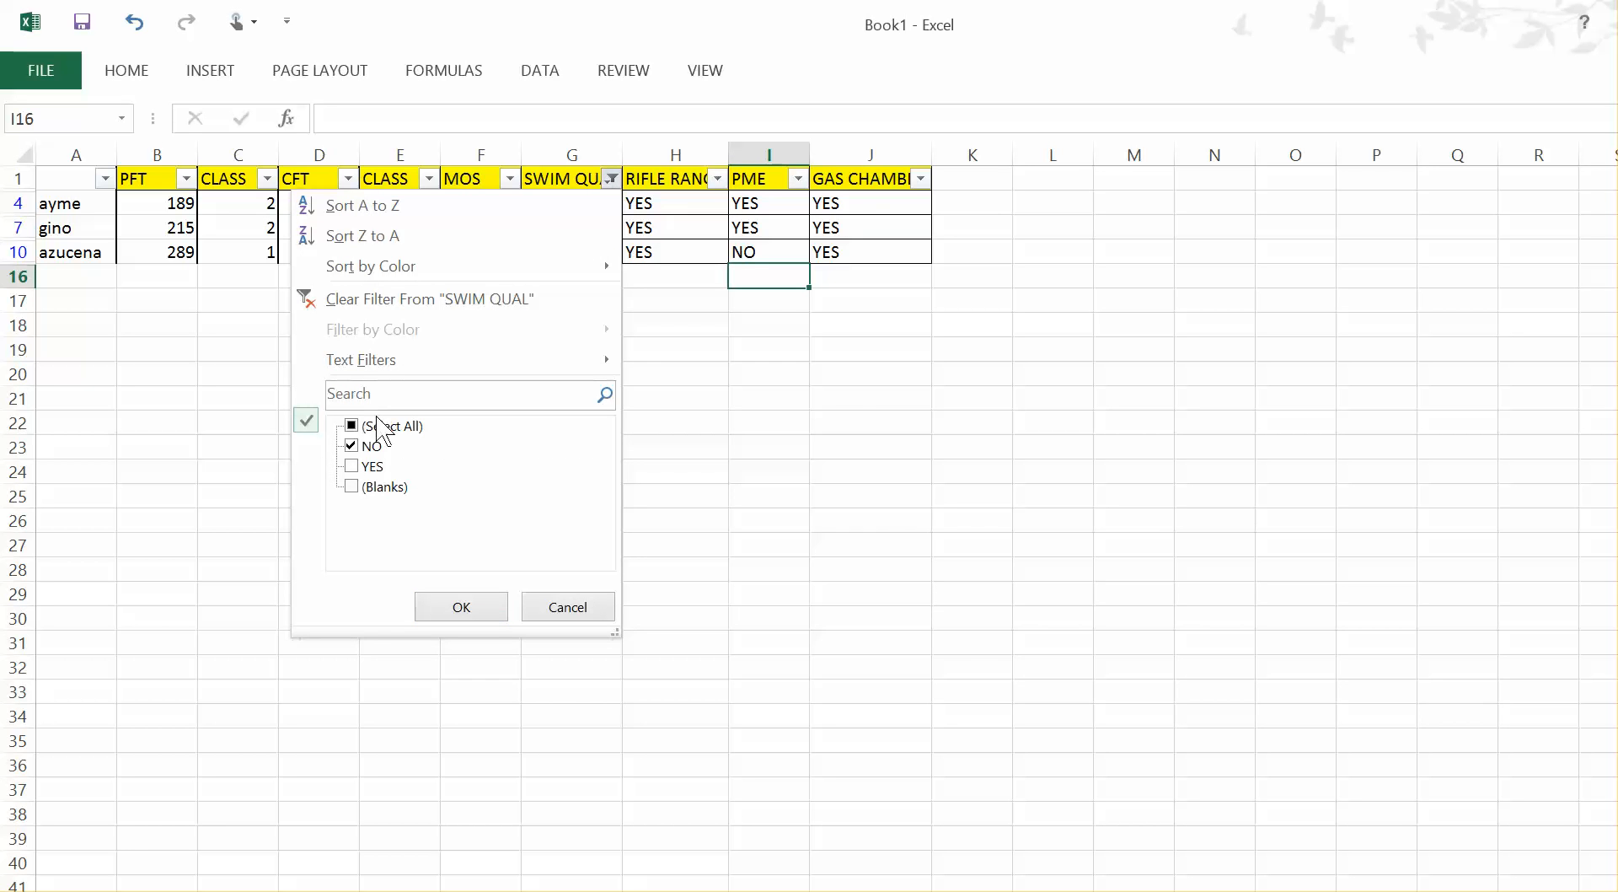
pyautogui.click(376, 427)
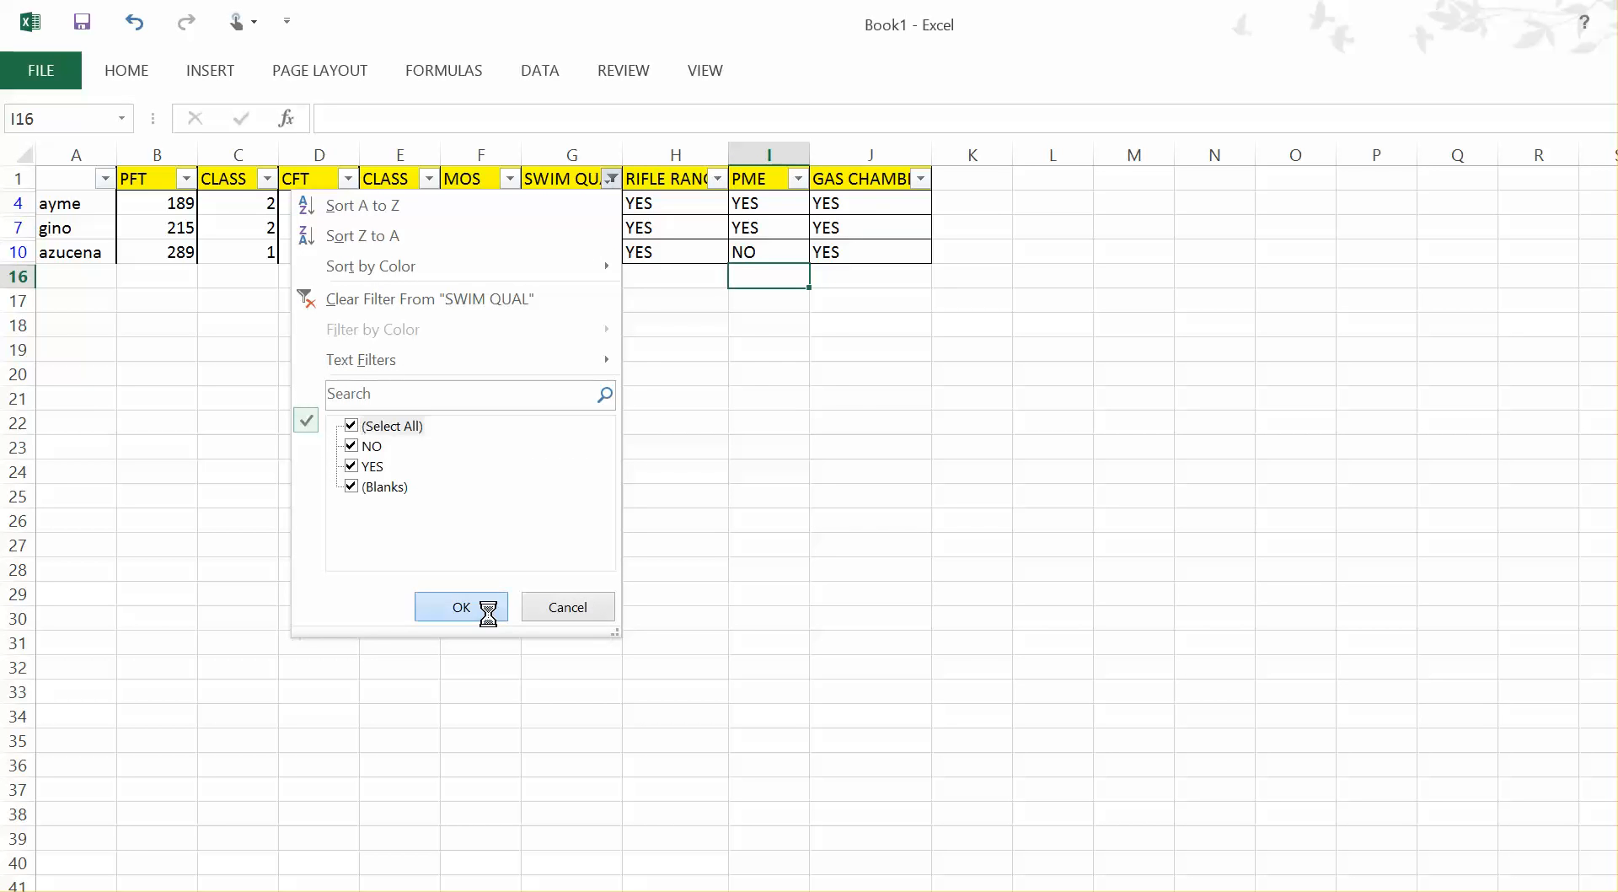
pyautogui.click(461, 607)
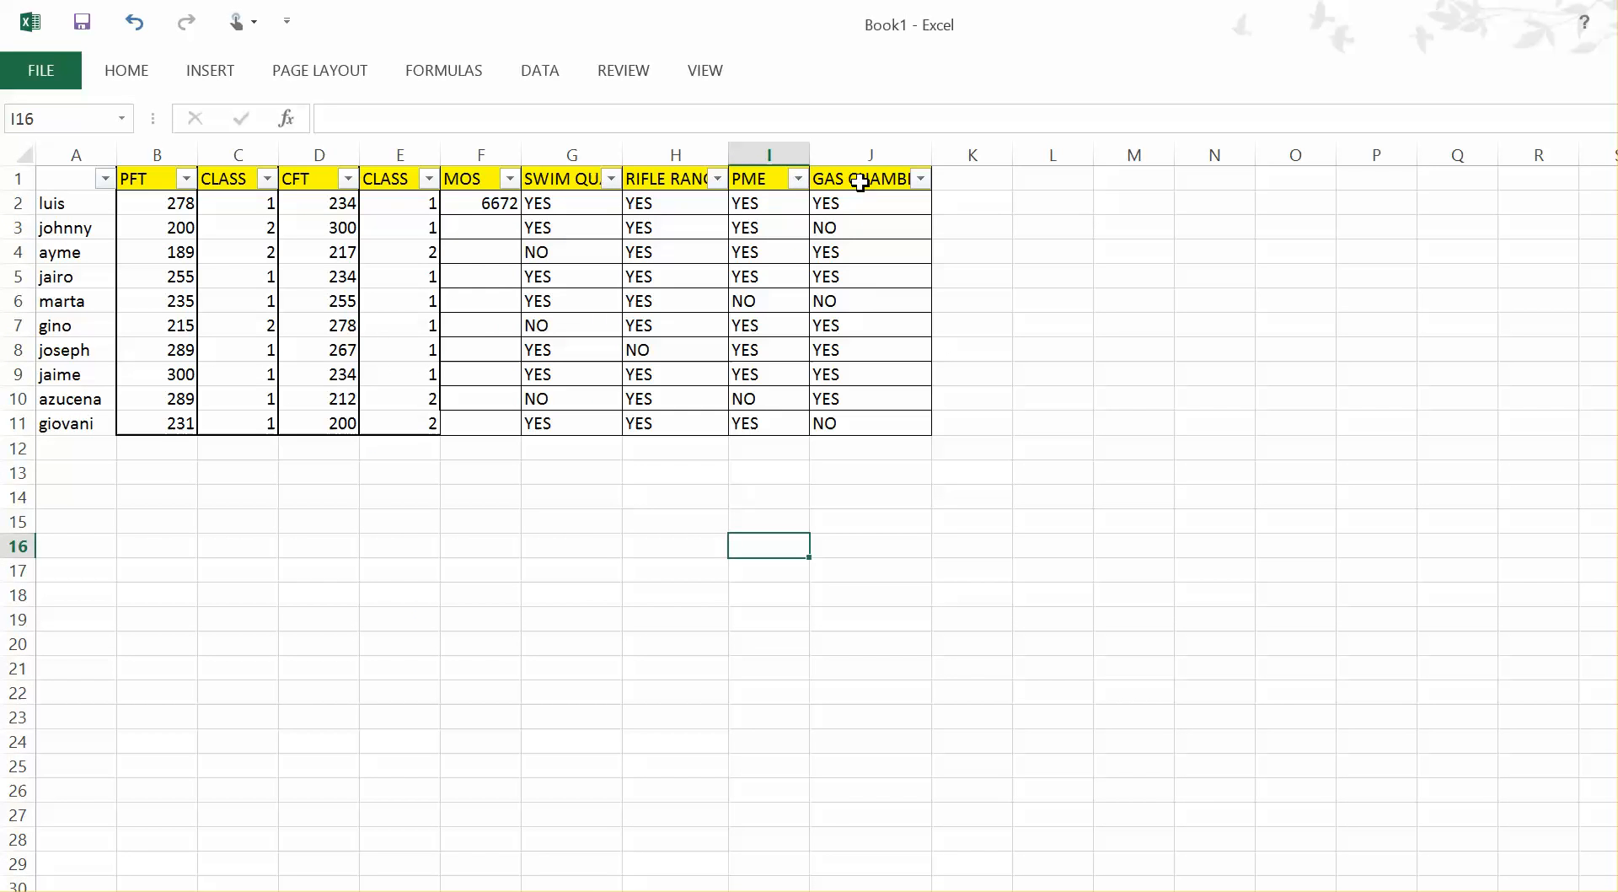
# - Filter the GAS CHAMBER column to show only the NO entries
pyautogui.click(921, 178)
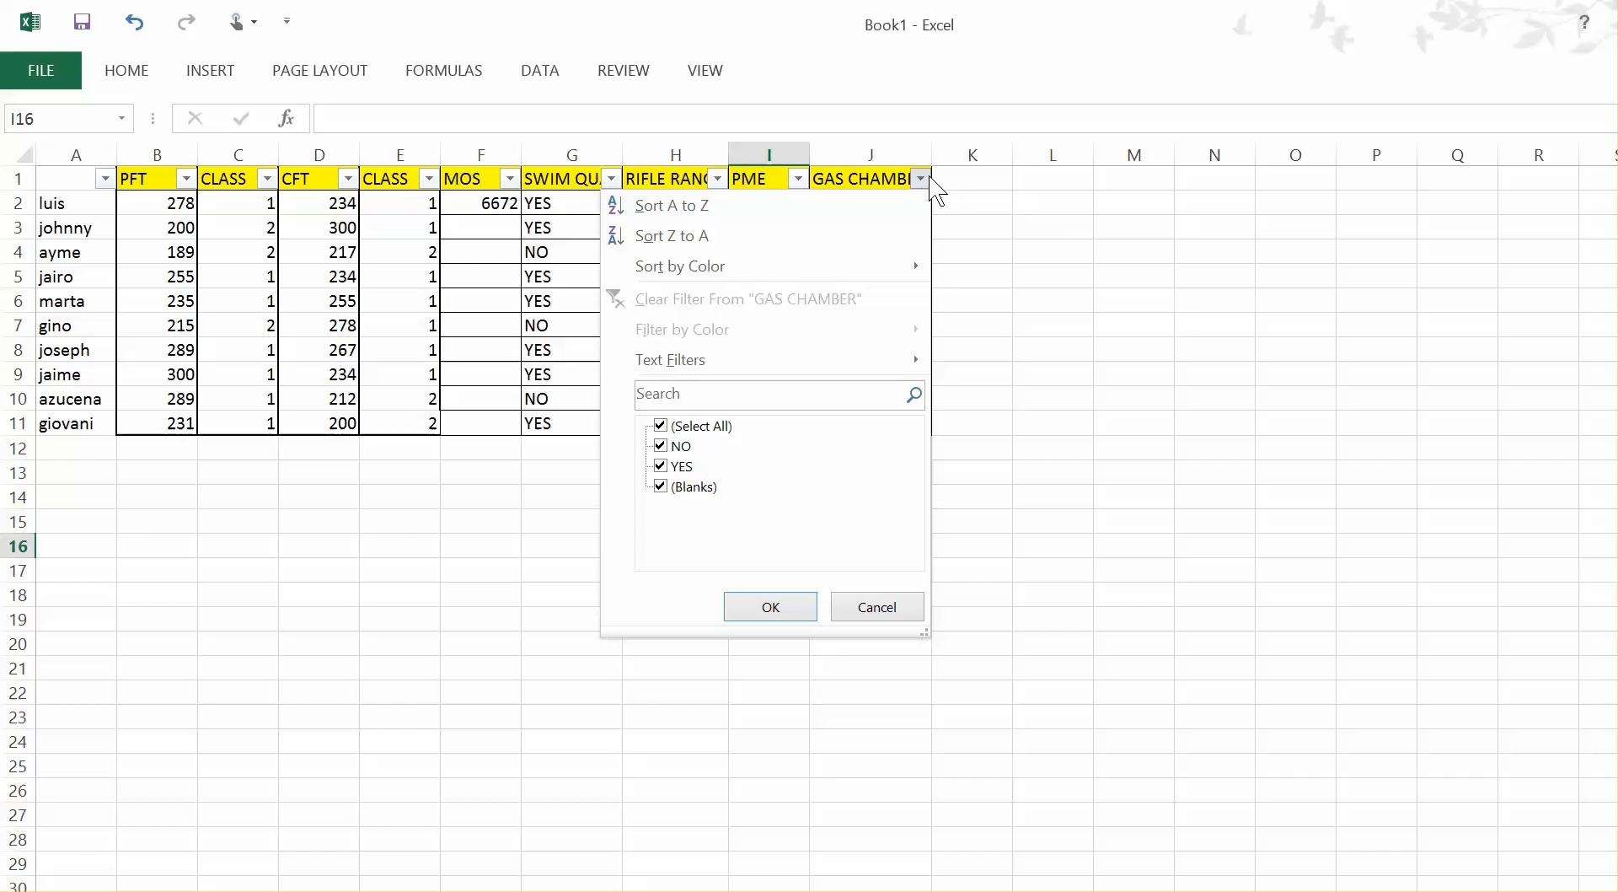
pyautogui.click(692, 428)
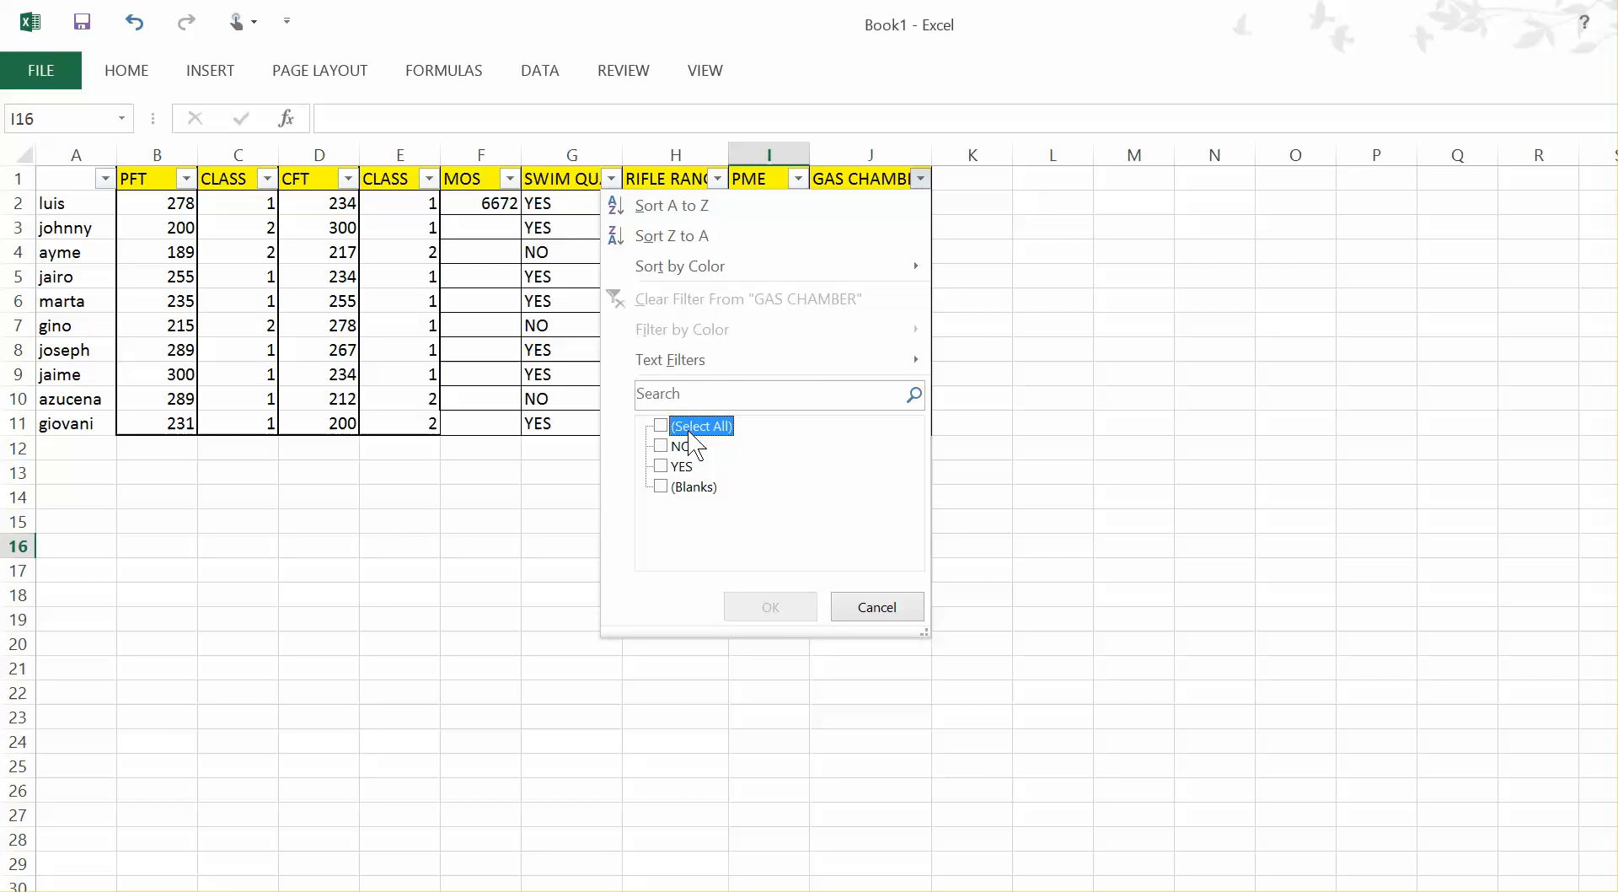
pyautogui.click(683, 445)
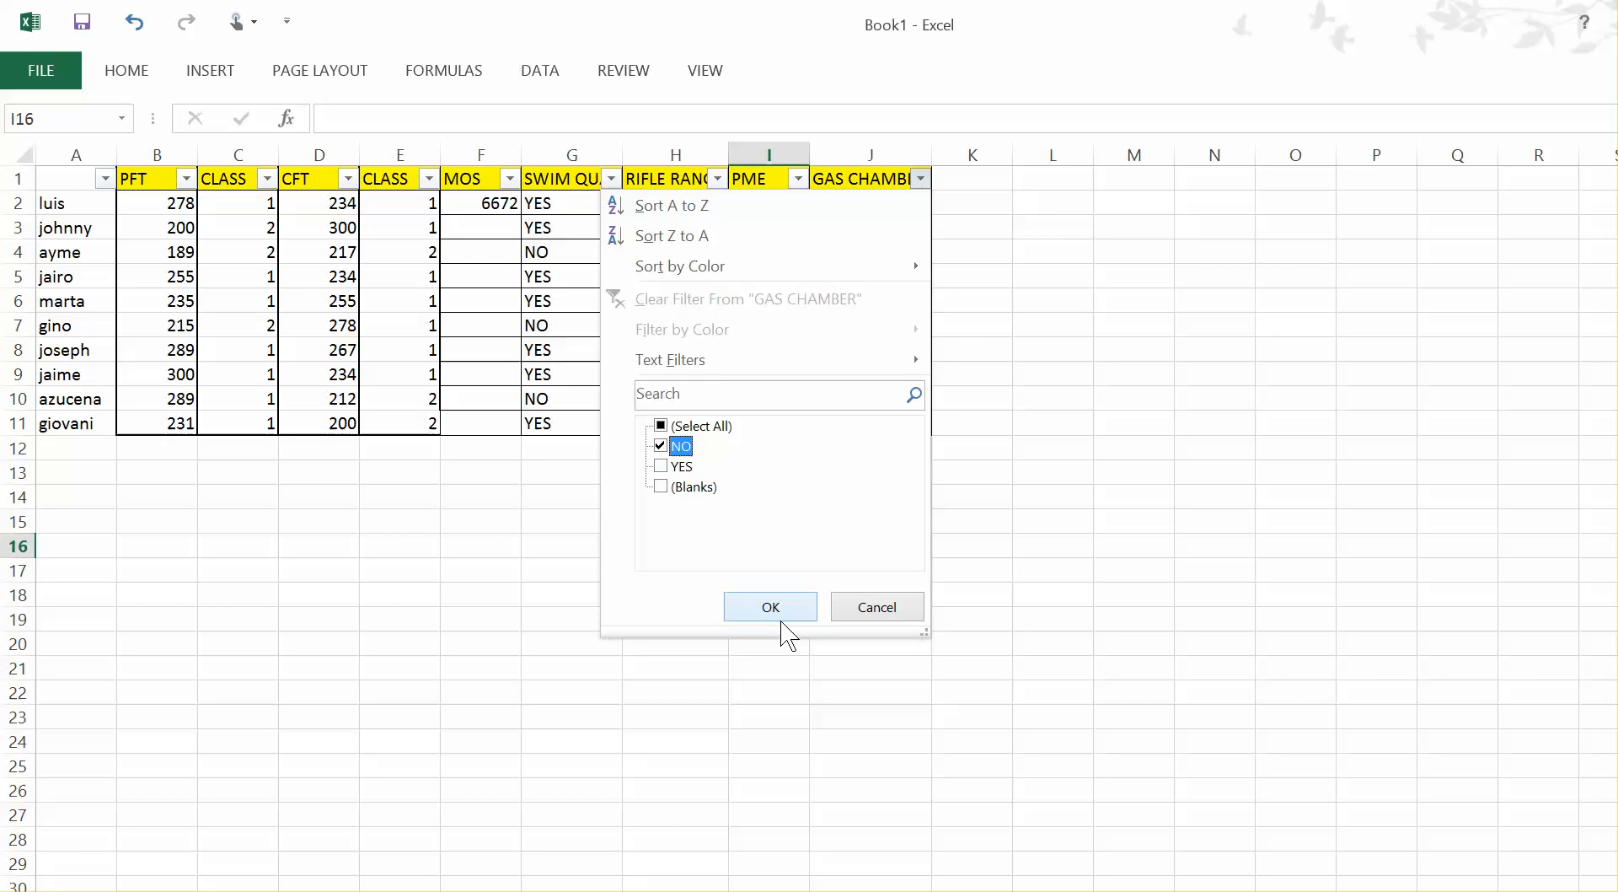
pyautogui.click(788, 610)
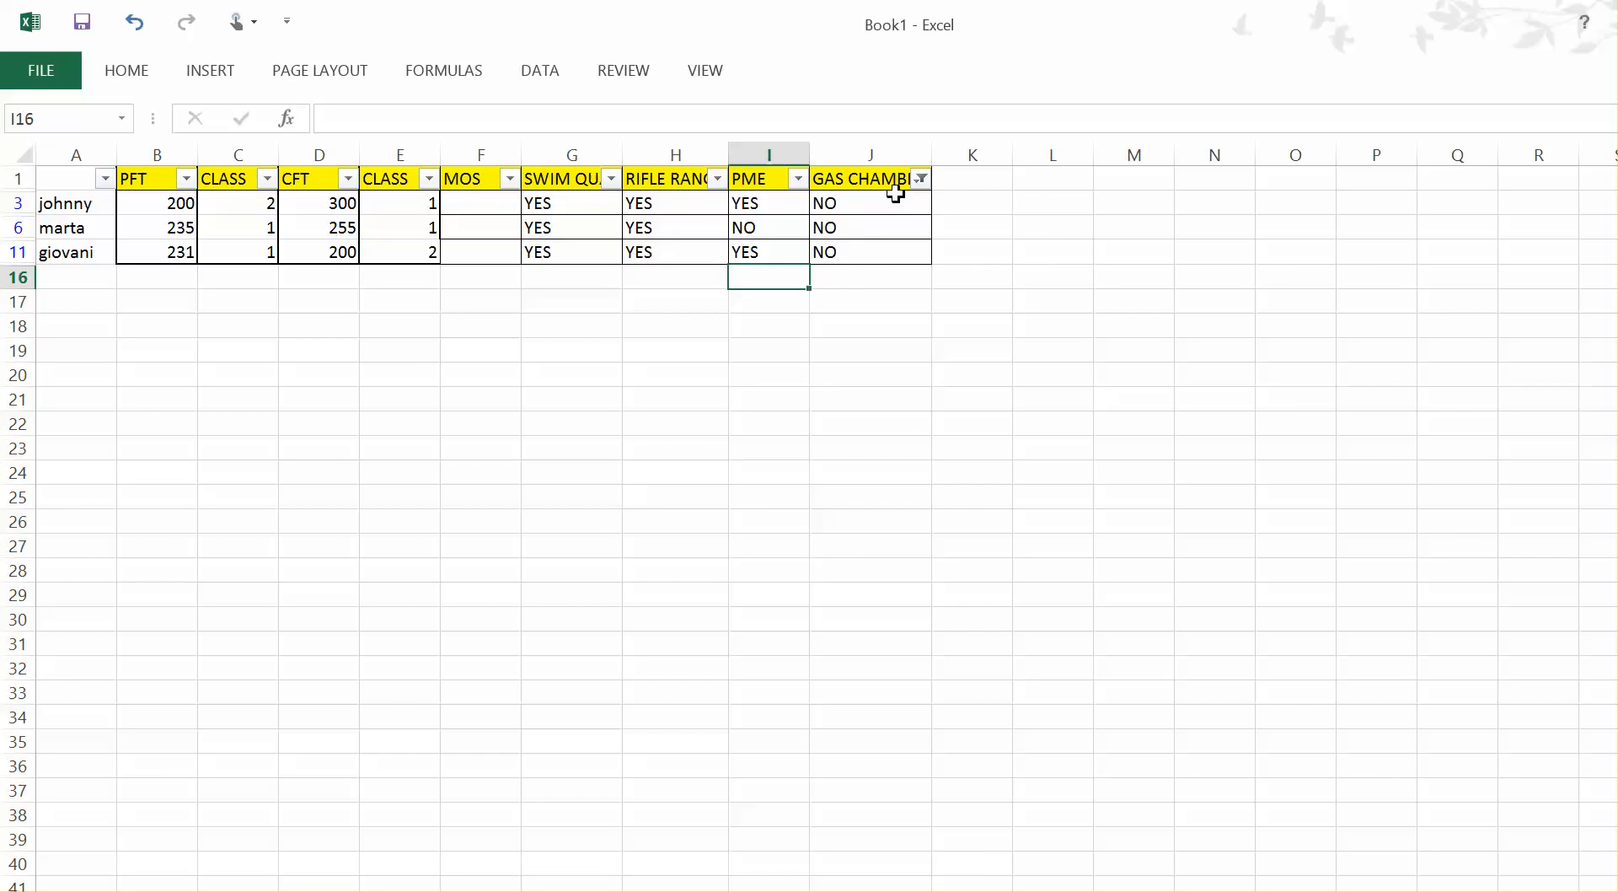
# - Reselect all values in the GAS CHAMBER filter to restore the full roster
pyautogui.click(921, 179)
pyautogui.click(663, 425)
pyautogui.click(765, 602)
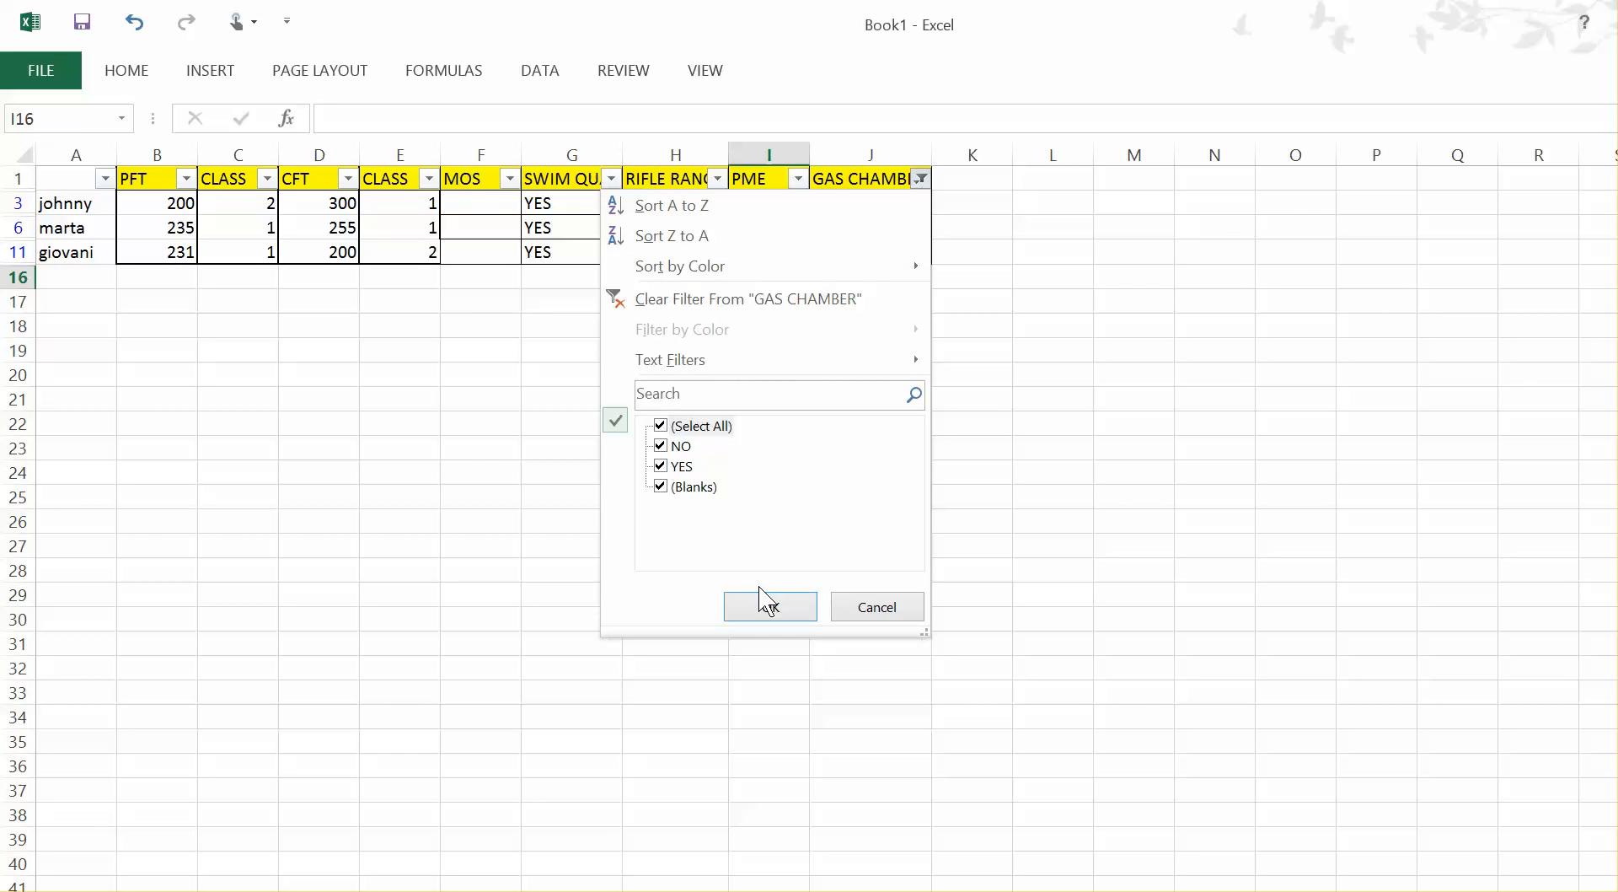
# - Apply the full GAS CHAMBER filter selection and add all borders to the roster range A2:J11
pyautogui.click(764, 603)
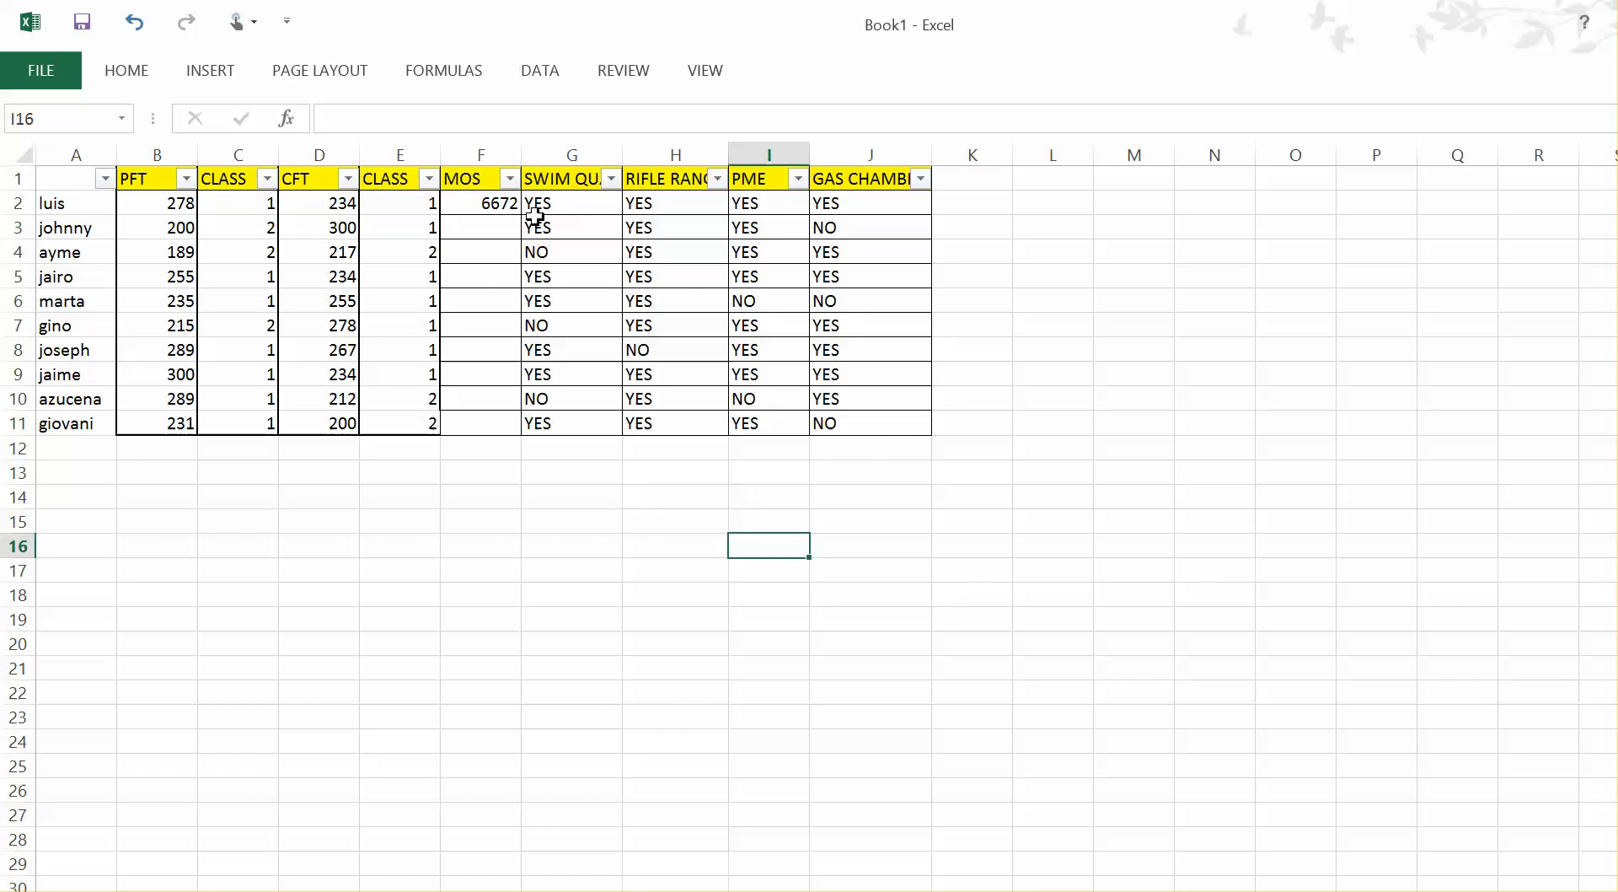
pyautogui.moveTo(919, 423); pyautogui.dragTo(54, 205)
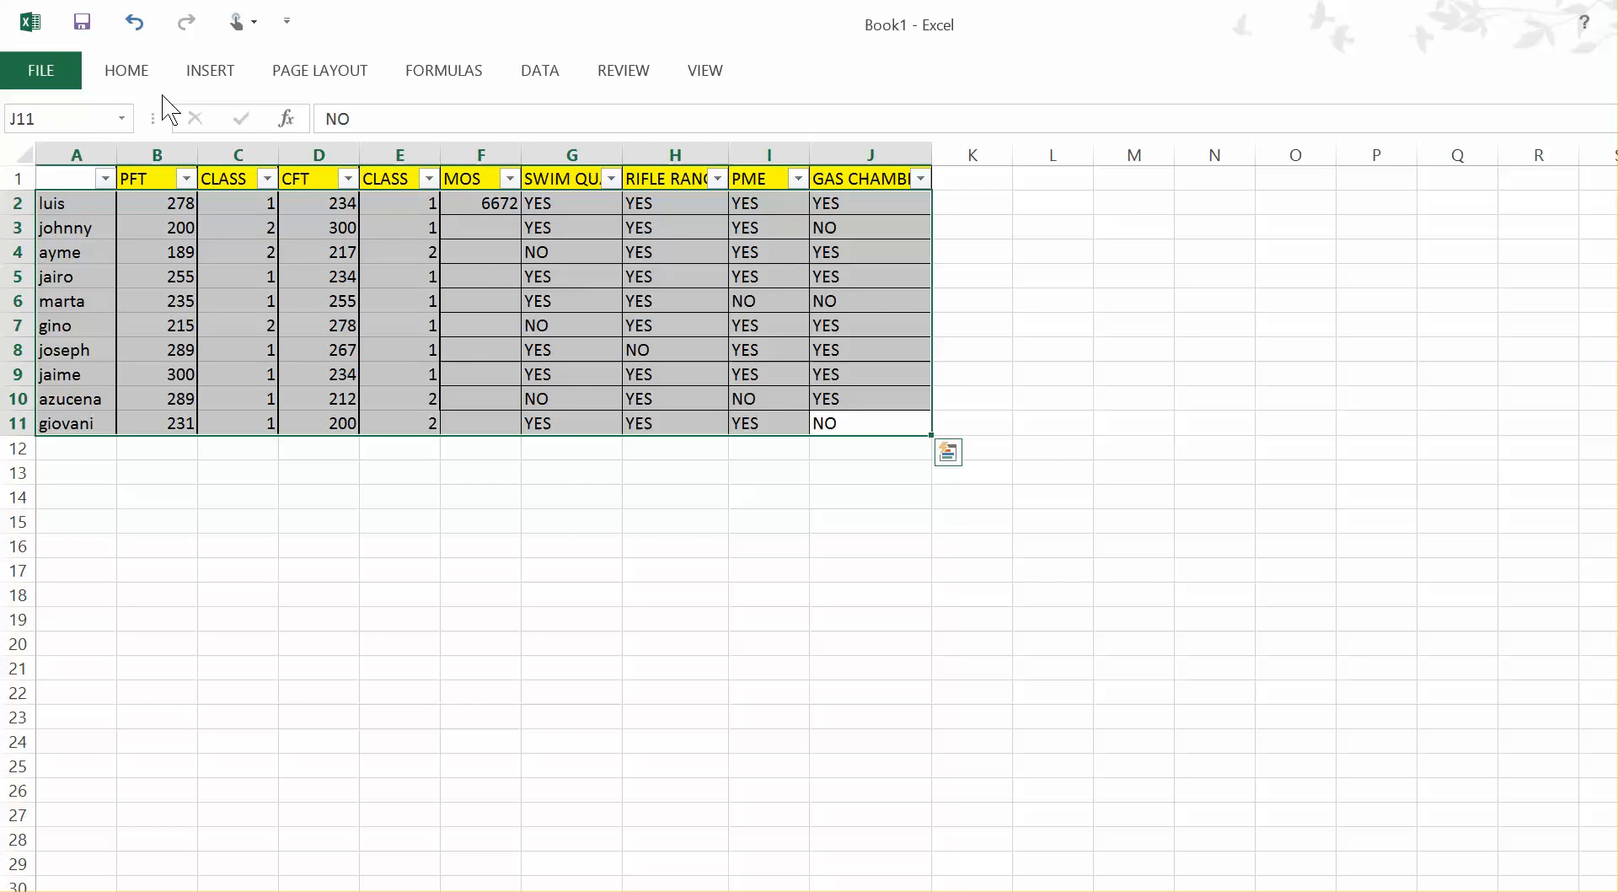
pyautogui.click(127, 70)
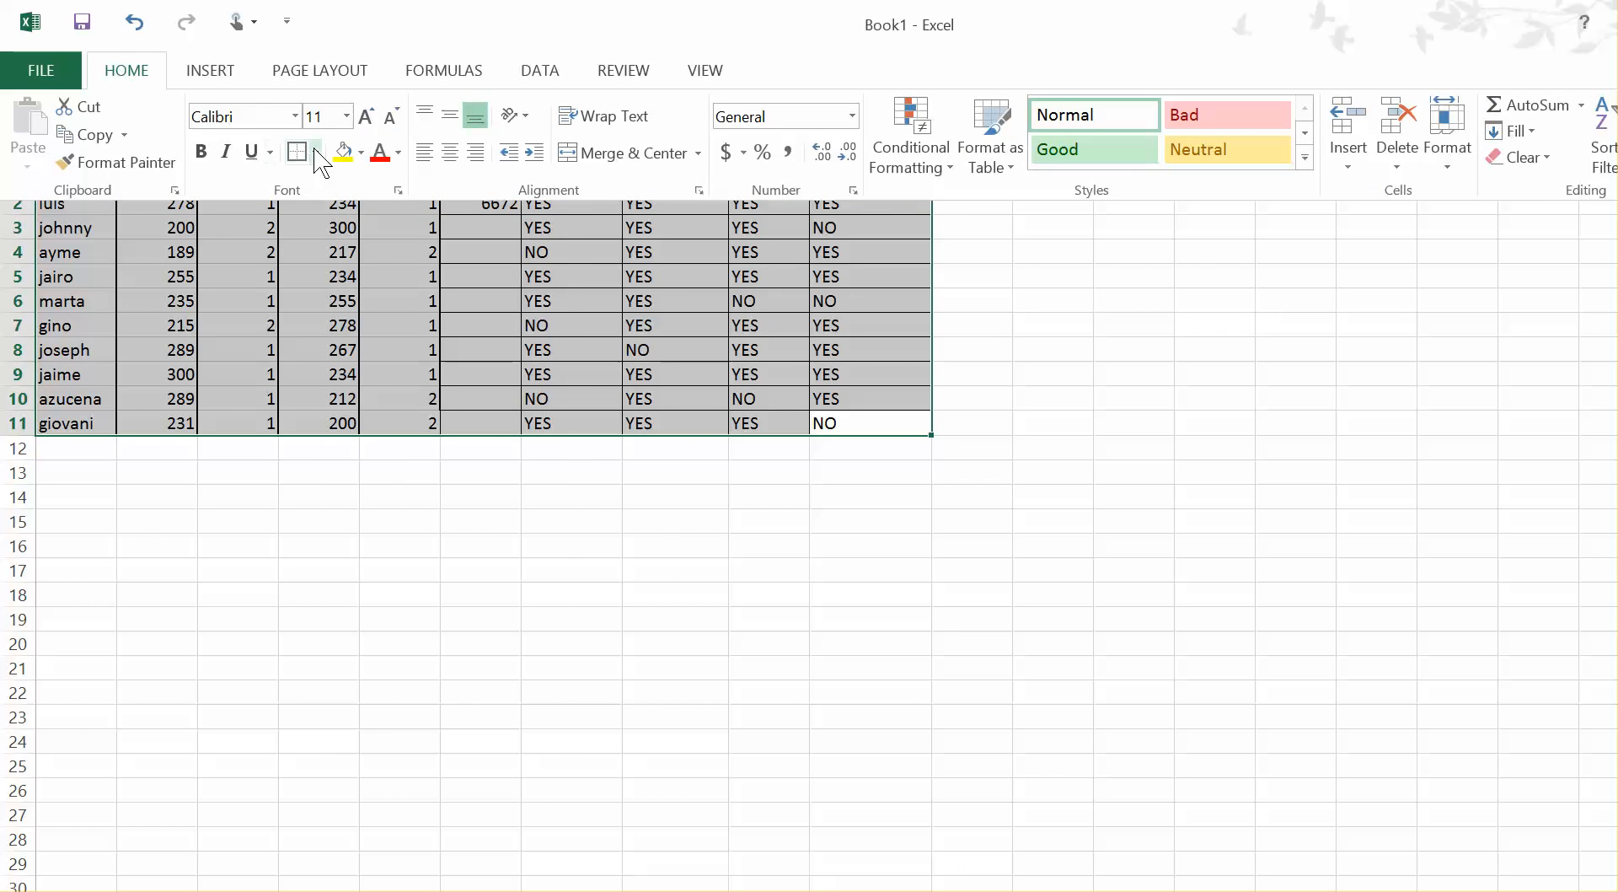
pyautogui.click(315, 151)
pyautogui.click(357, 364)
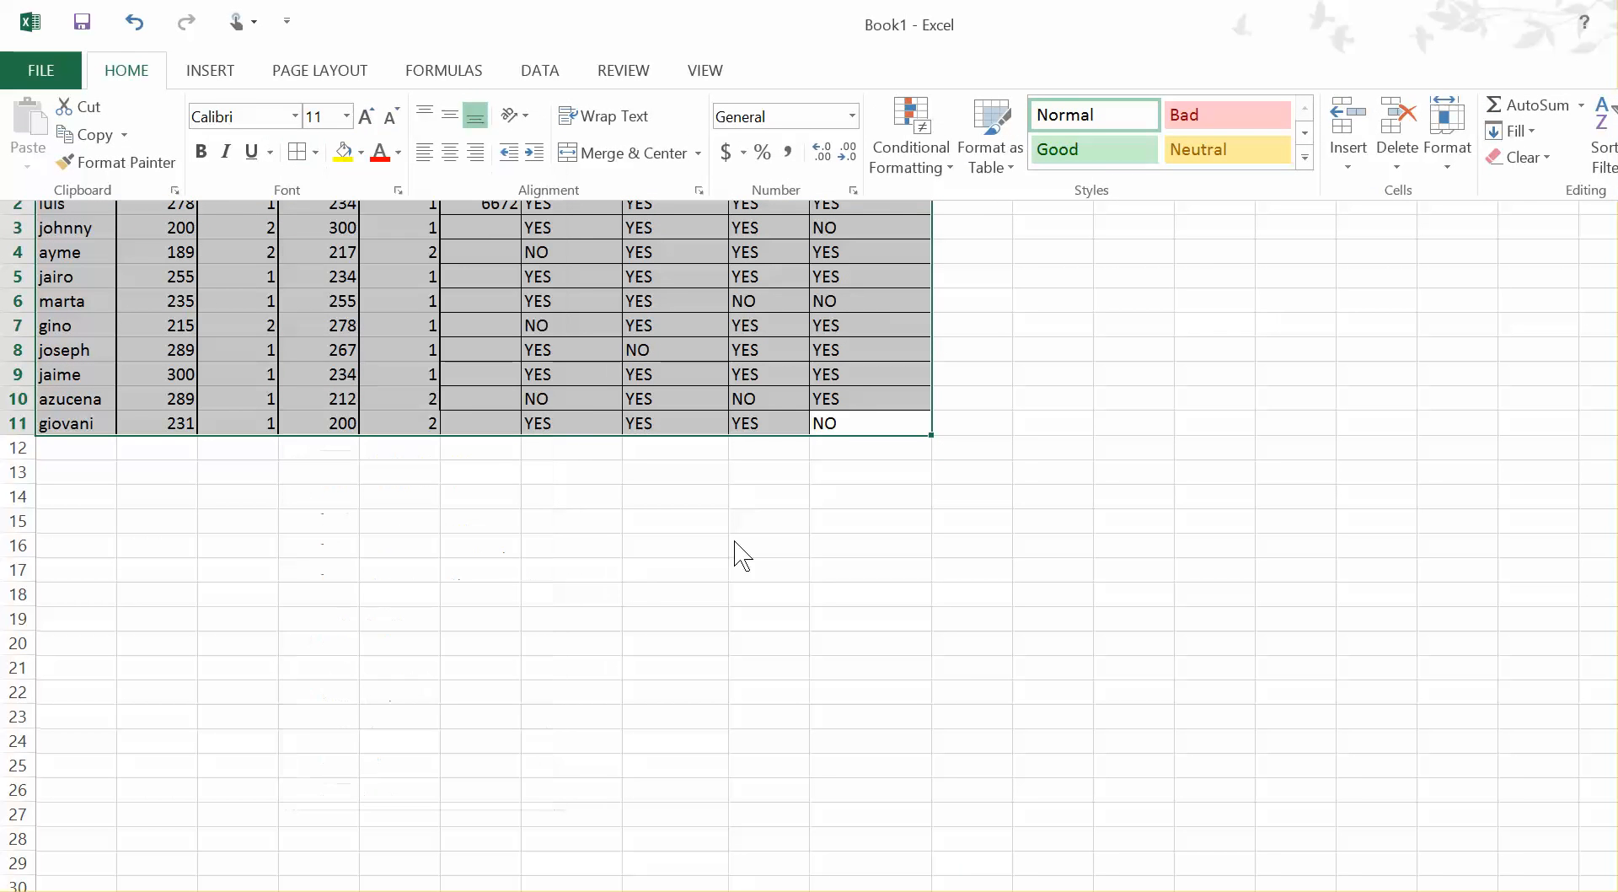
pyautogui.click(1440, 371)
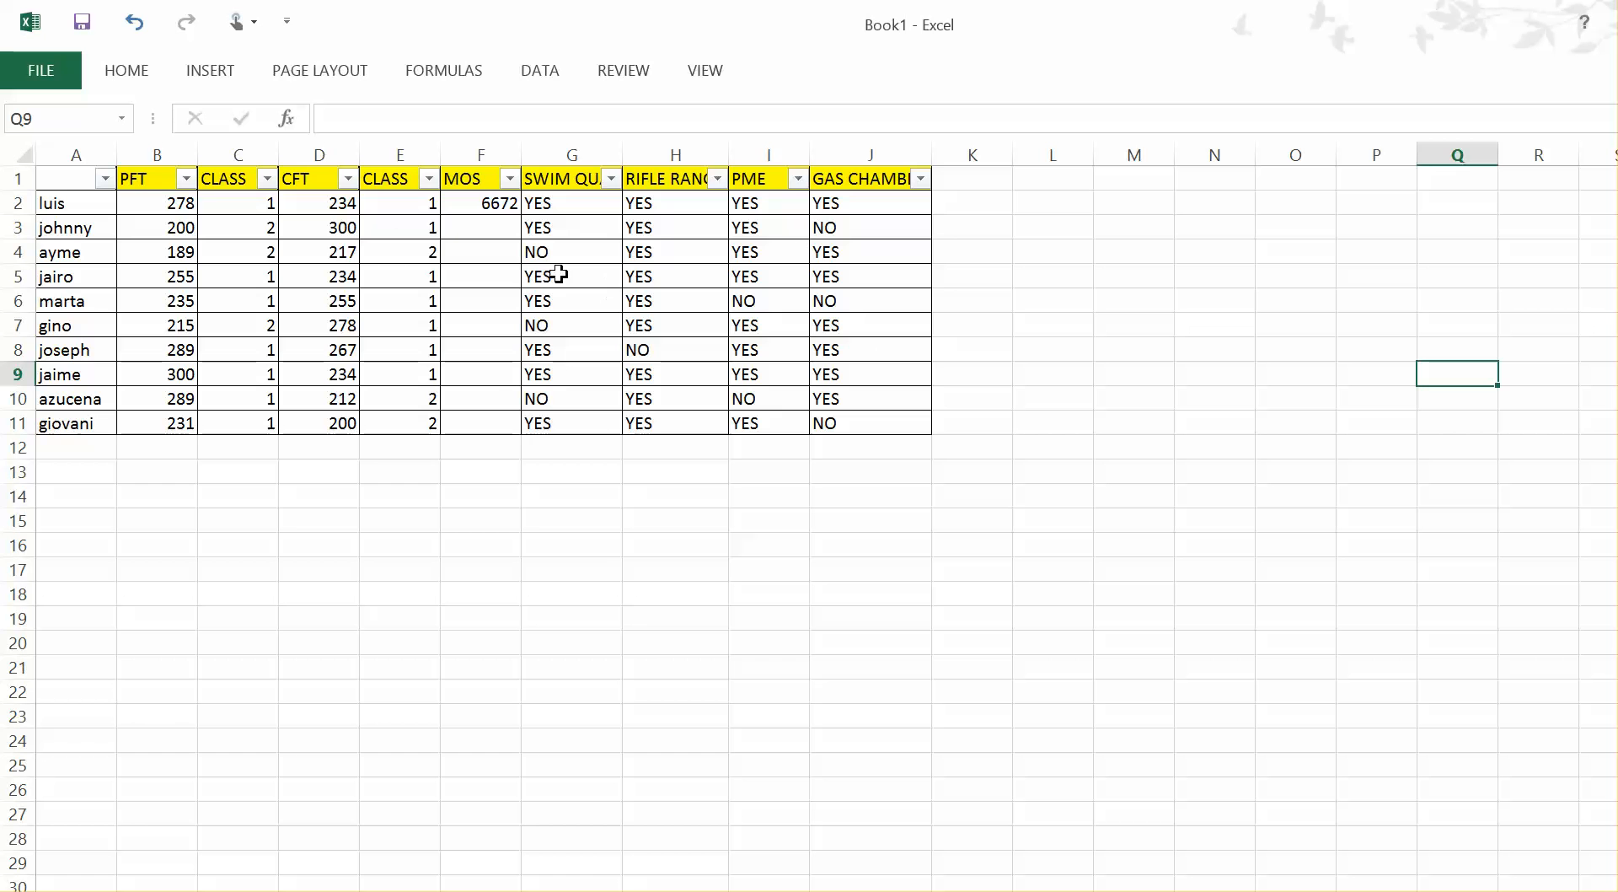
# - Fill the MOS value 6672 from F2 down through F15
pyautogui.click(506, 211)
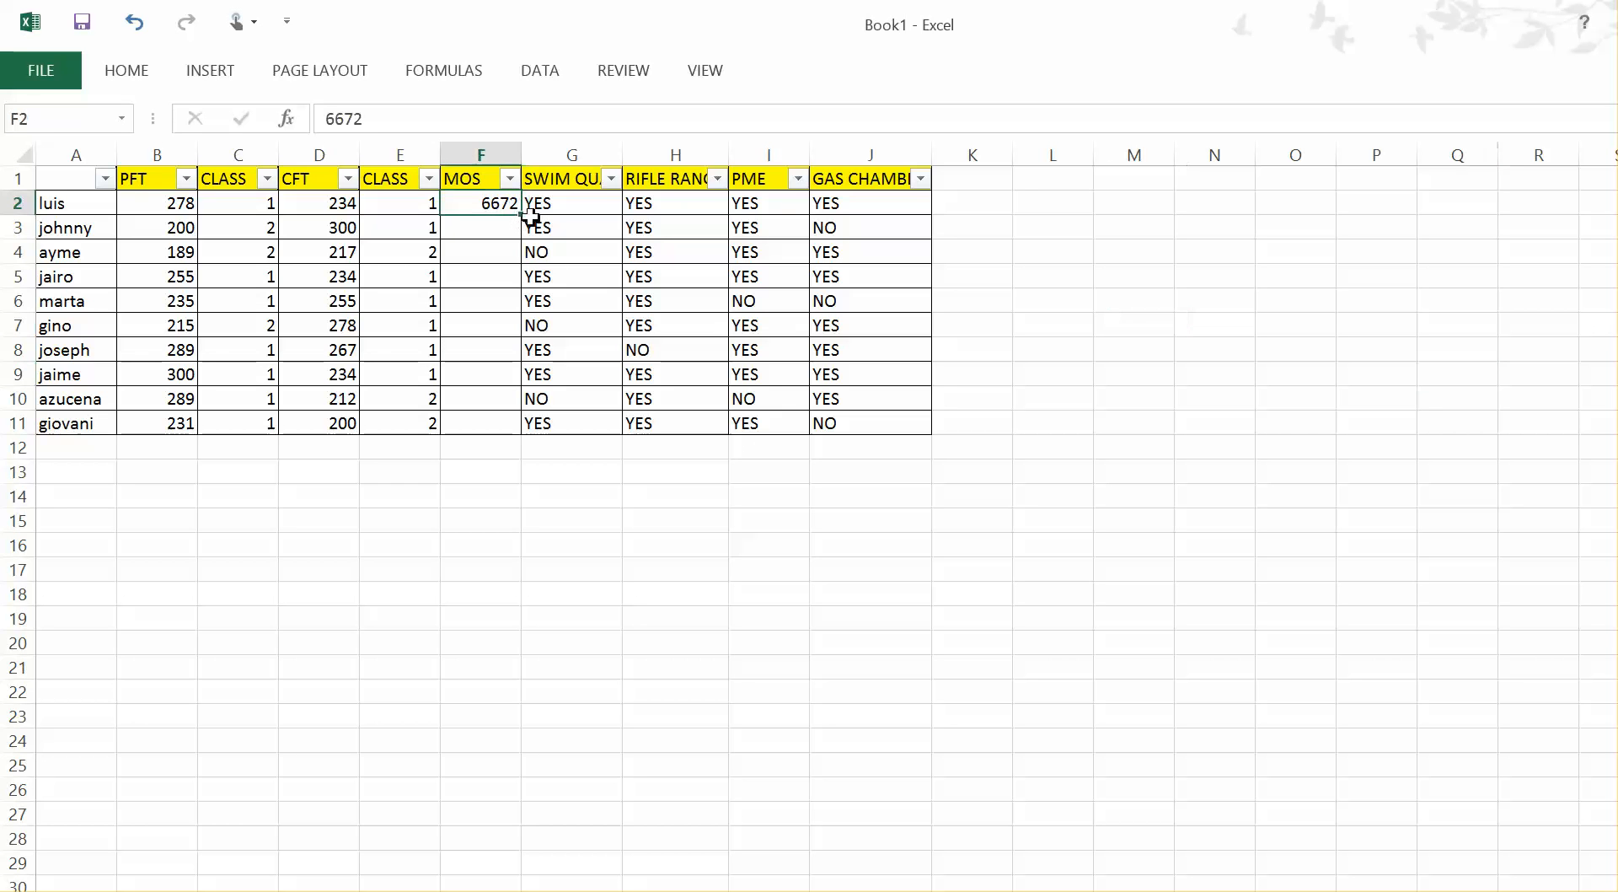
pyautogui.moveTo(526, 214); pyautogui.dragTo(516, 523)
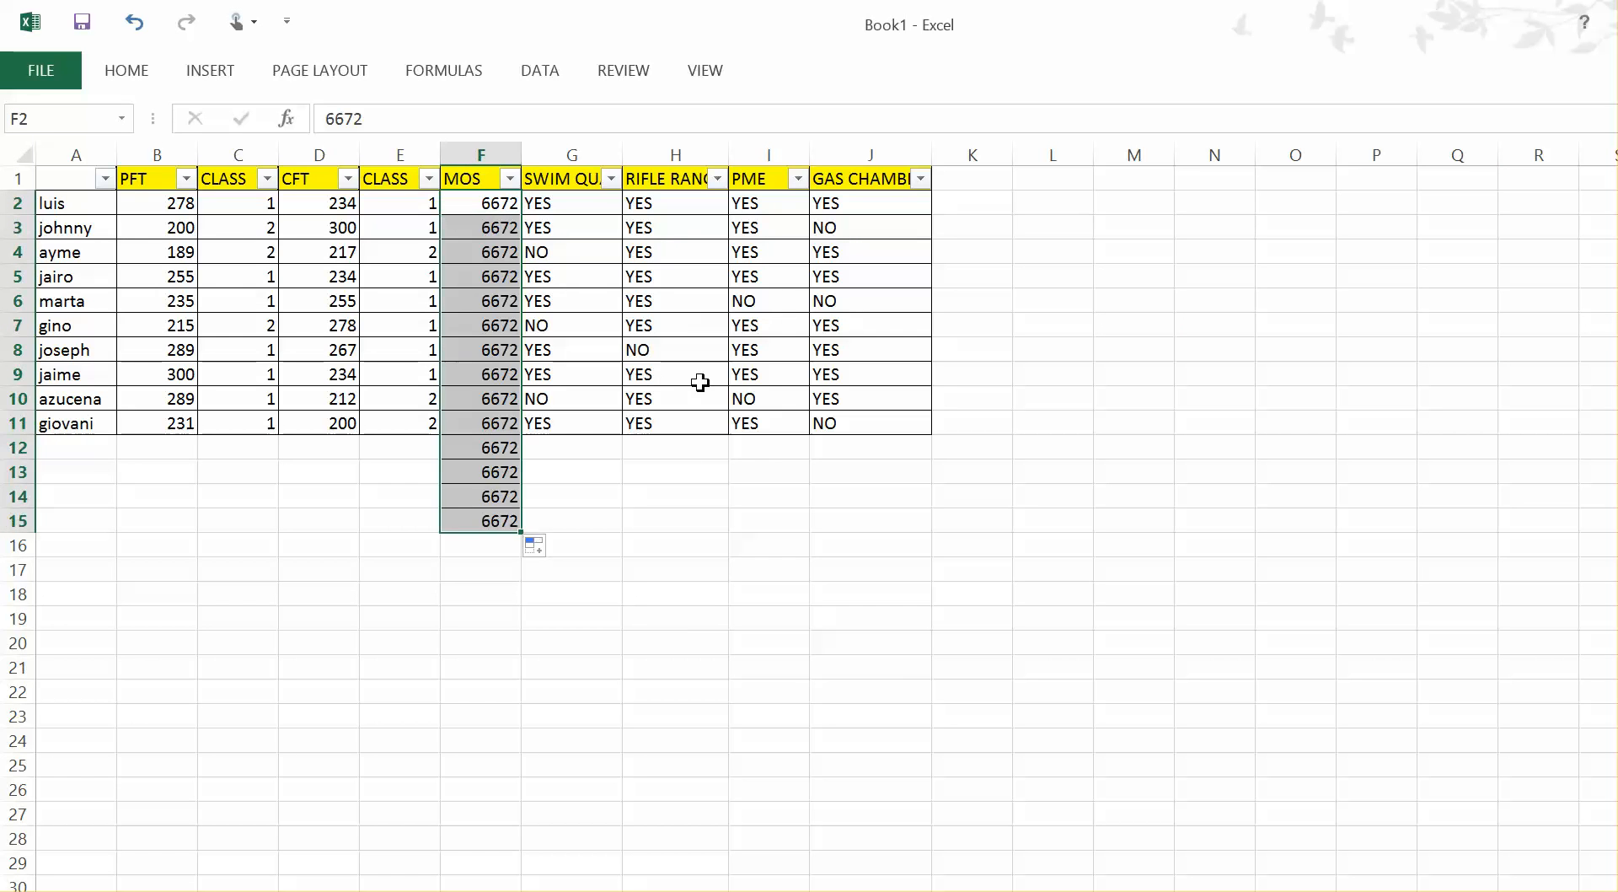
pyautogui.click(716, 546)
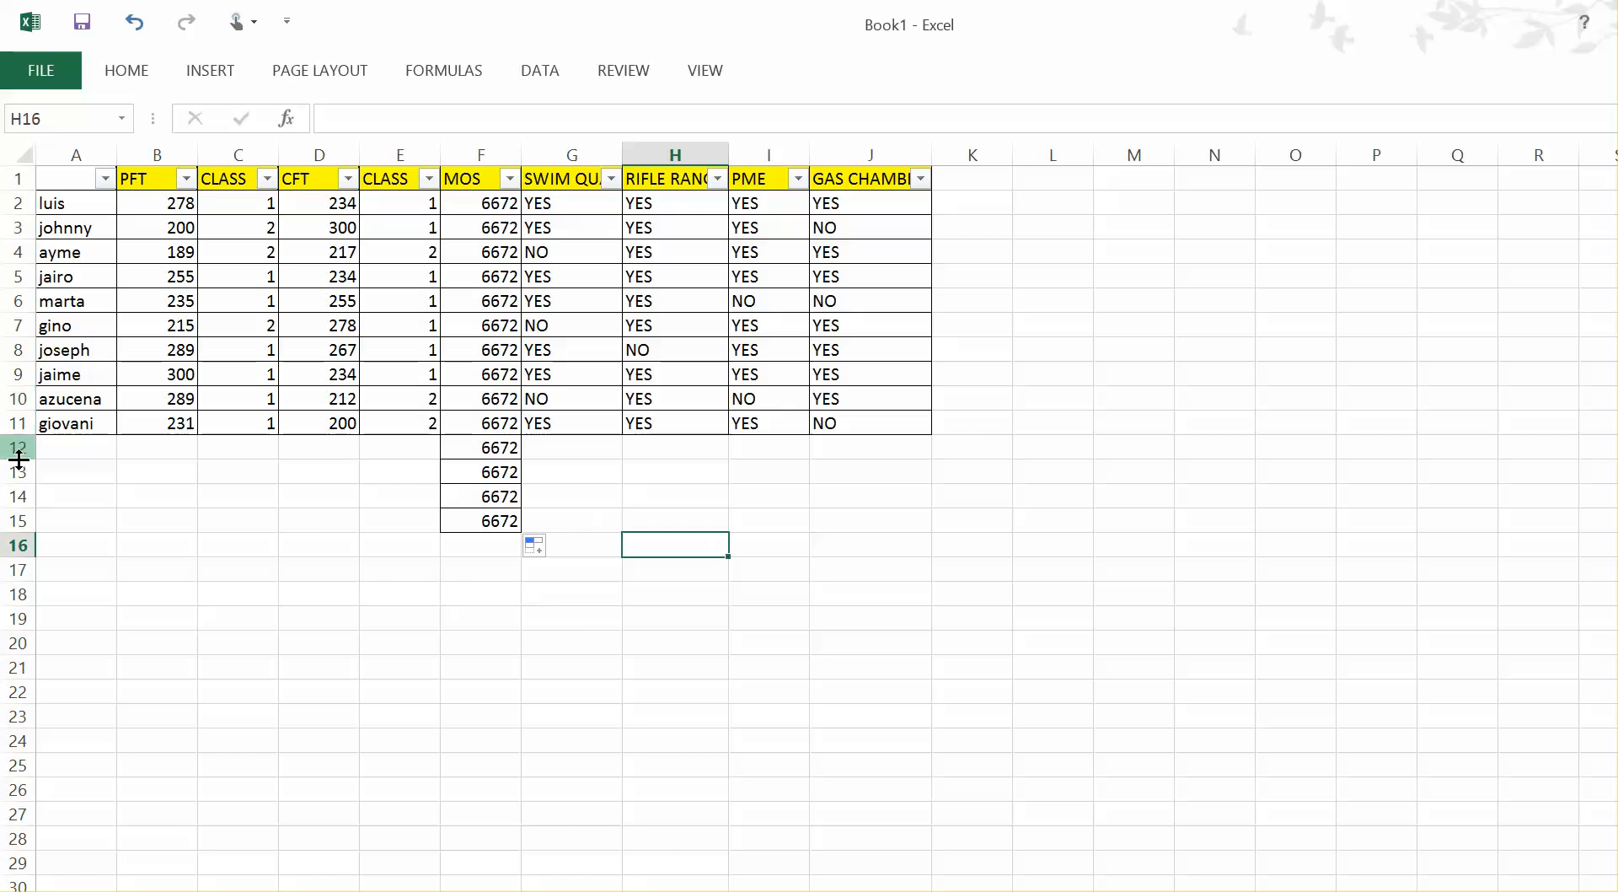
# - Delete rows 12 through 15, which hold the surplus MOS values below the roster
pyautogui.moveTo(19, 448); pyautogui.dragTo(18, 517)
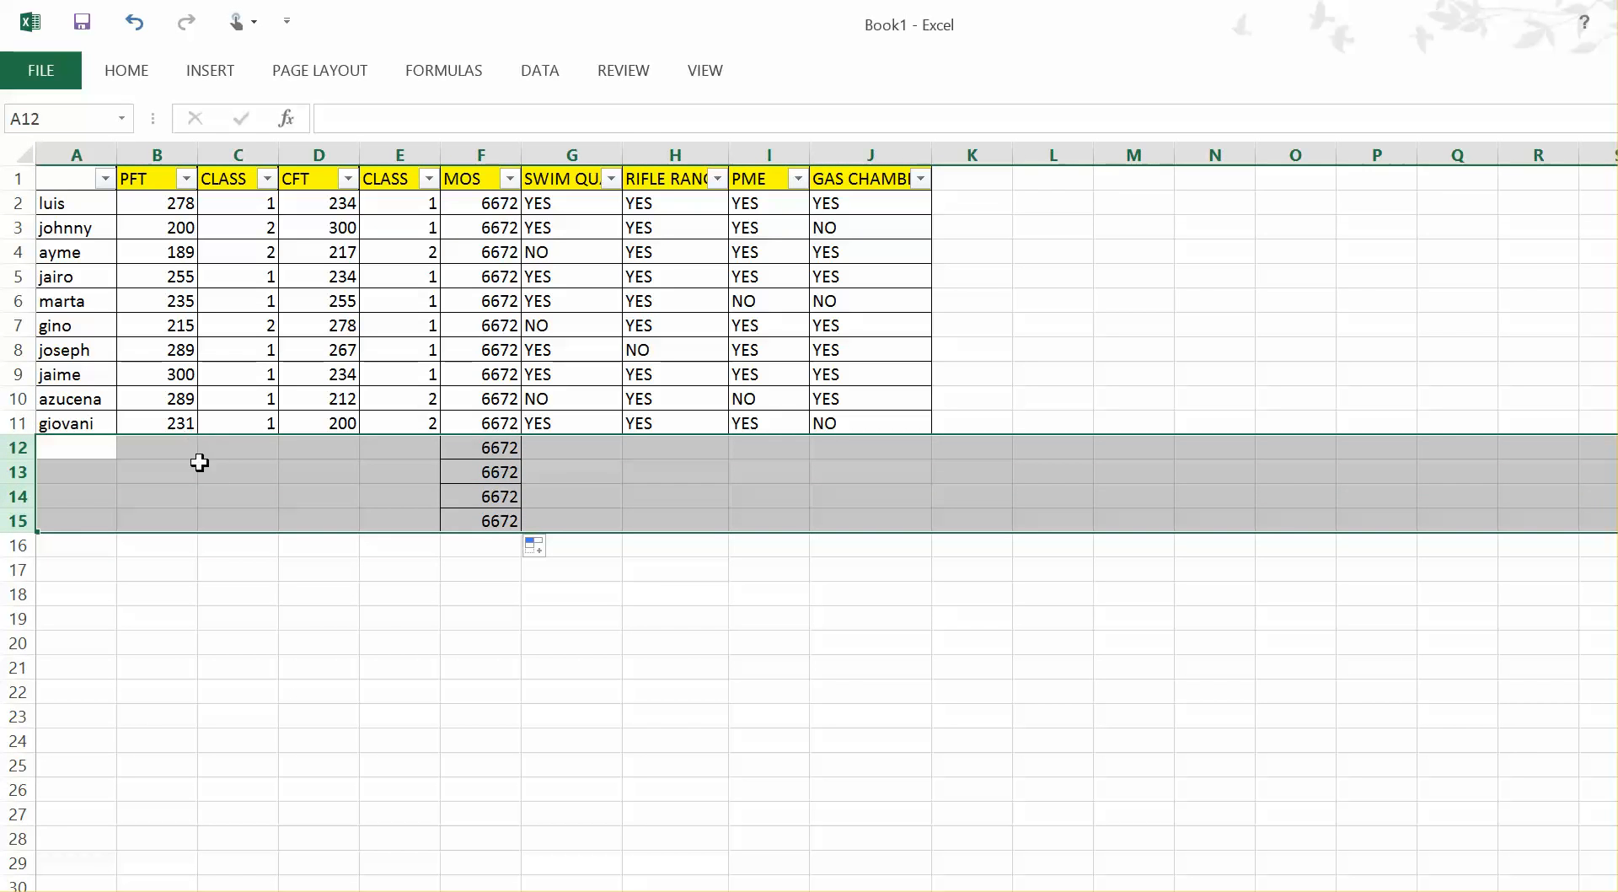
pyautogui.rightClick(217, 477)
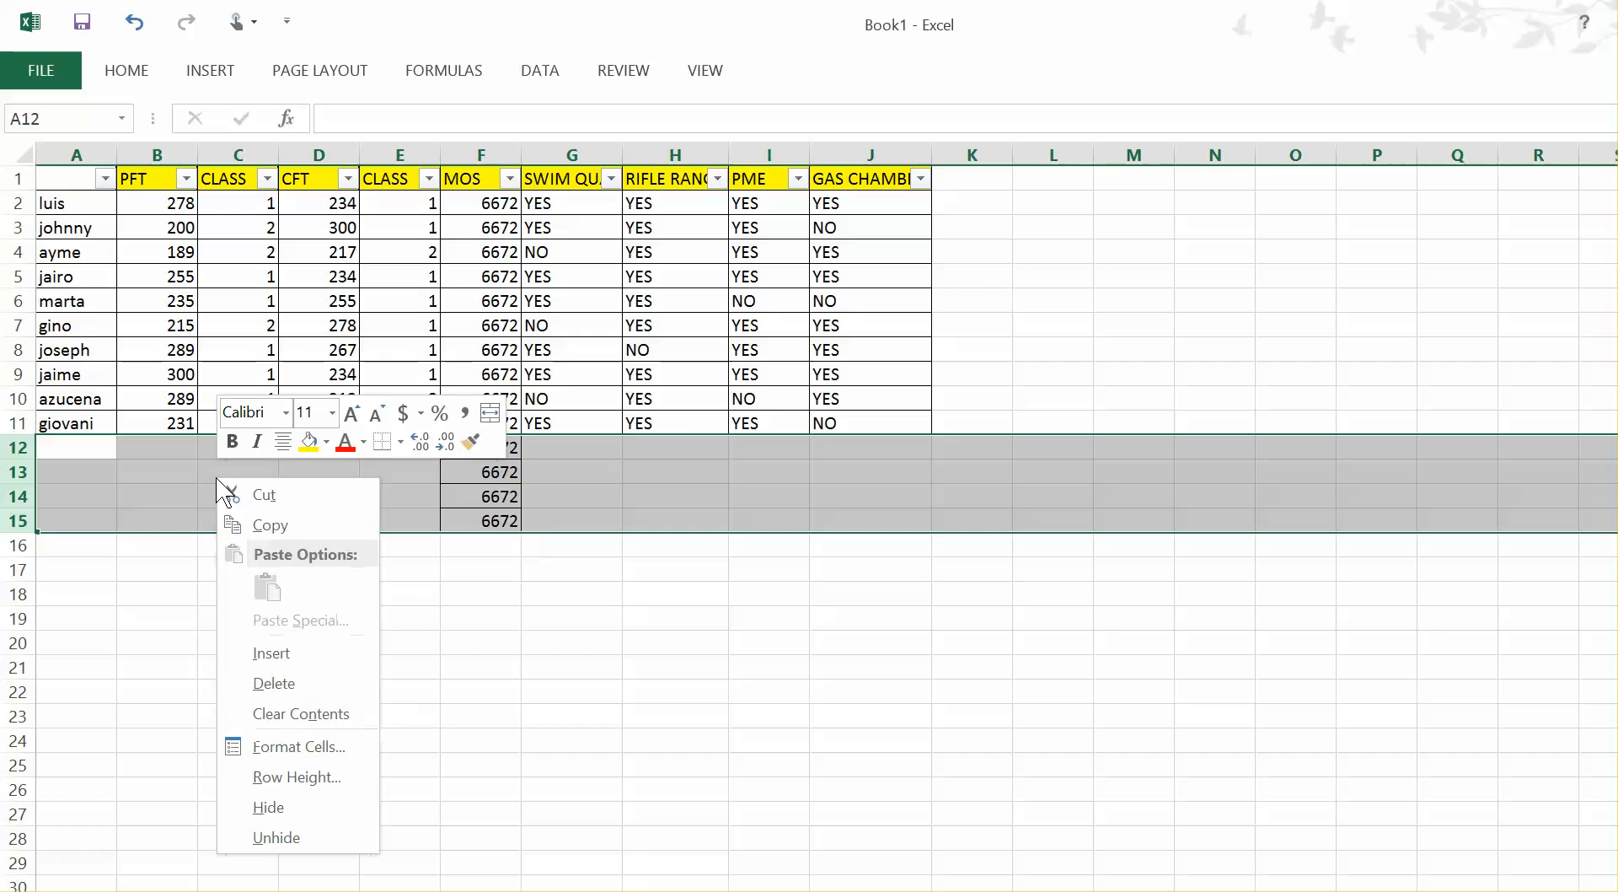
pyautogui.click(336, 684)
pyautogui.click(741, 693)
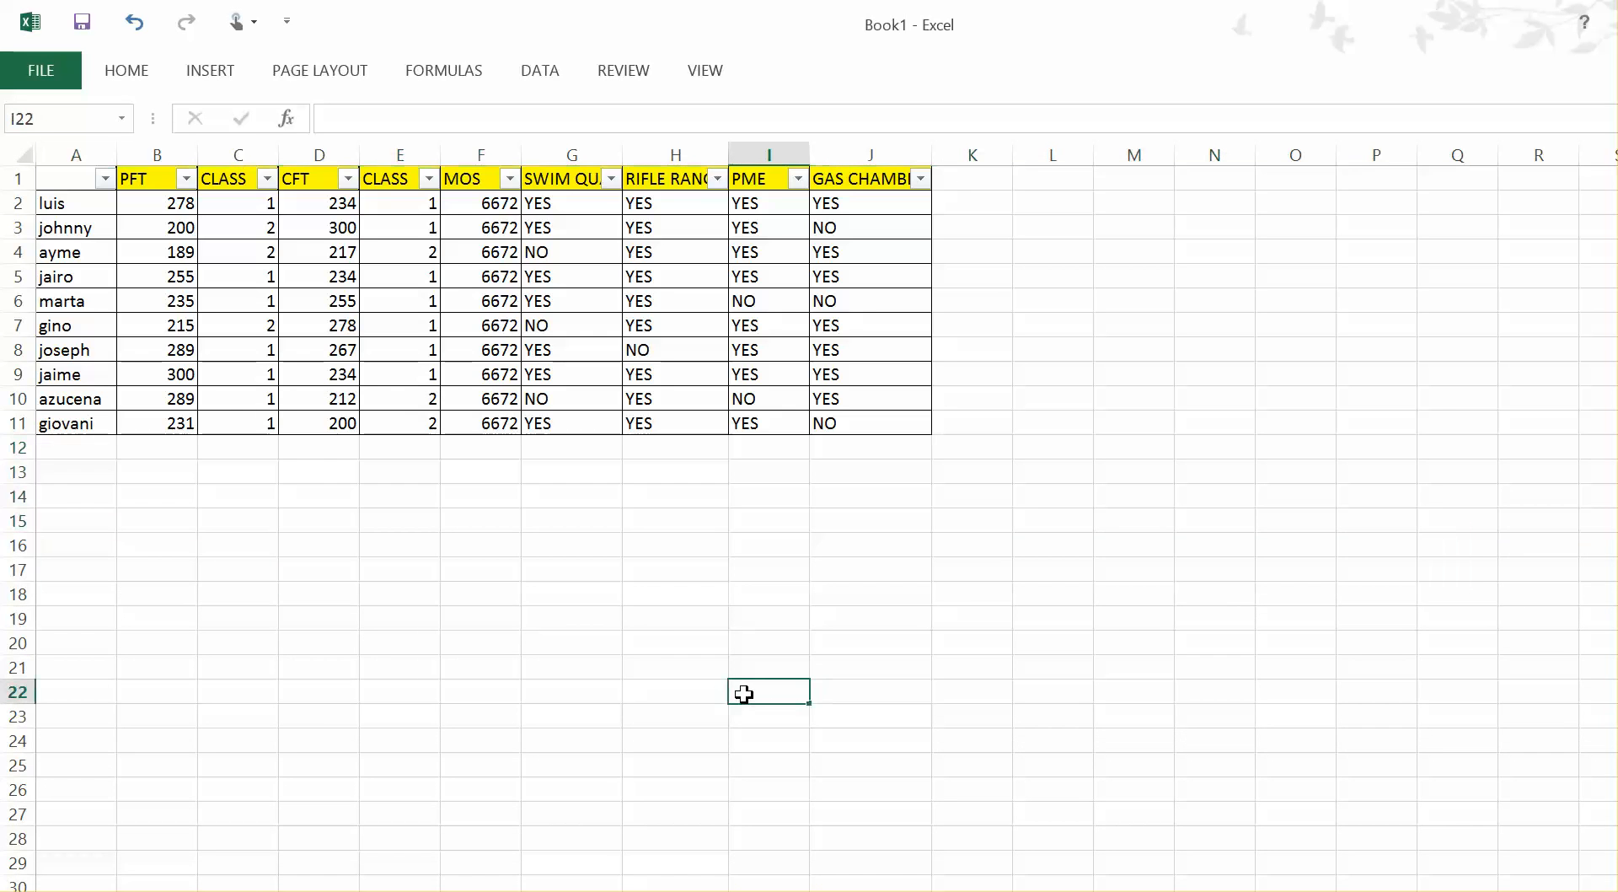
# - Save the workbook to the computer's Documents folder under the name GREE SIDE ROSTER
pyautogui.click(96, 10)
pyautogui.click(329, 289)
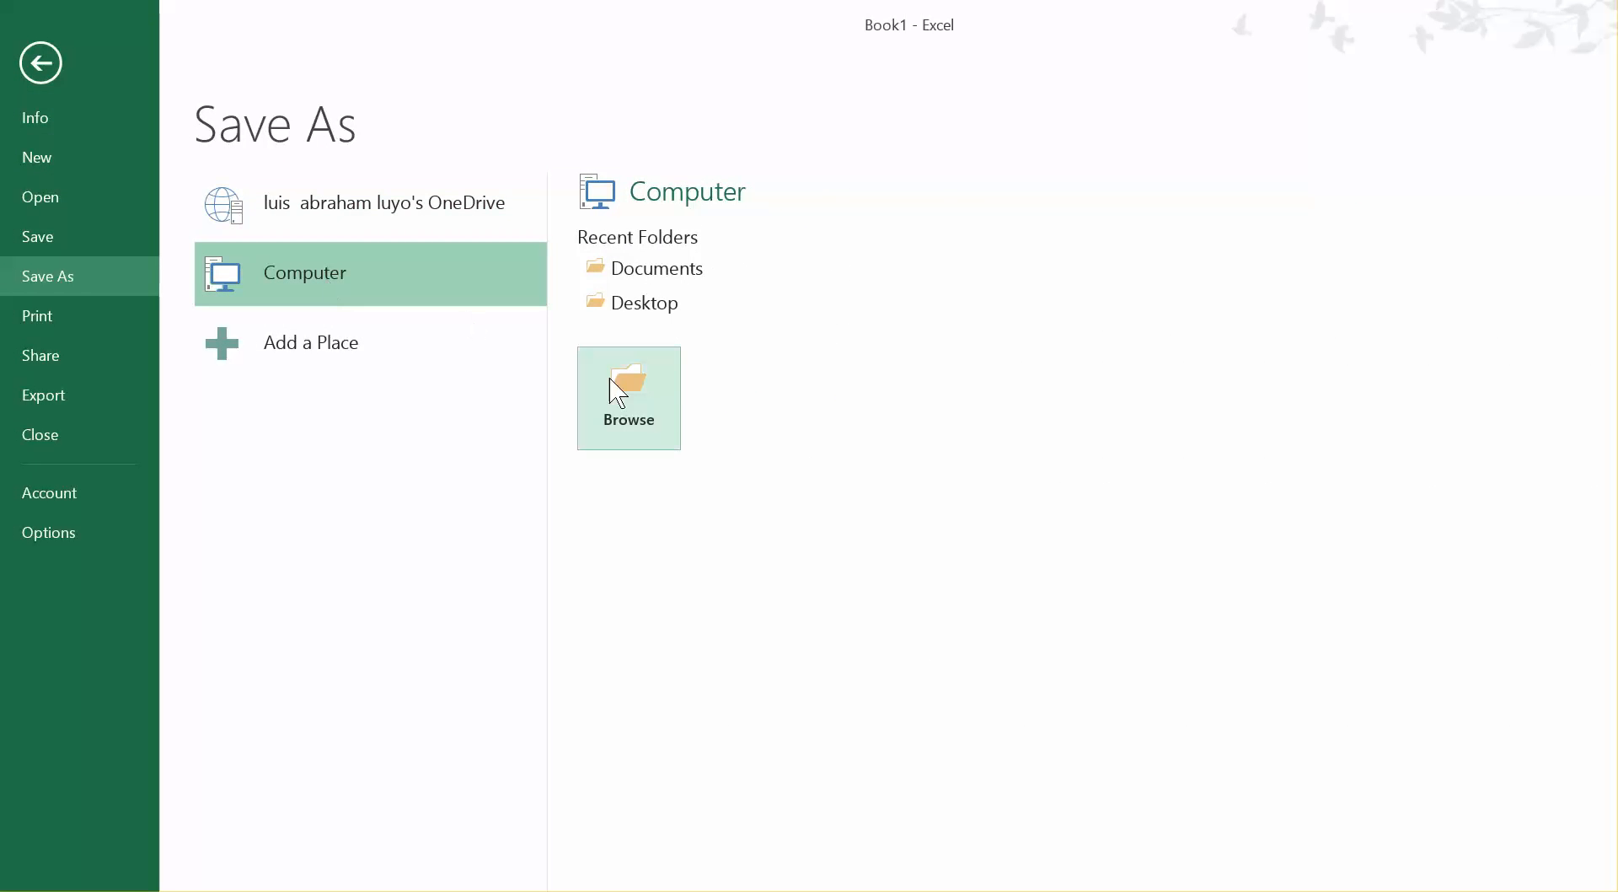
pyautogui.click(656, 270)
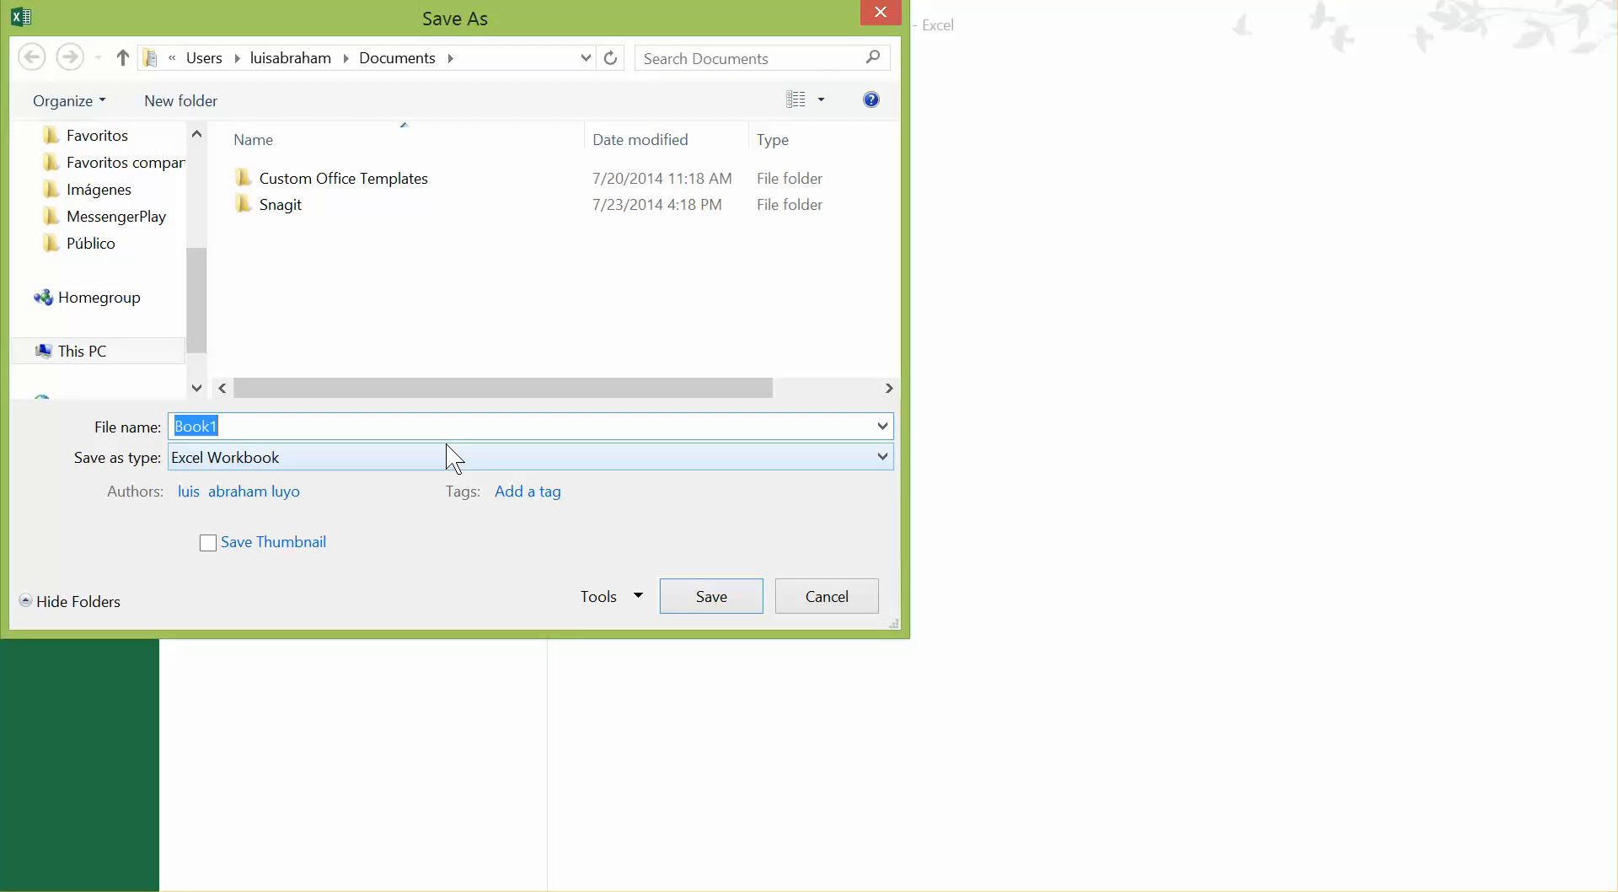
pyautogui.write('GREE SIDE ROSTER')
pyautogui.press('Return')
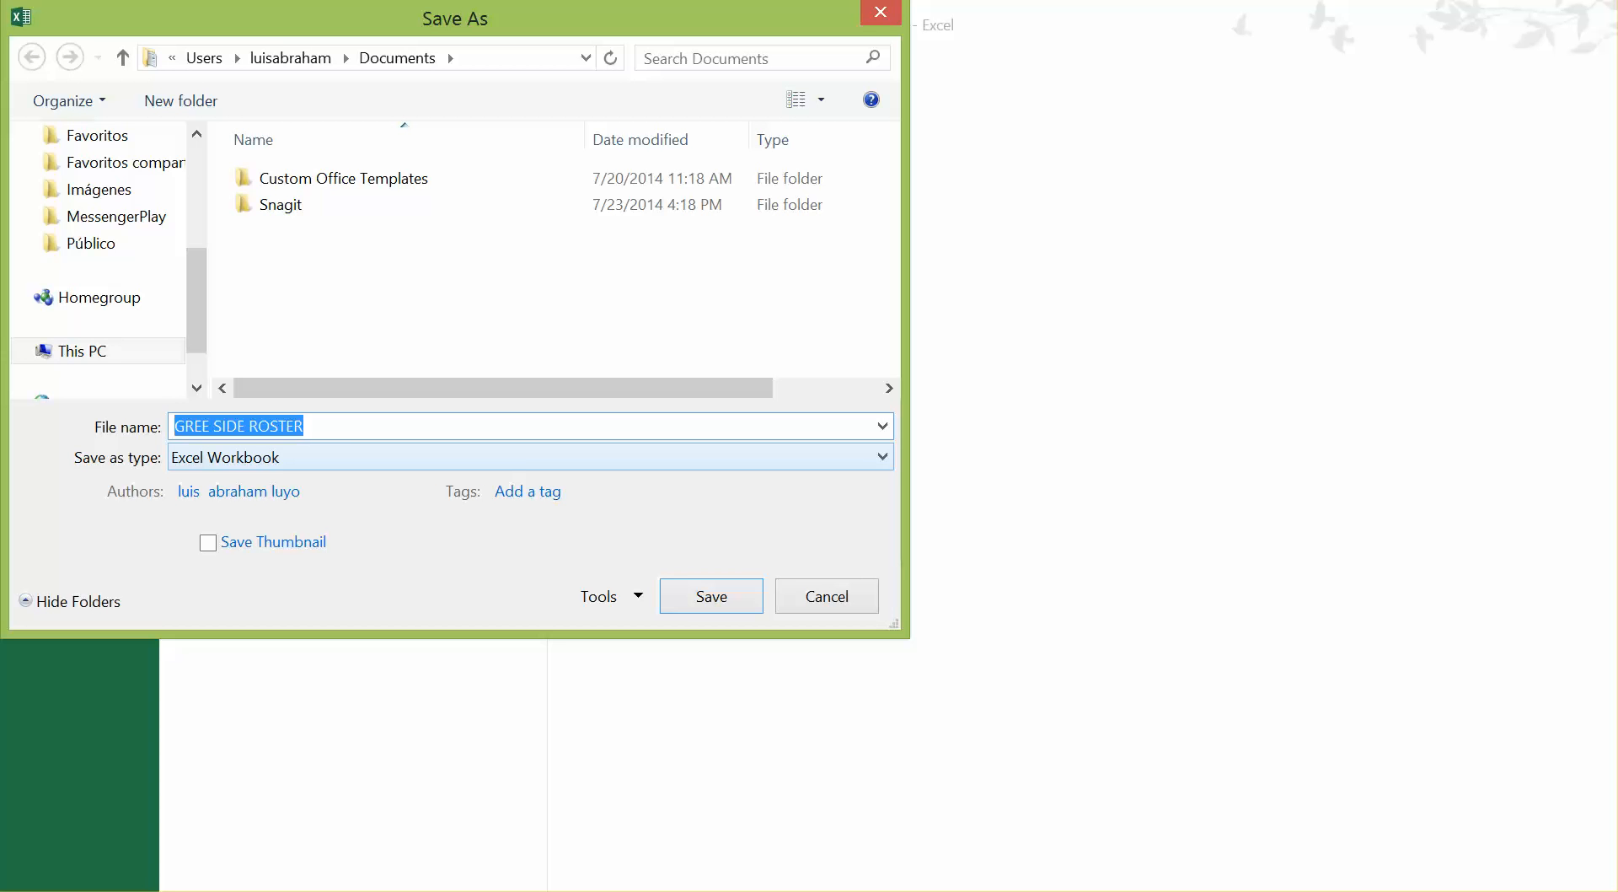
pyautogui.click(835, 543)
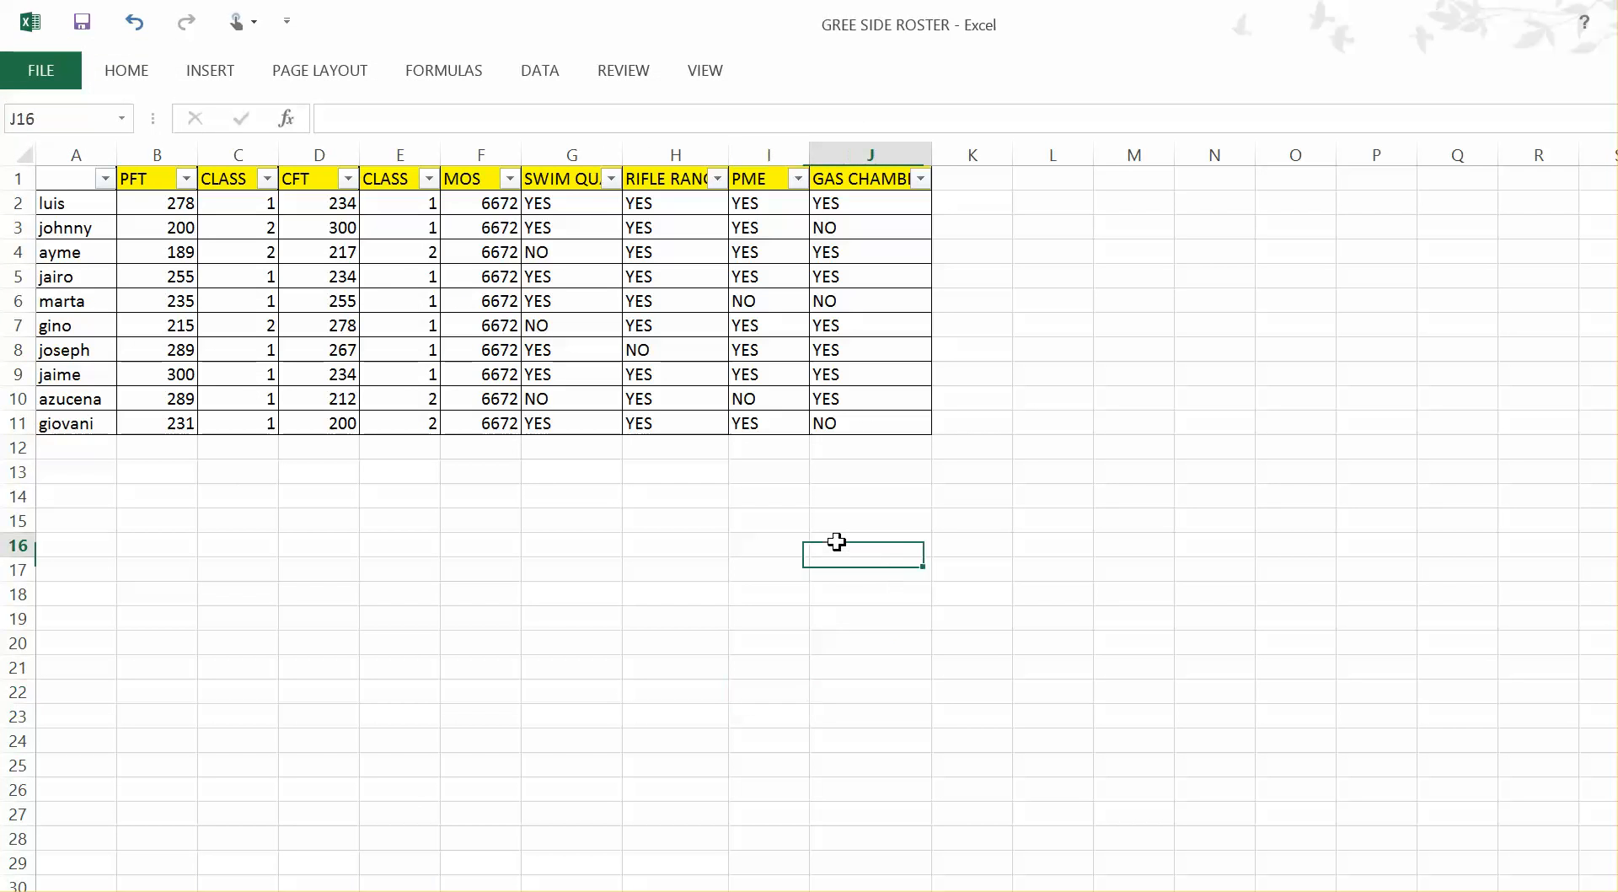